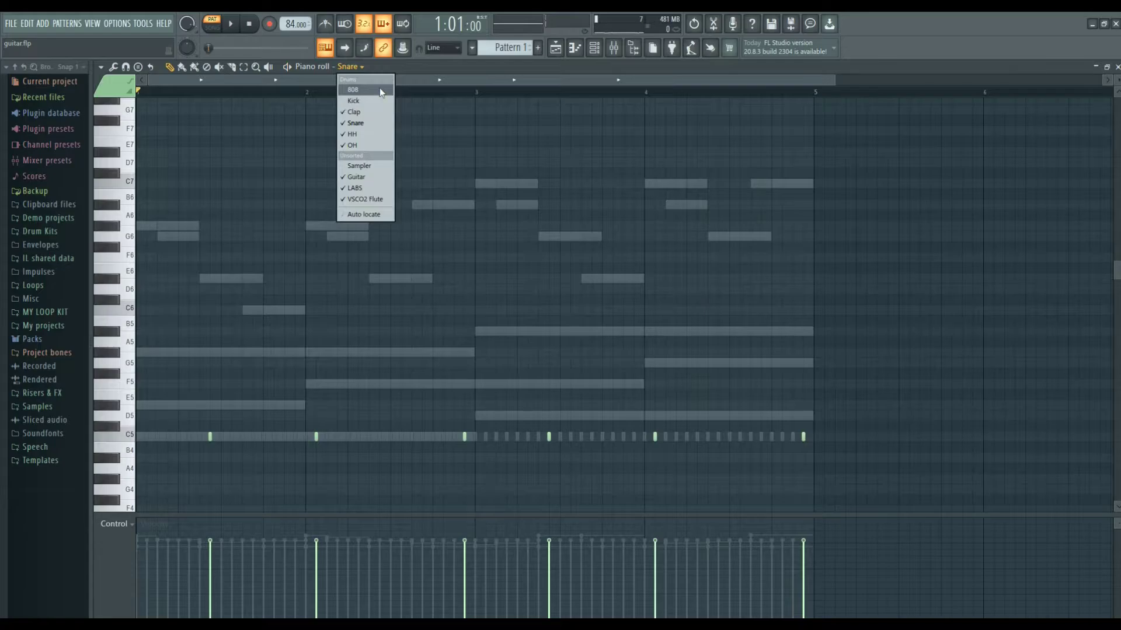
Step: Draw a syncopated kick rhythm on C5 in the Kick channel's piano roll and duplicate it to fill four bars
click(377, 100)
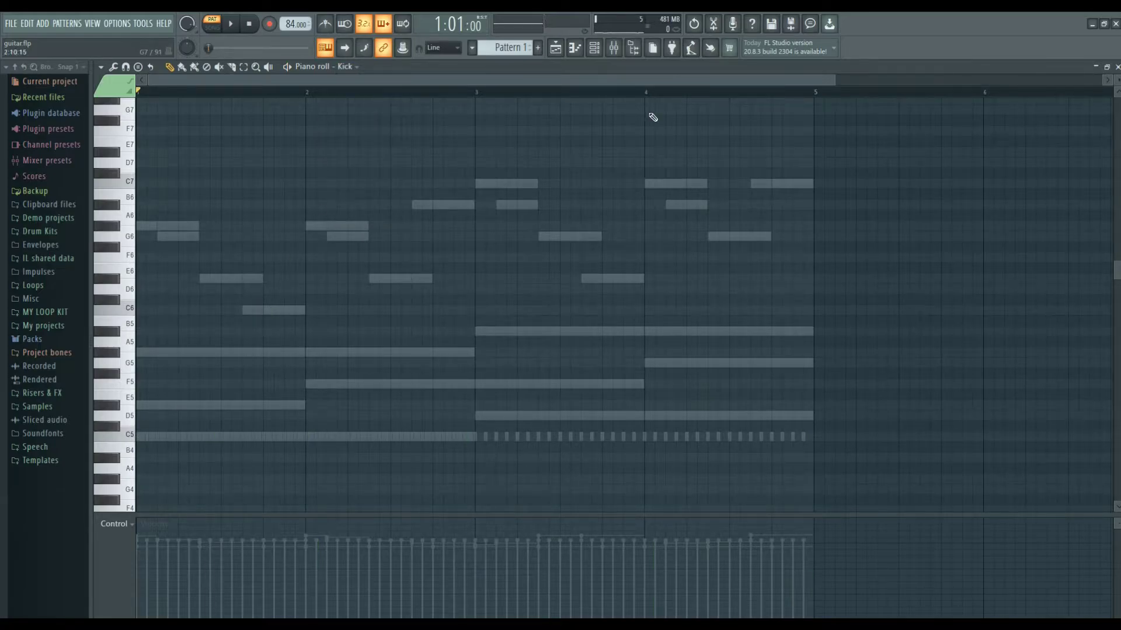
drag(833, 82, 490, 82)
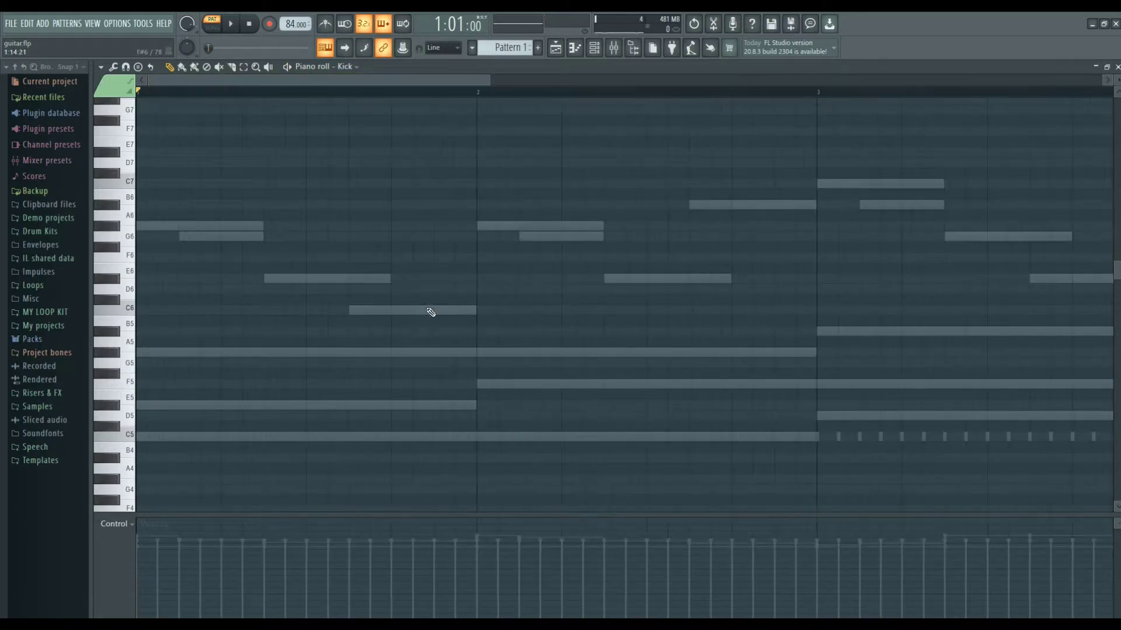
scroll(430, 313, down, 3)
key(space)
click(142, 341)
click(185, 342)
click(270, 342)
click(312, 341)
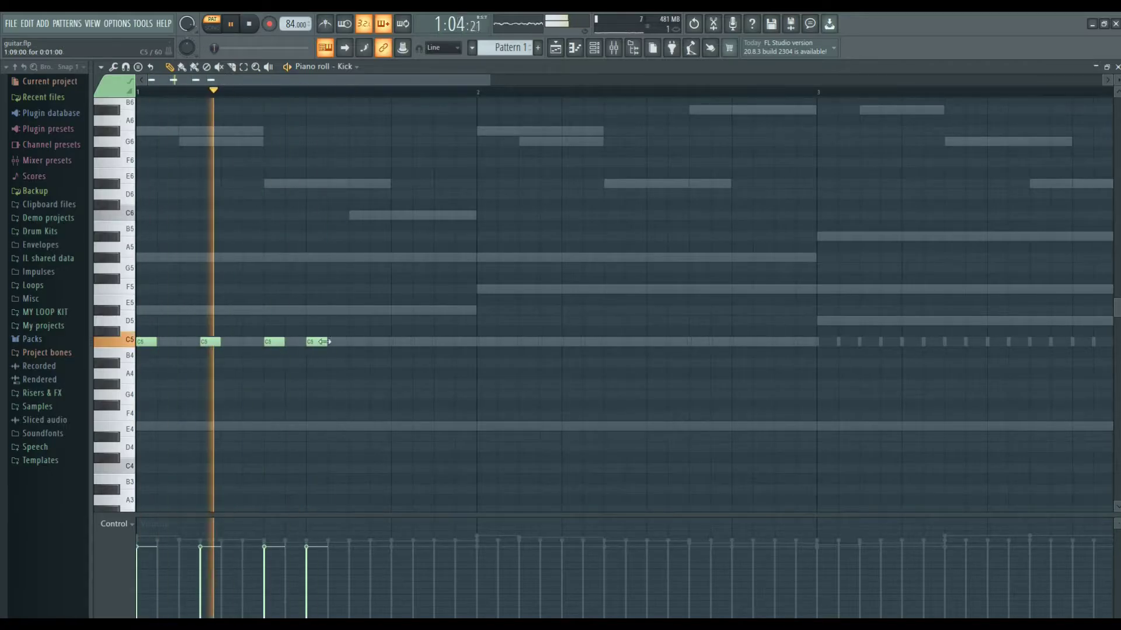
click(440, 342)
click(483, 341)
click(507, 620)
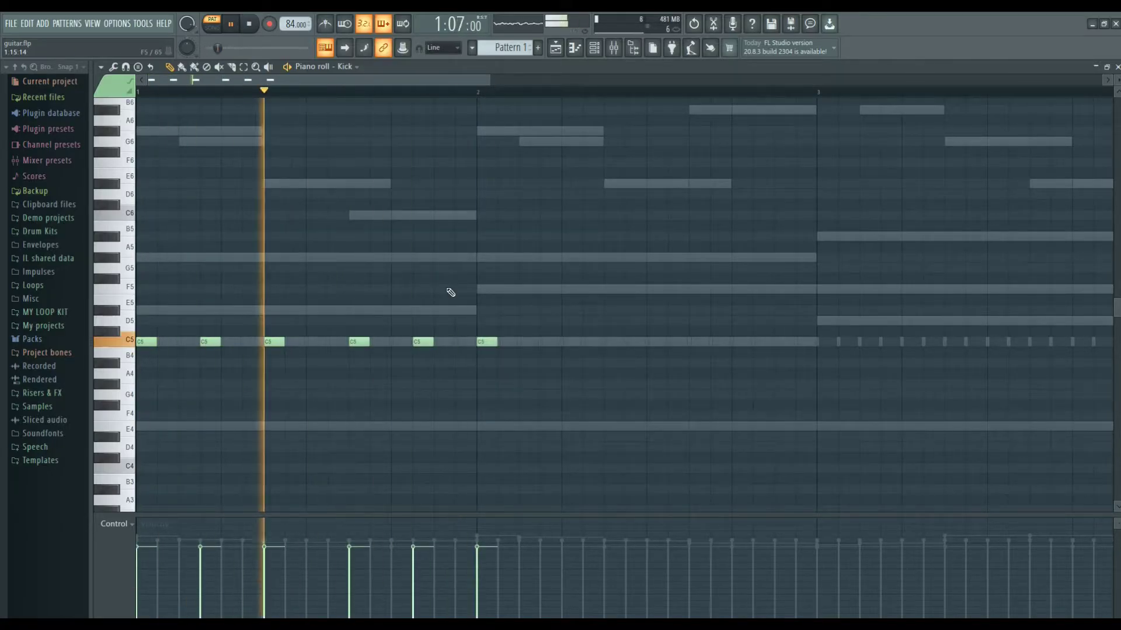
key(ctrl+b)
scroll(575, 219, down, 2)
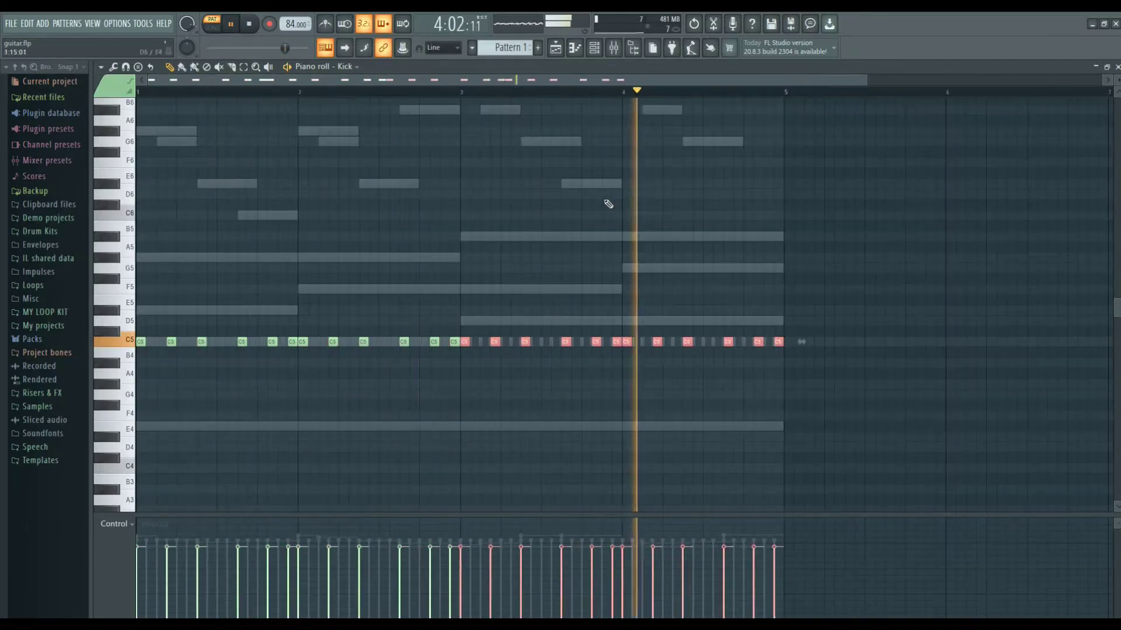
Step: Copy the complete four-bar kick pattern into the 808 channel's piano roll
drag(813, 375, 51, 274)
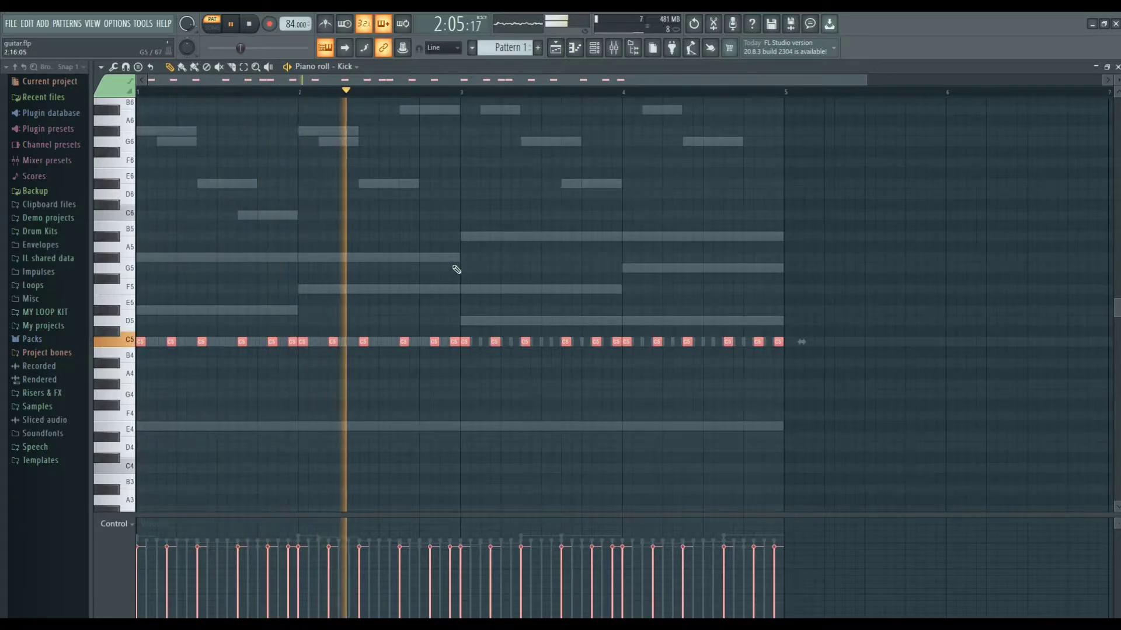
click(349, 67)
click(353, 89)
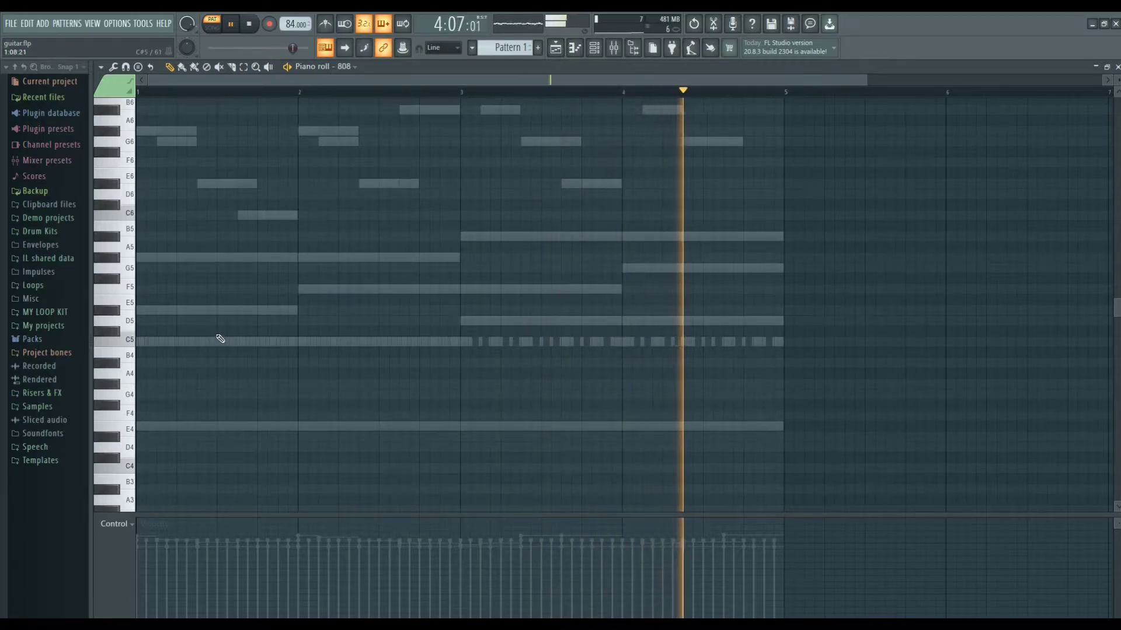
key(ctrl+v)
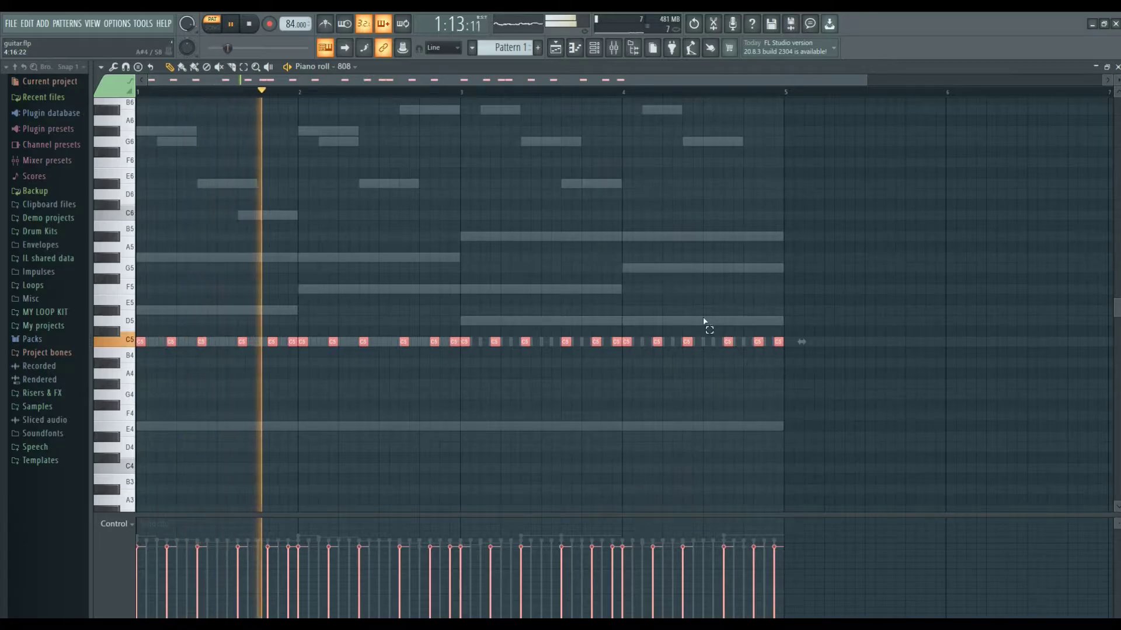
Step: Transpose the 808 notes in bars 3 and 4 up two semitones to D5
drag(782, 367, 465, 308)
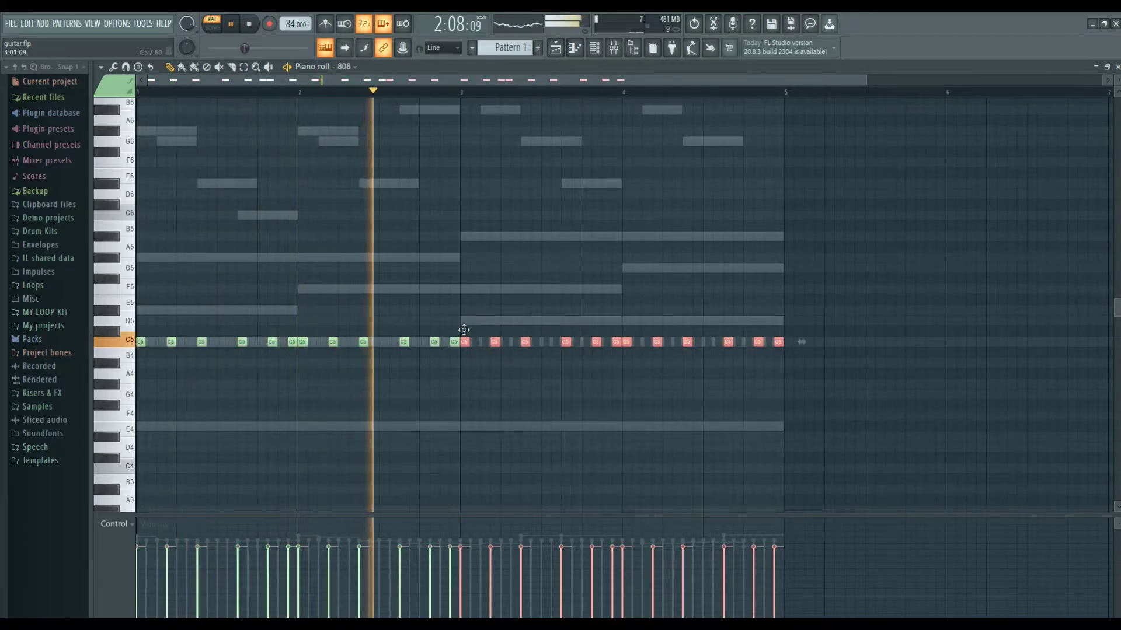
key(Up)
key(Up)
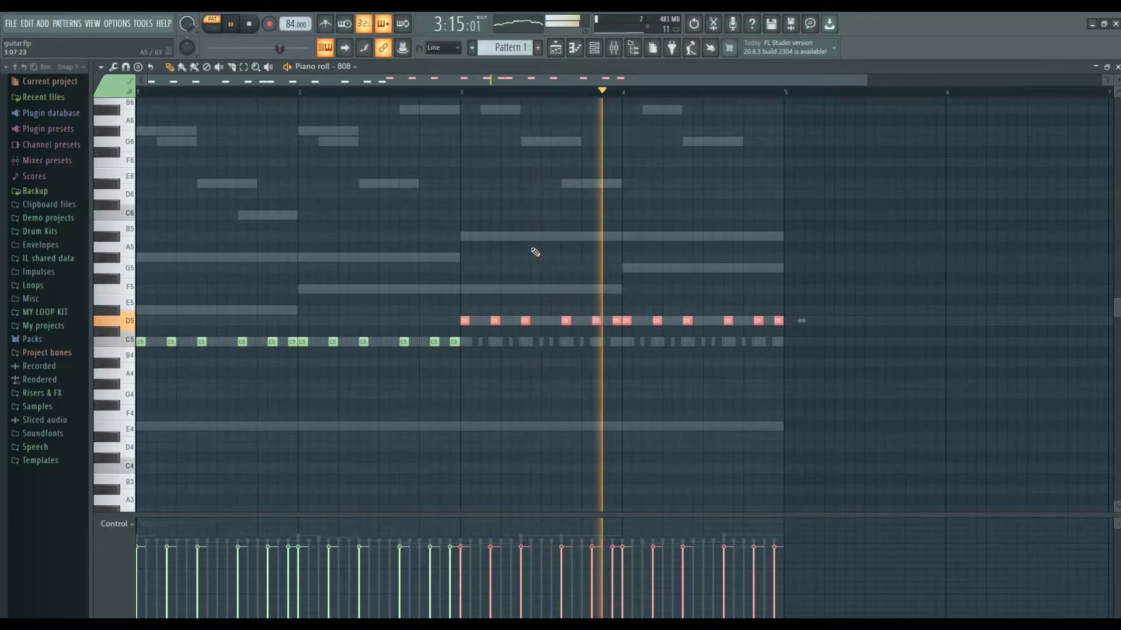
Step: Lower the last 808 note of bar 3 to C5 and play the pattern back
key(space)
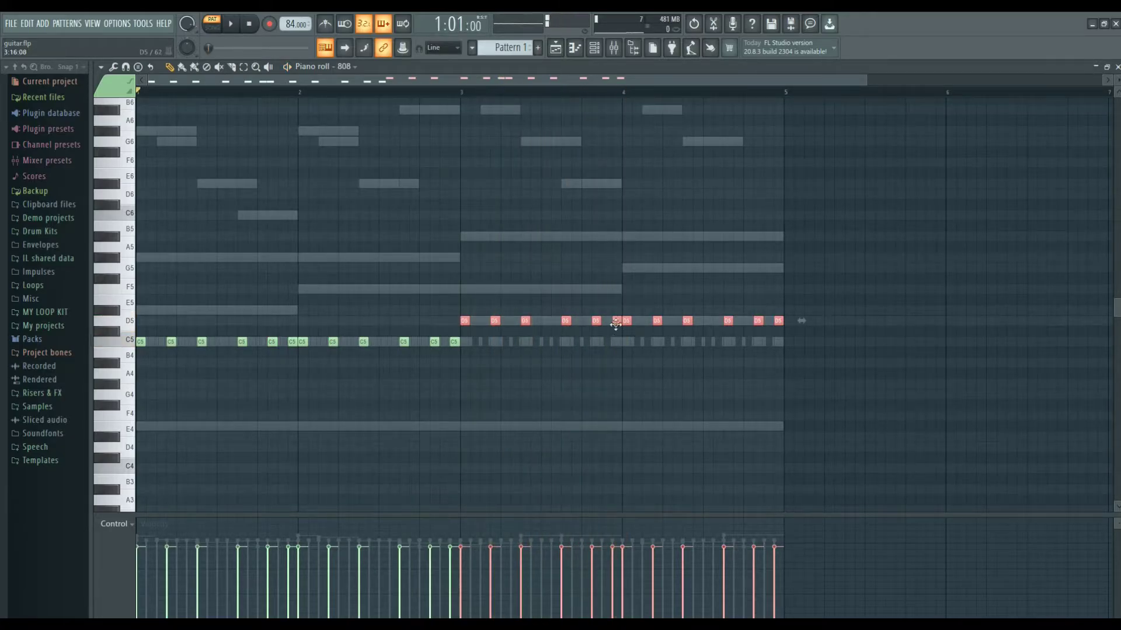
double_click(616, 322)
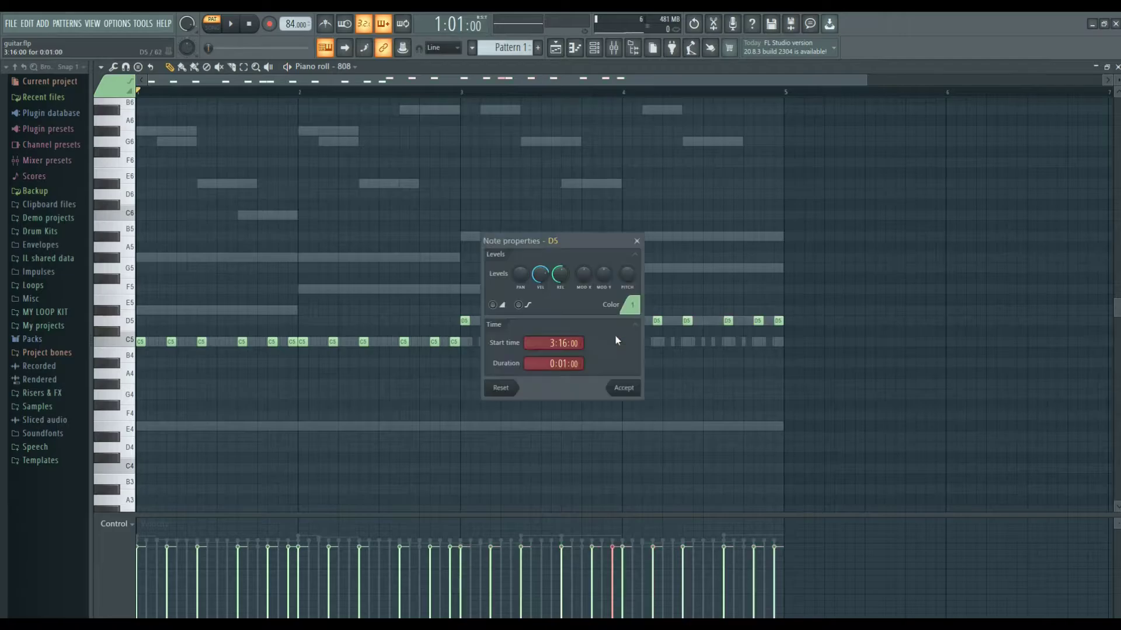
key(Escape)
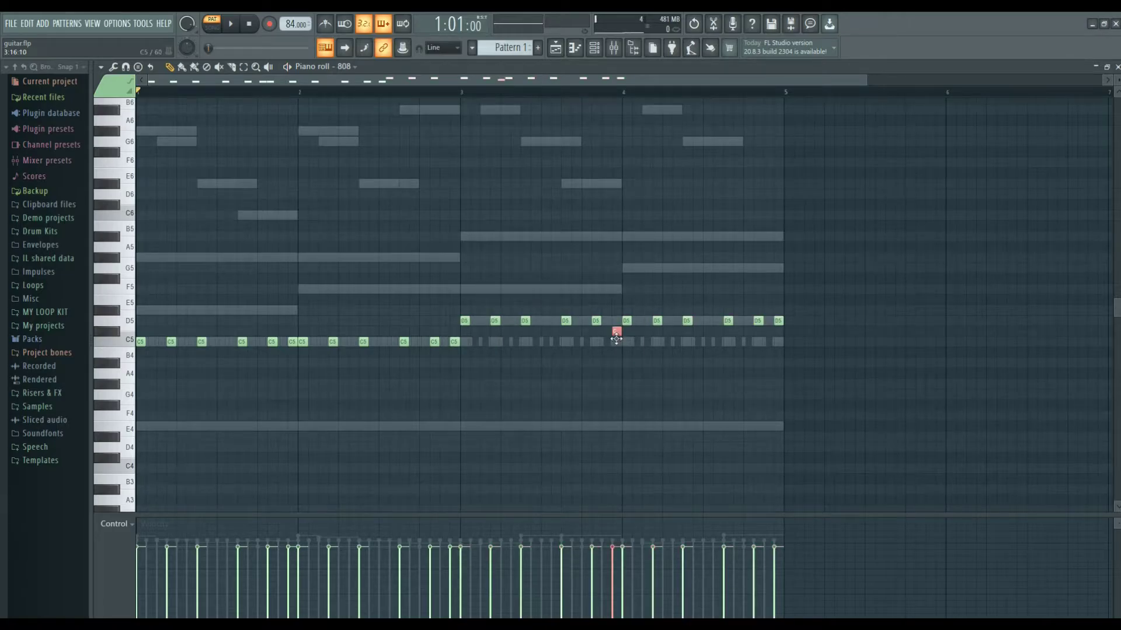
key(space)
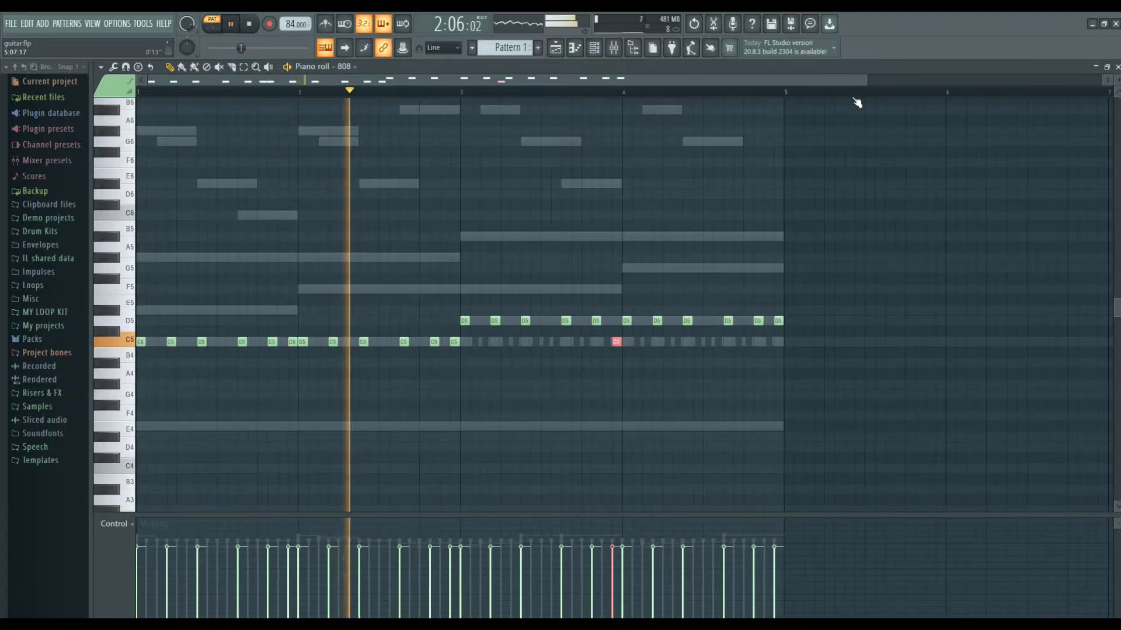
scroll(857, 102, down, 1)
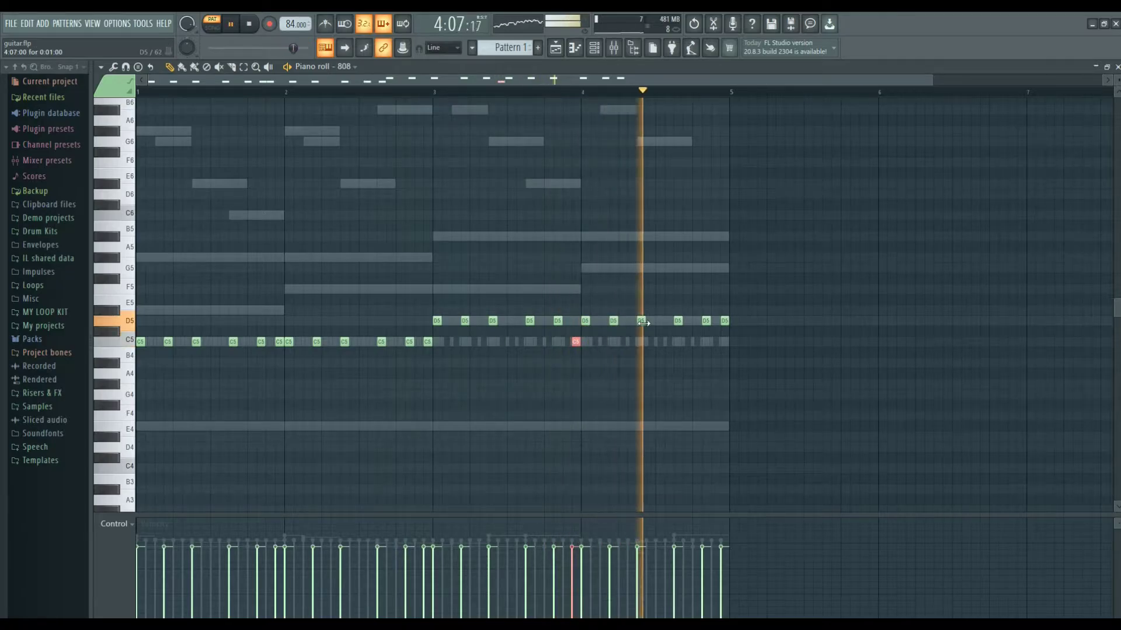
key(space)
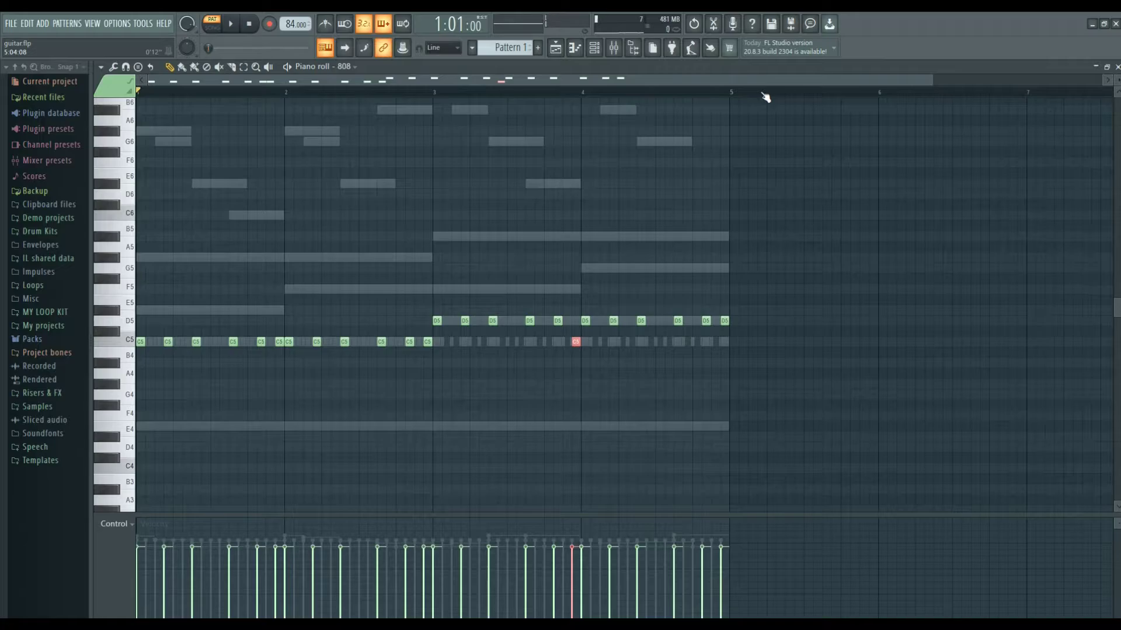
Step: Chop the final 808 note of bar 4 into eight short slices by adjusting the chopper's time multiplier
scroll(765, 97, up, 5)
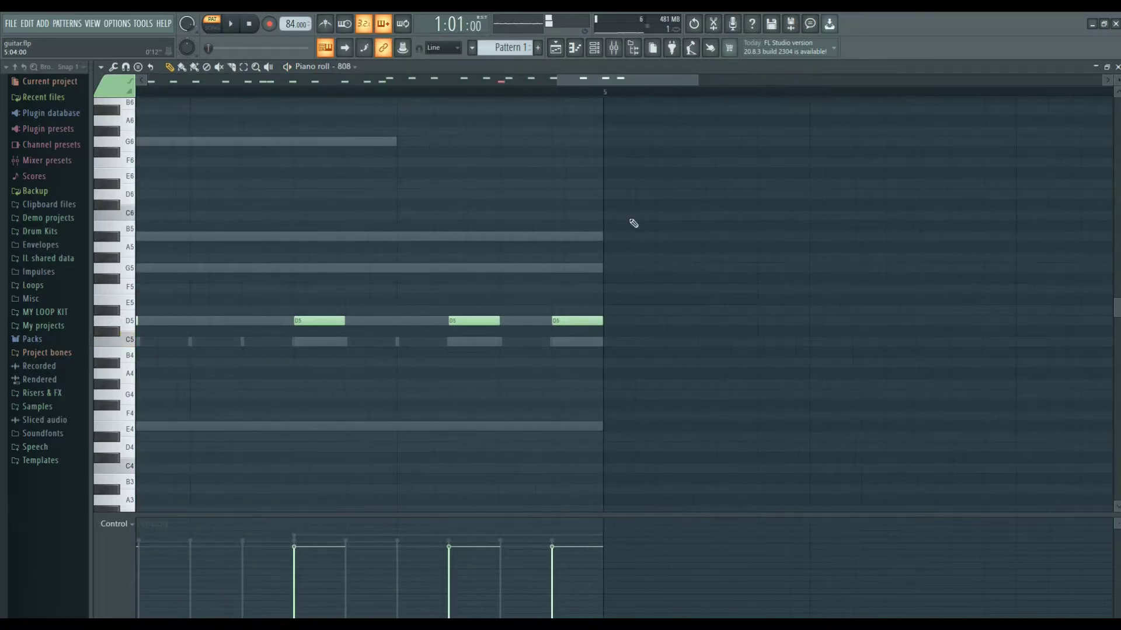
click(561, 322)
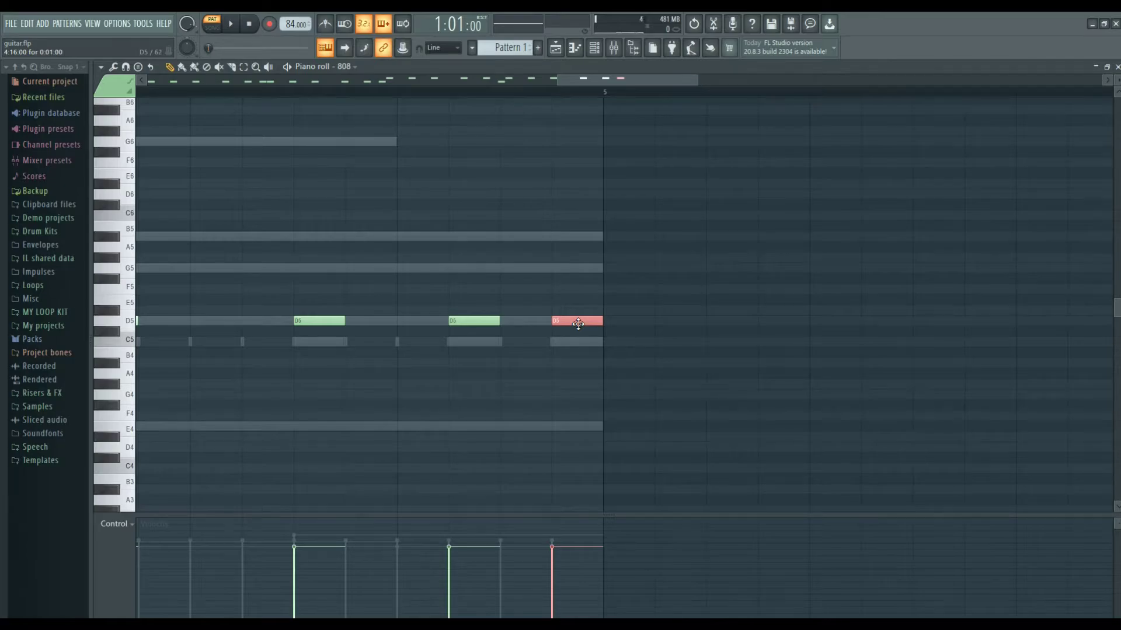
key(alt+u)
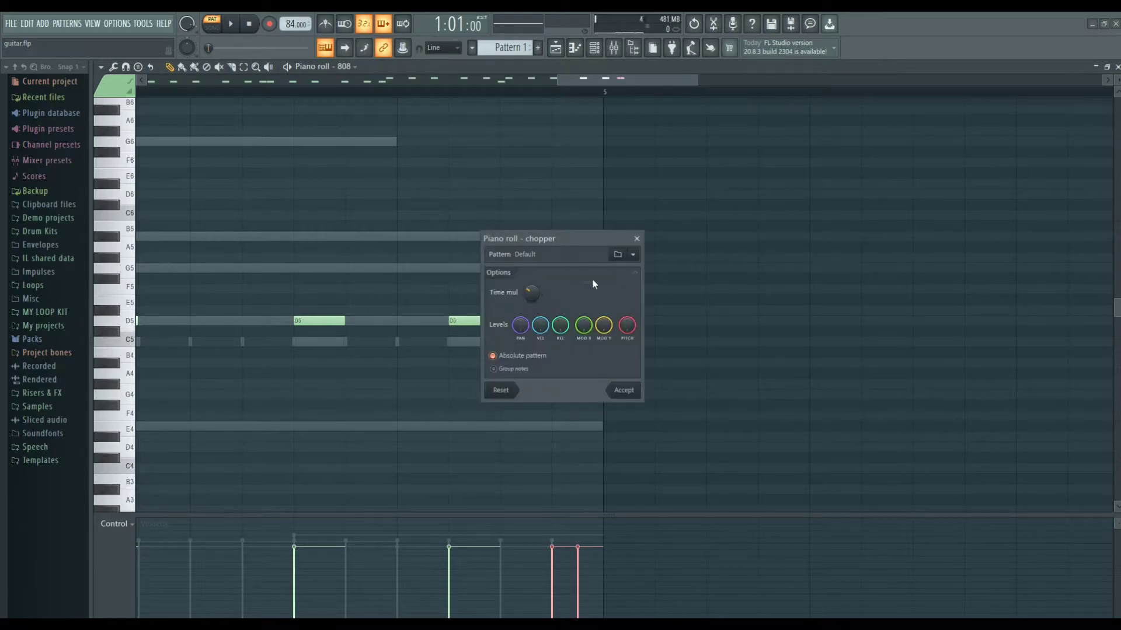
drag(590, 254, 760, 170)
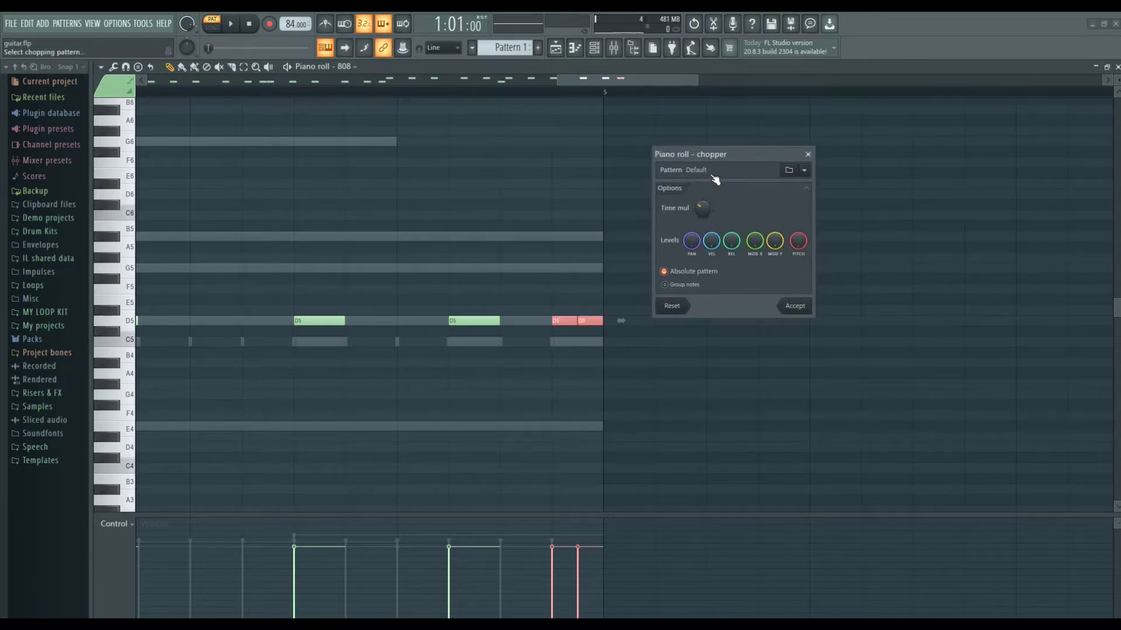
drag(702, 208, 702, 201)
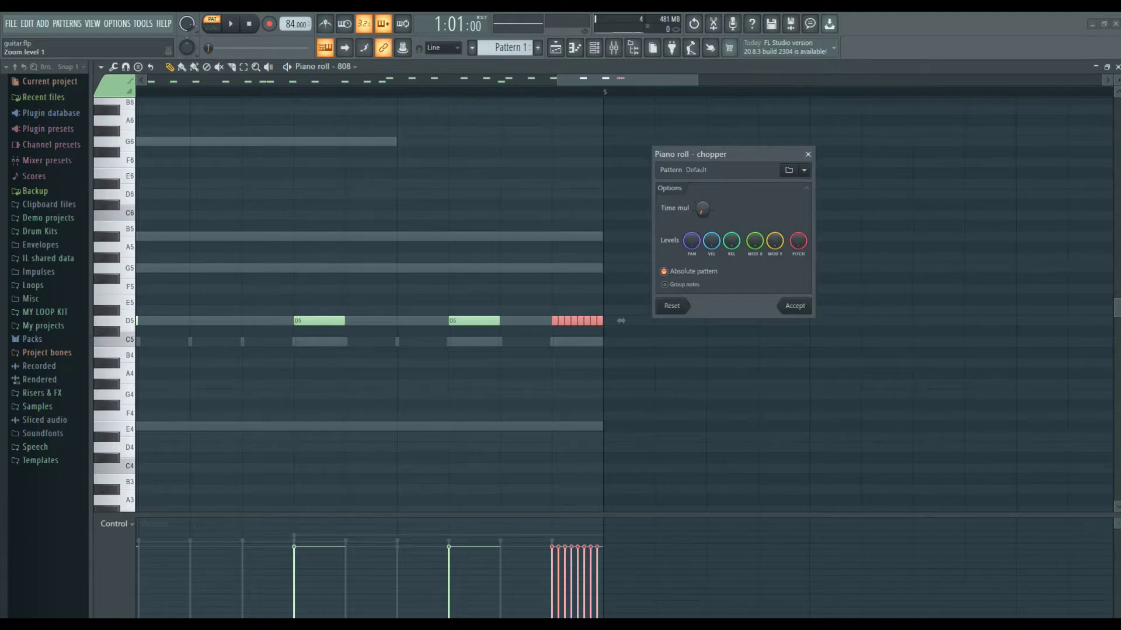
click(788, 308)
Step: Shape the velocities of the chopped 808 slices at the end of bar 4 into a descending ramp while auditioning them
key(space)
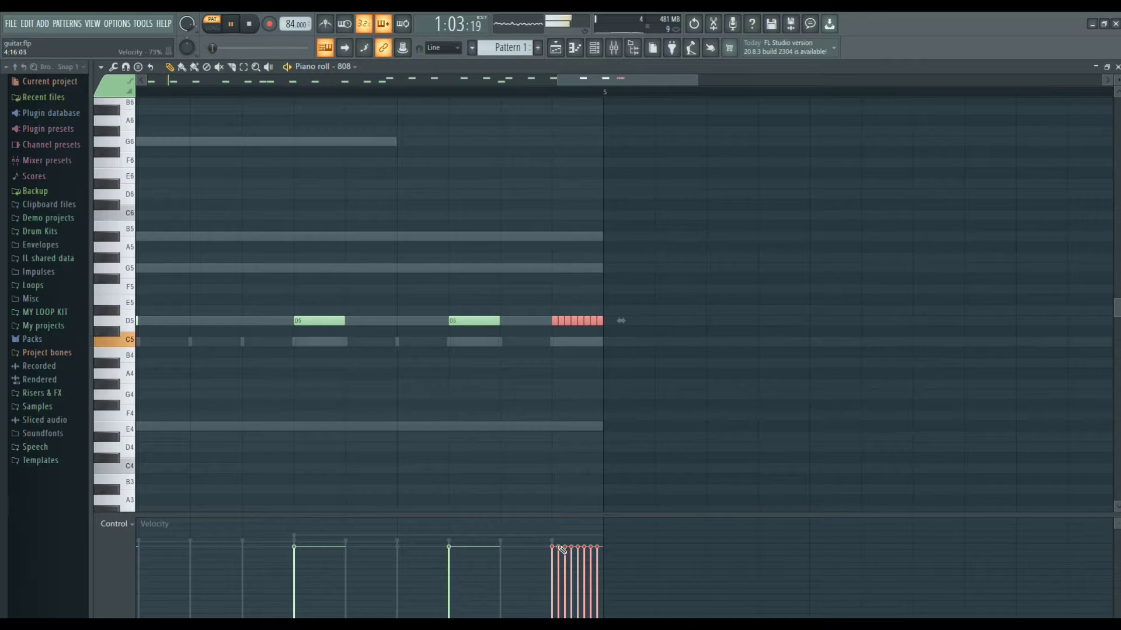
drag(598, 581, 601, 614)
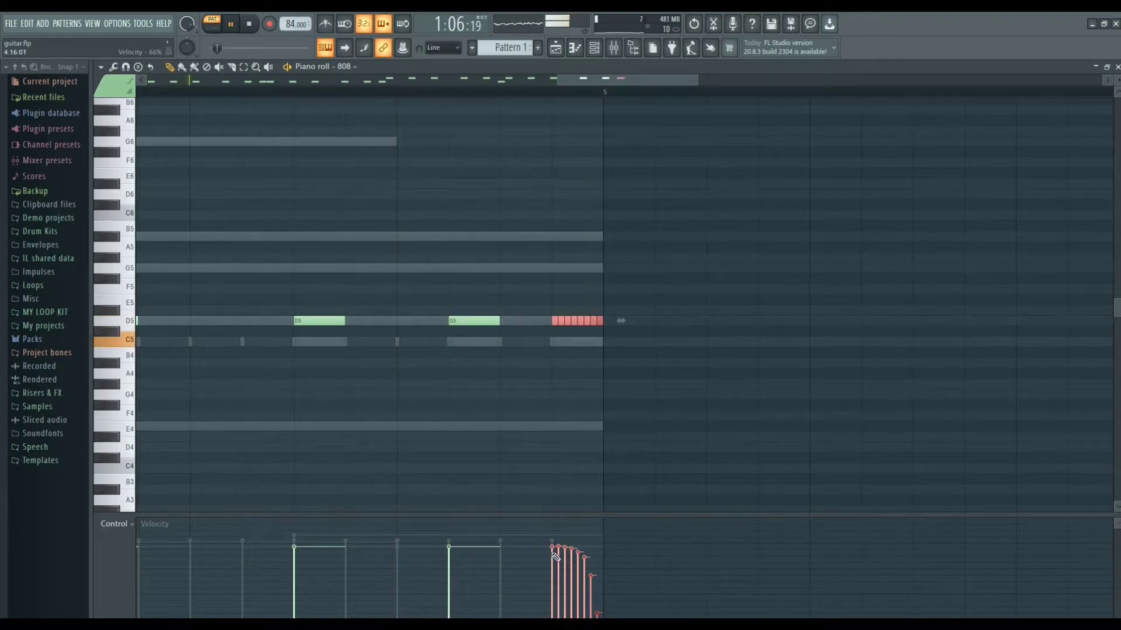
drag(565, 560, 594, 618)
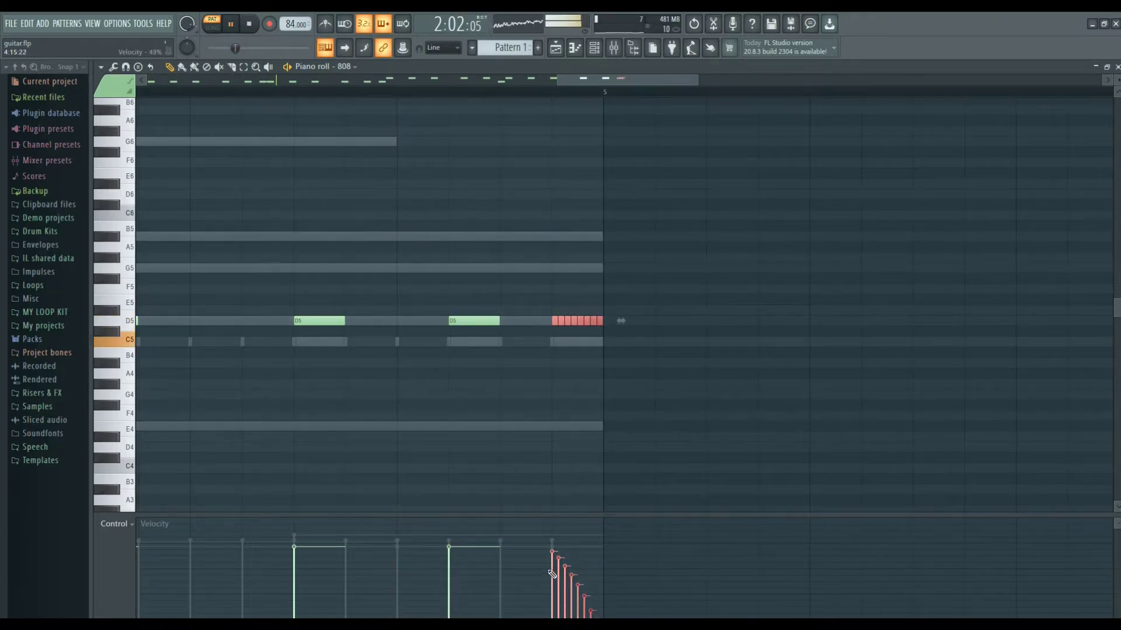
drag(556, 572, 589, 607)
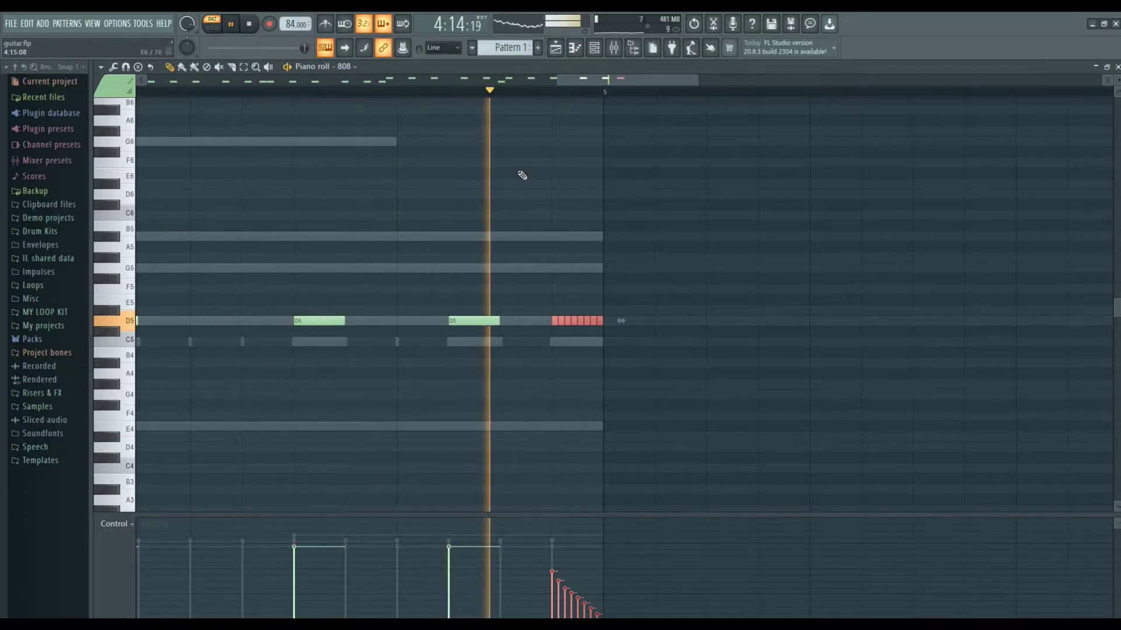
key(space)
drag(552, 558, 600, 609)
key(space)
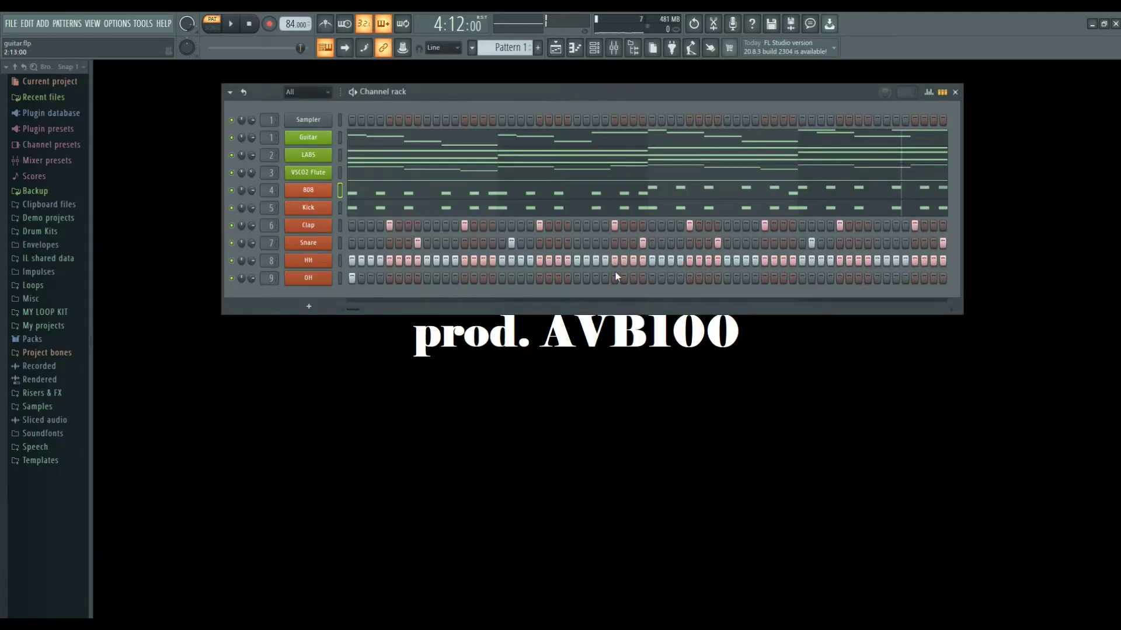
Step: Play the full pattern, stop it, and delete the empty Sampler channel from the channel rack
key(space)
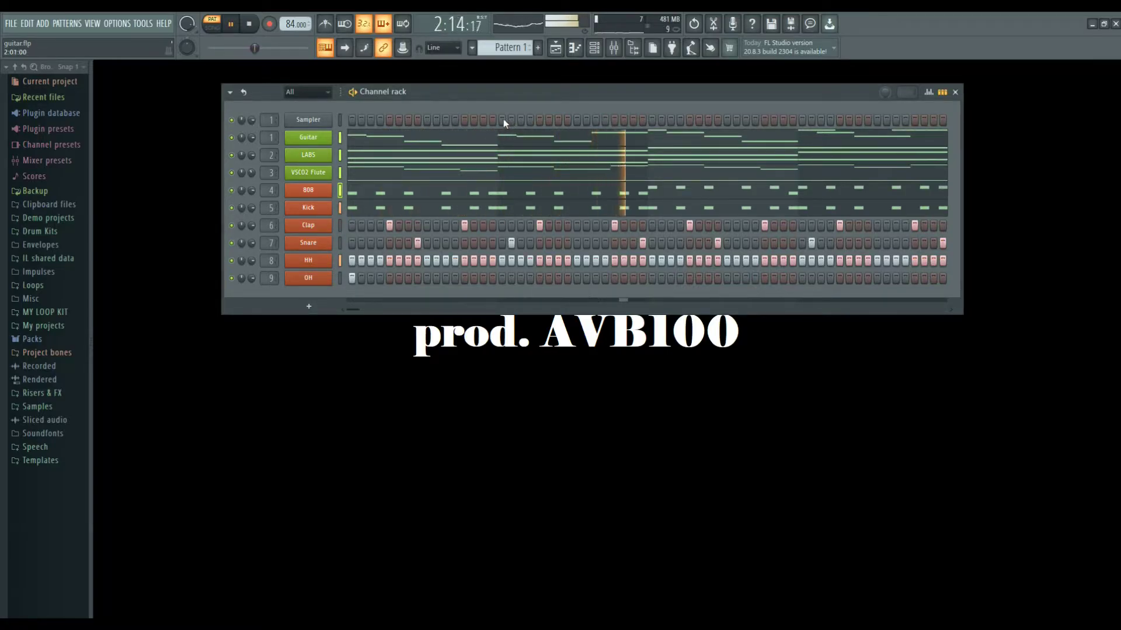
key(space)
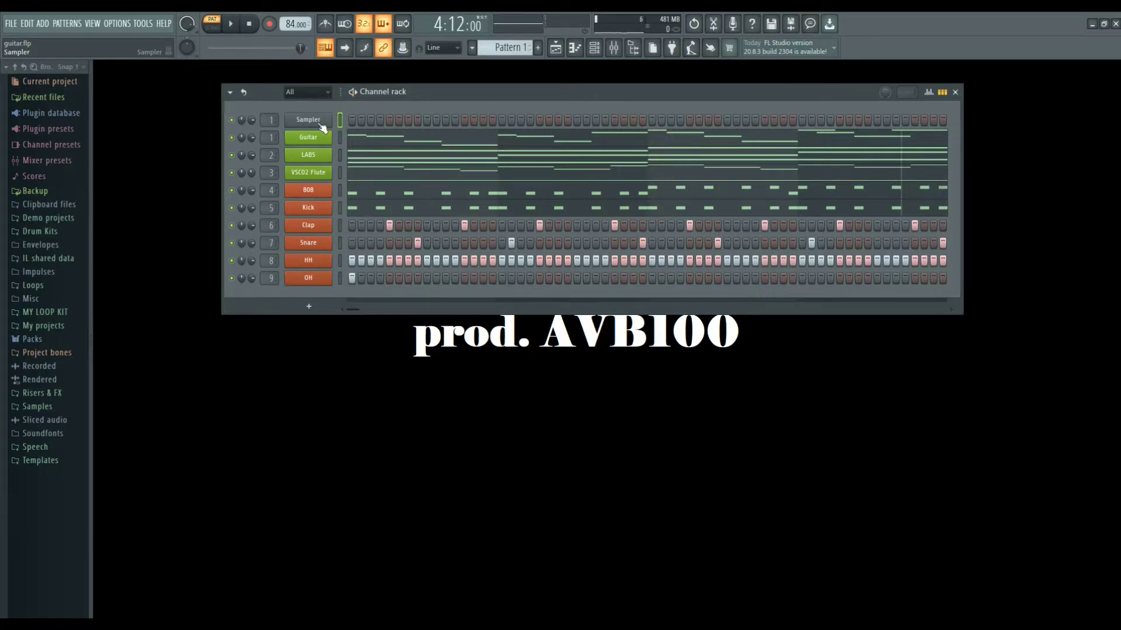
right_click(320, 124)
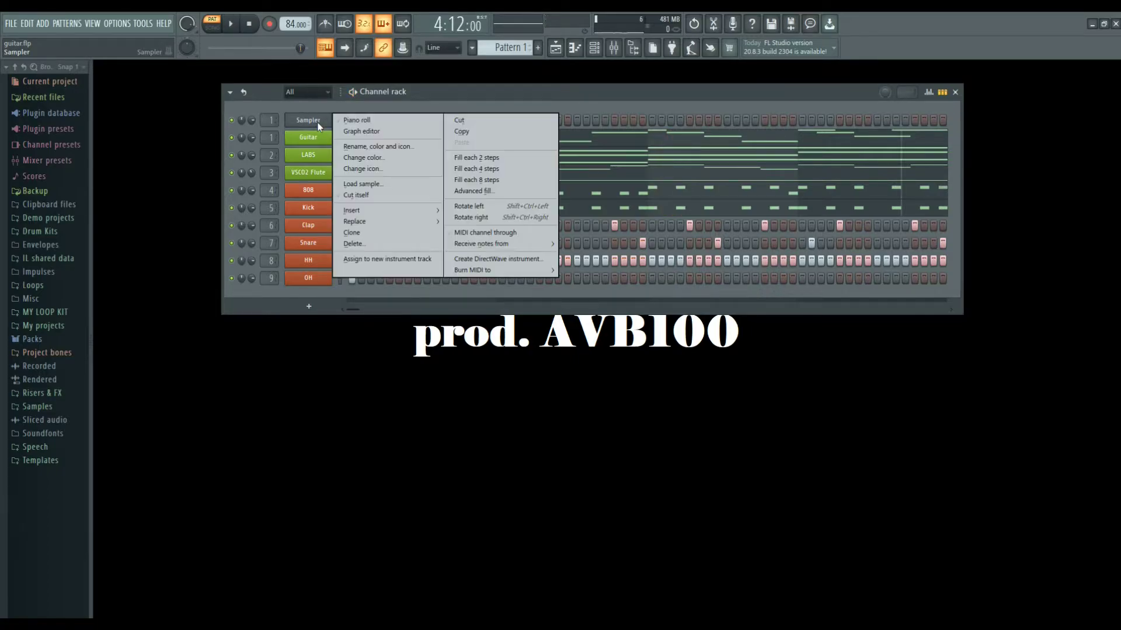
click(394, 246)
click(621, 361)
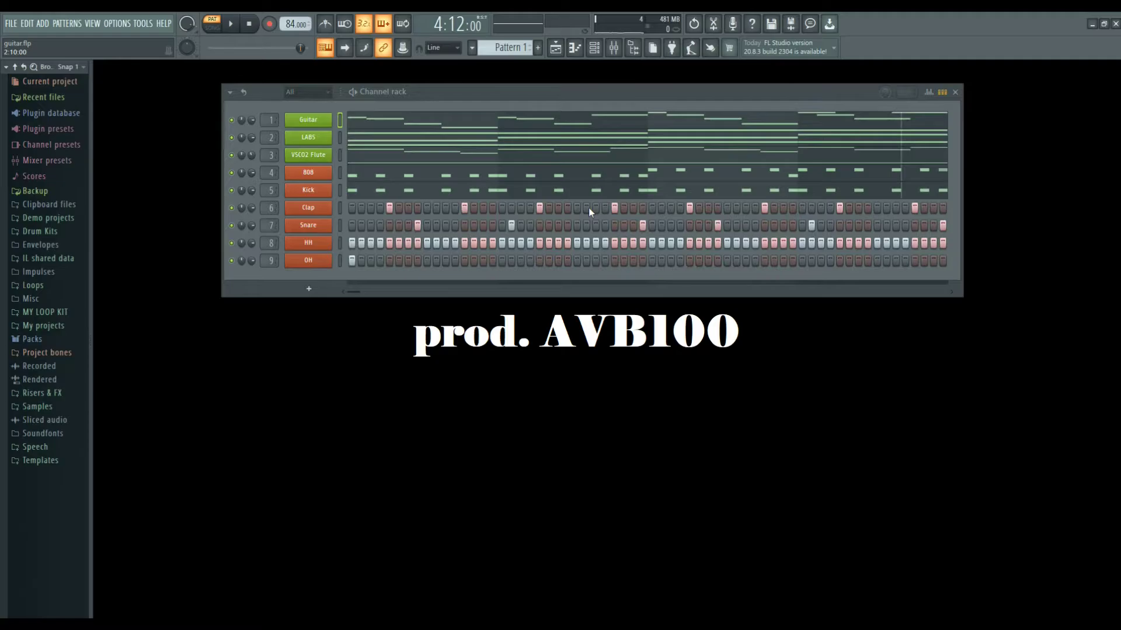
Step: Place Pattern 1 at the start of Track 1 in the playlist
key(F5)
drag(141, 117, 256, 118)
Step: Bring up the mixer and check the routing of the Guitar, LABS, VSCO2 Flute and Inst tracks
key(F9)
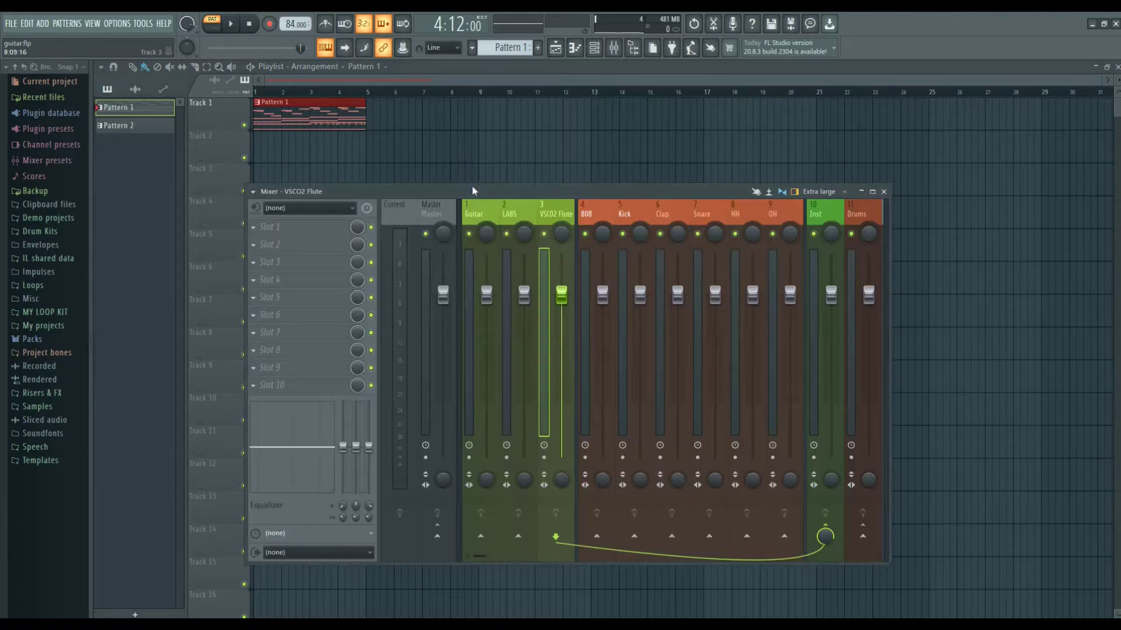
drag(473, 190, 476, 137)
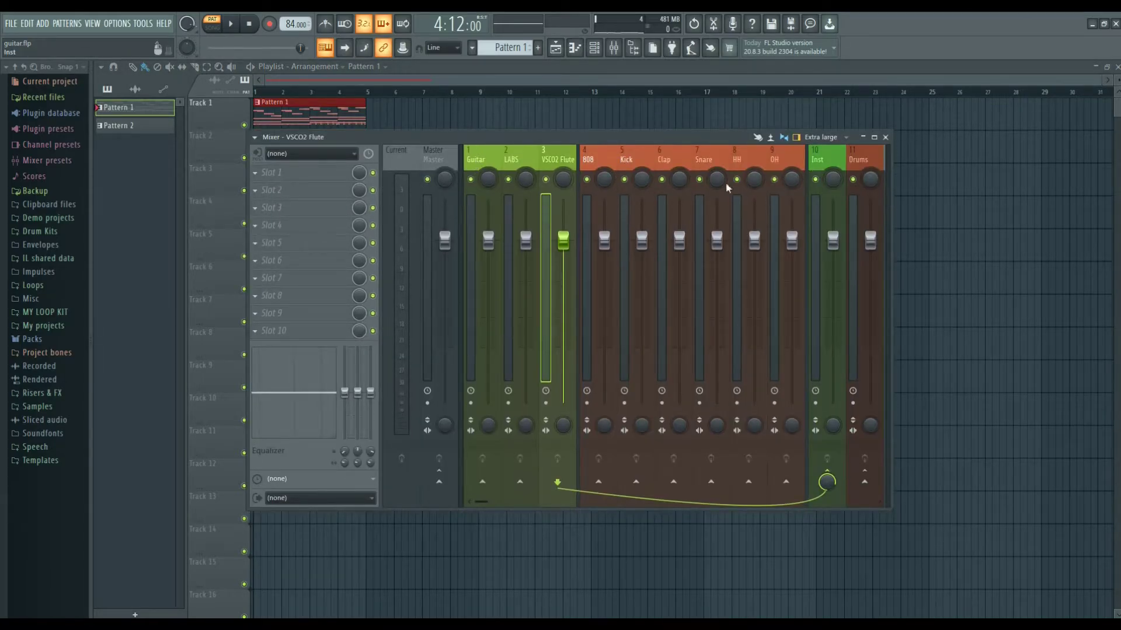
key(Left)
key(Left)
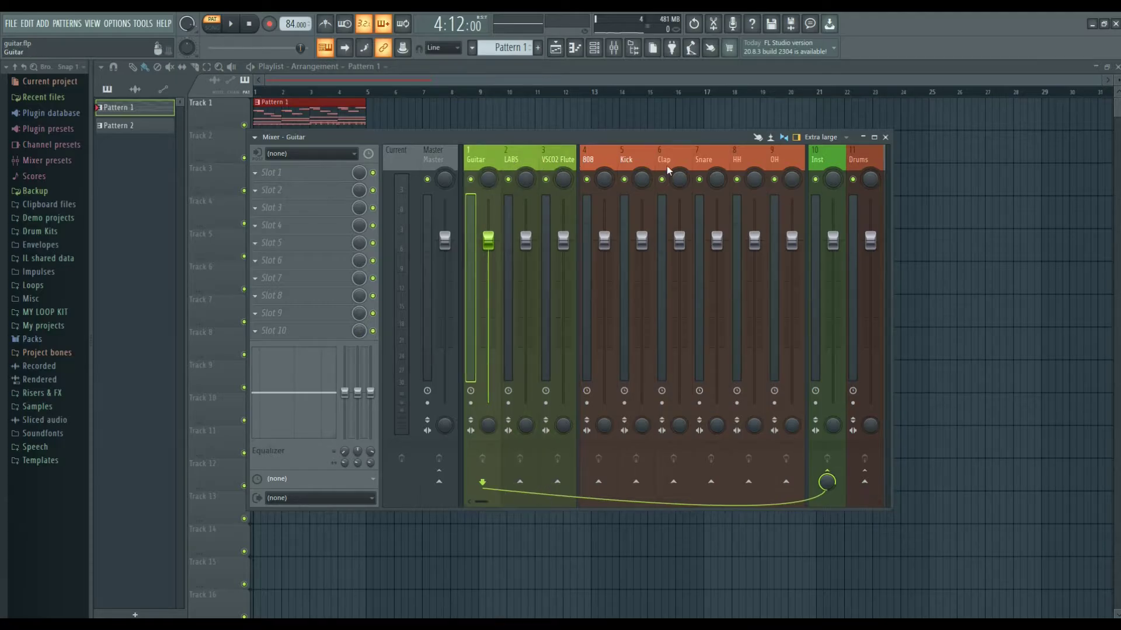
click(829, 165)
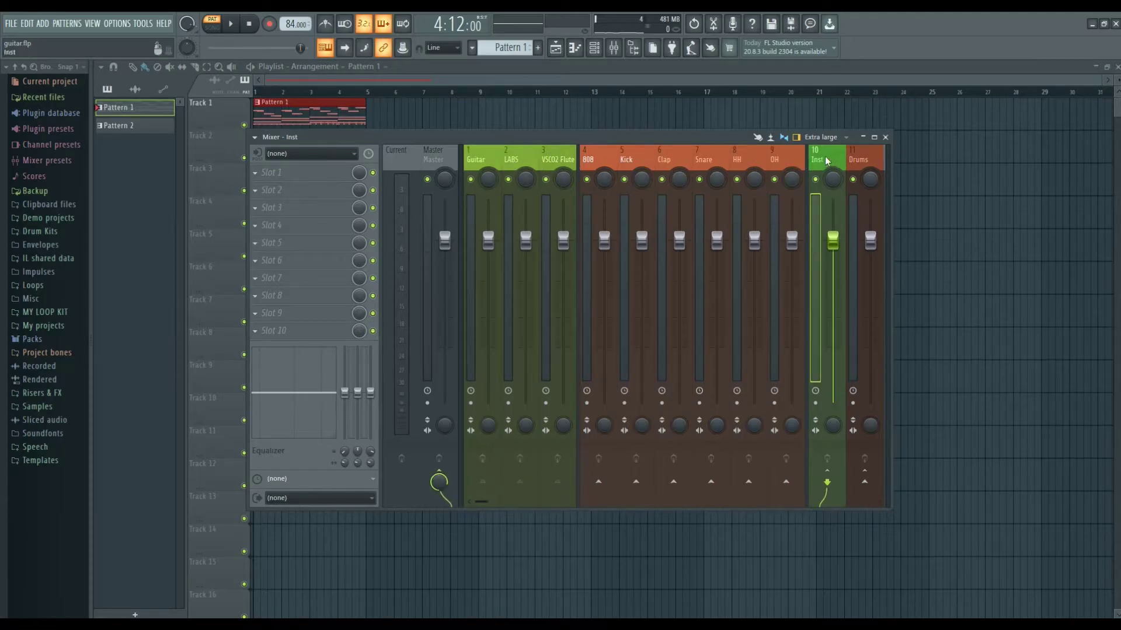
click(548, 163)
click(521, 162)
click(484, 158)
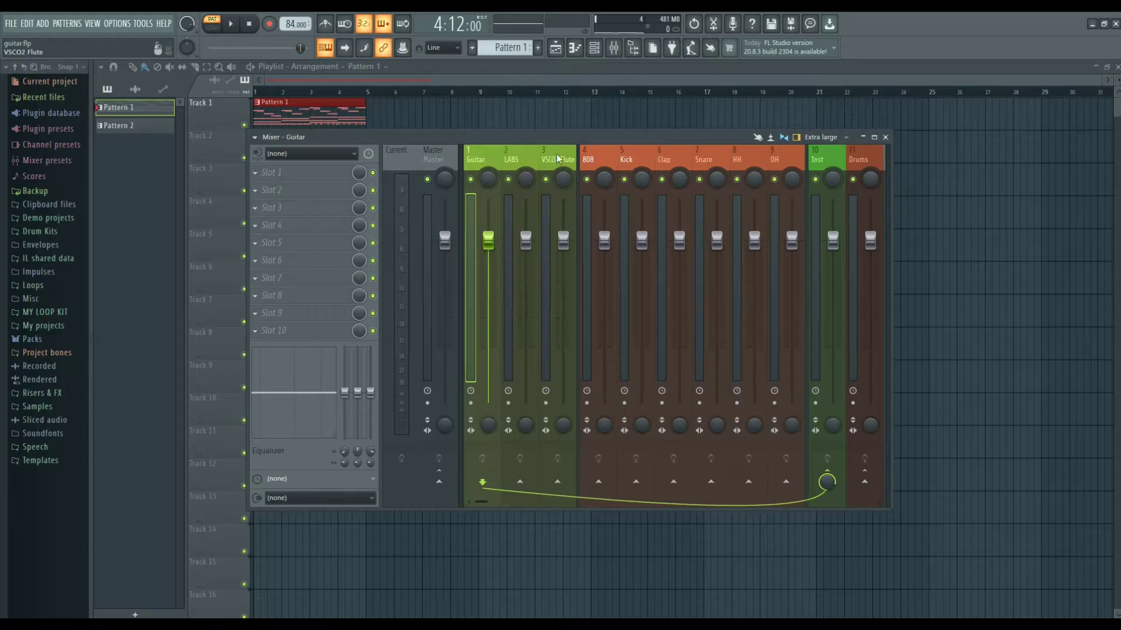
Step: Route the Guitar, LABS and VSCO2 Flute mixer tracks together to the Inst track only
drag(563, 153, 495, 149)
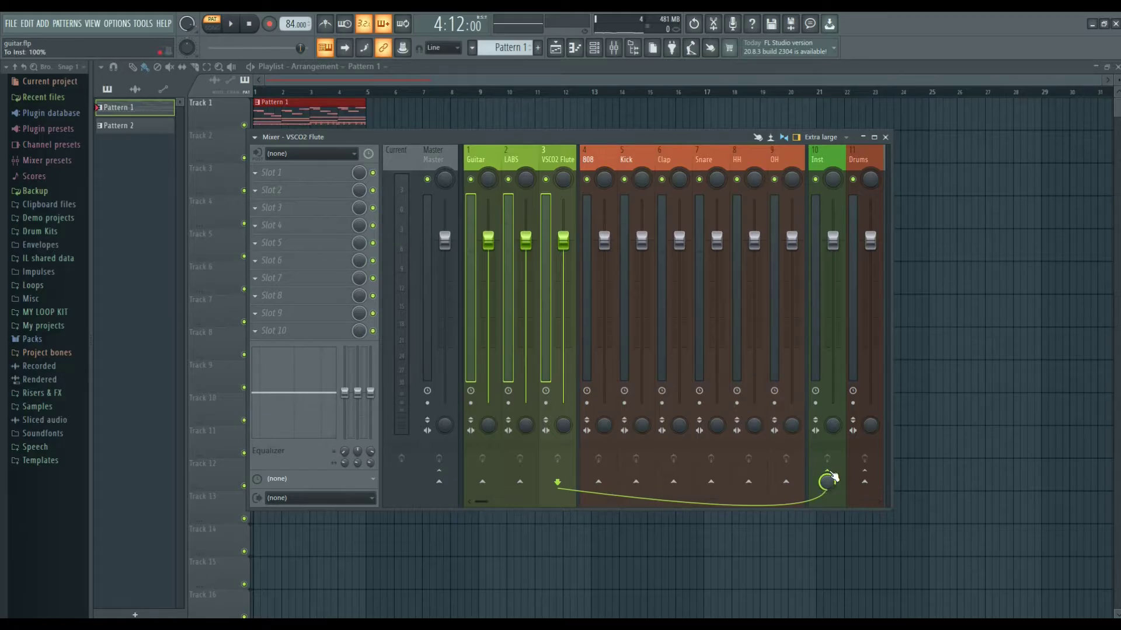
right_click(829, 474)
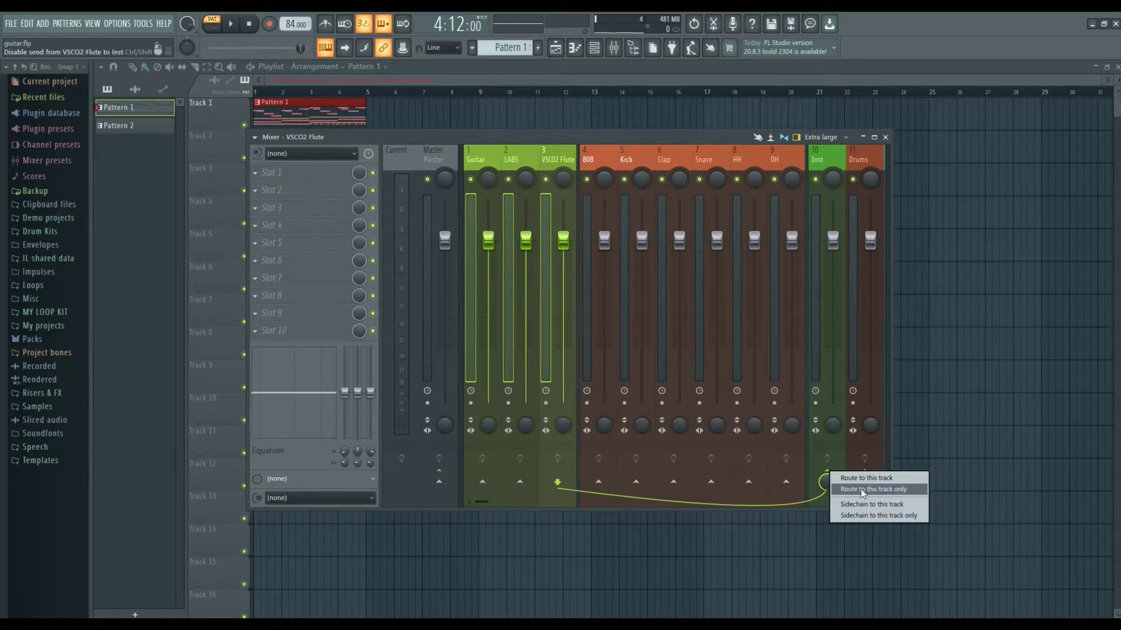
click(862, 492)
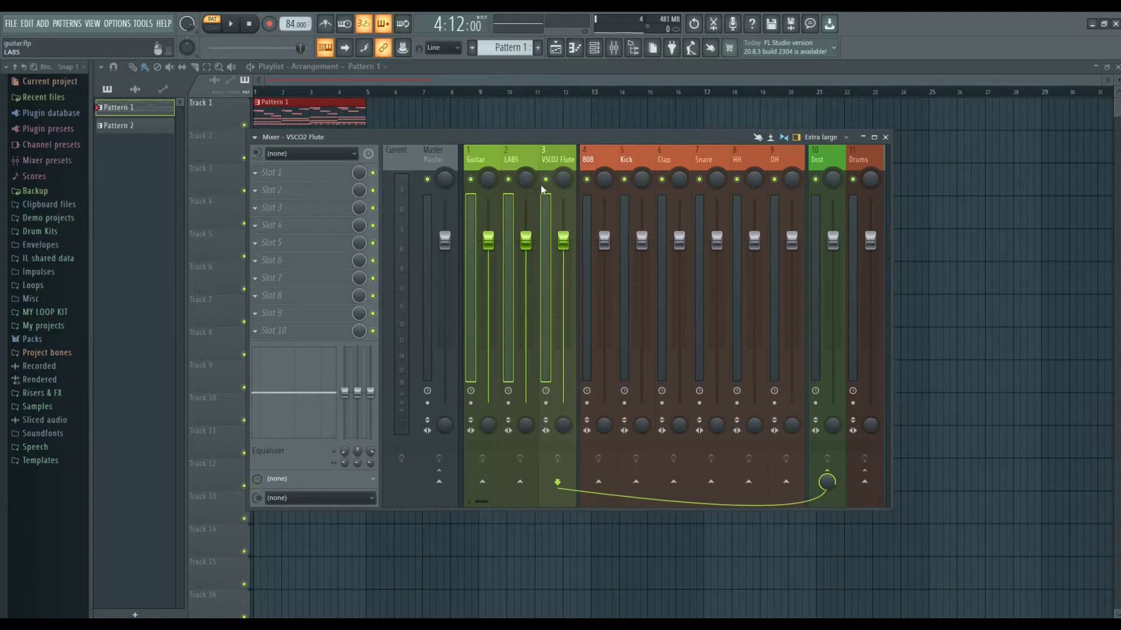
Step: Check the output routing of the LABS, Inst, Guitar and 808 mixer tracks one after another
click(498, 159)
click(513, 163)
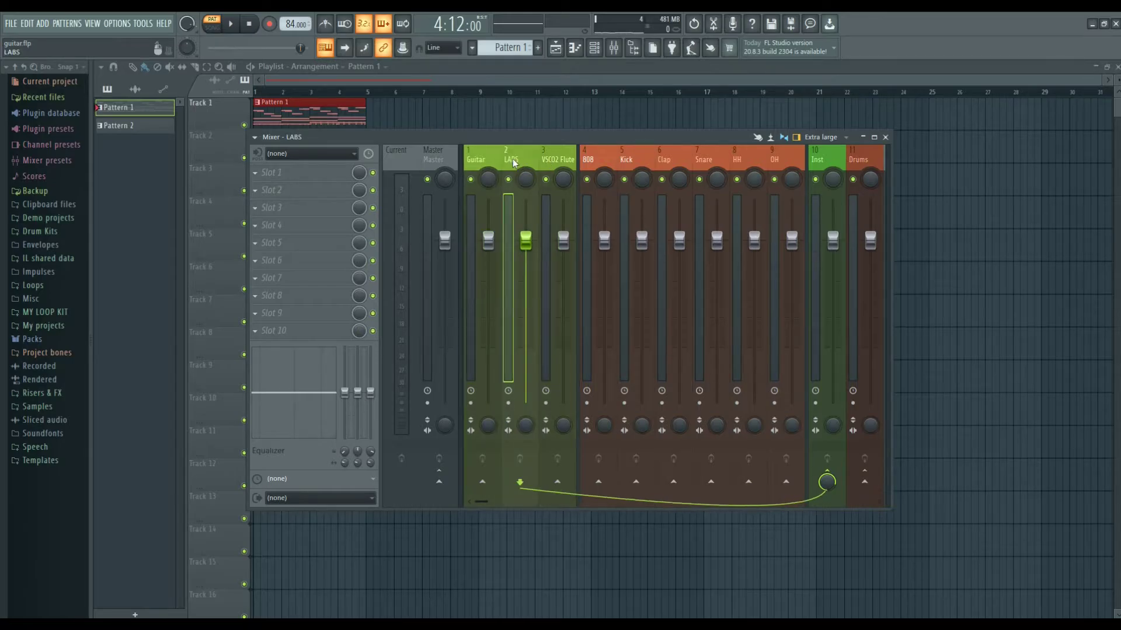
click(833, 160)
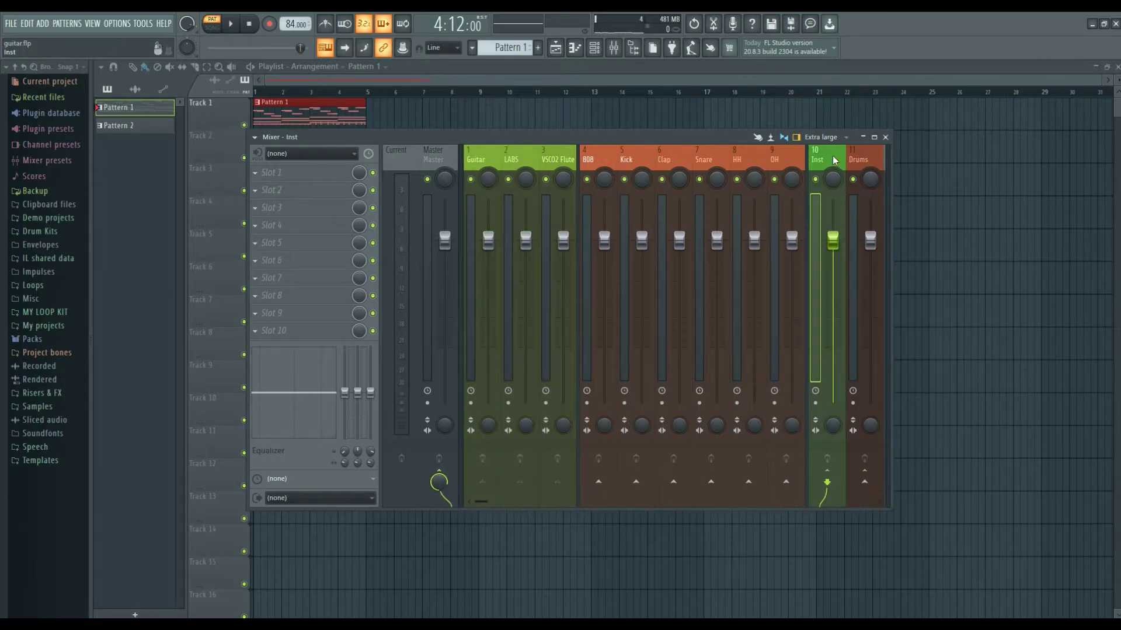
click(454, 156)
click(834, 161)
mouse_move(552, 157)
mouse_down()
mouse_move(501, 150)
mouse_move(538, 160)
mouse_up()
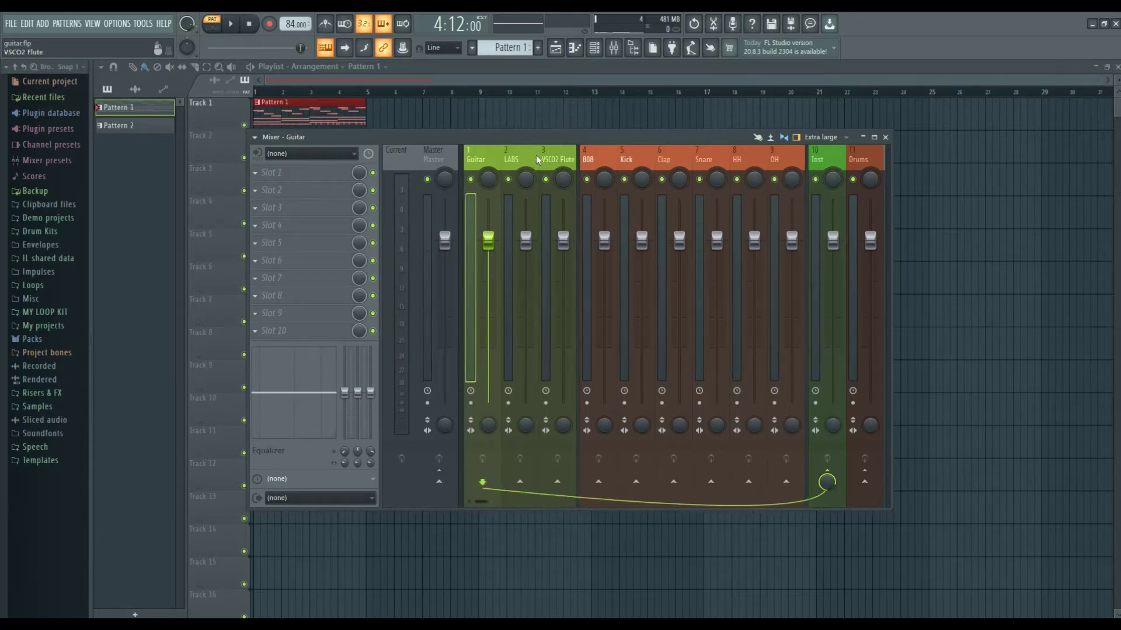
click(834, 159)
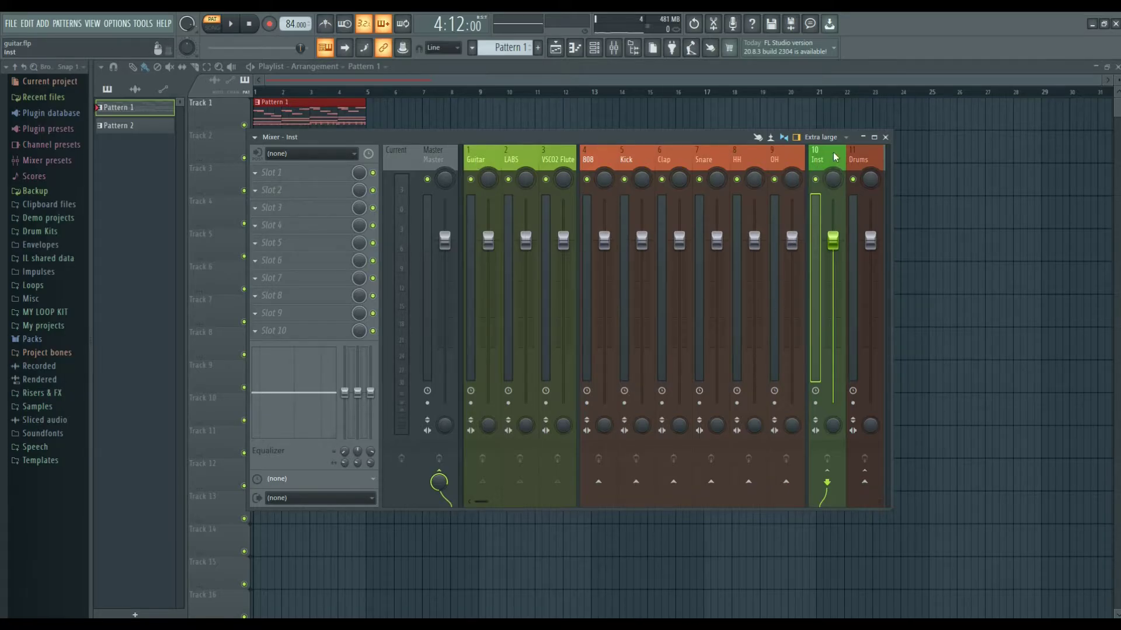
click(597, 156)
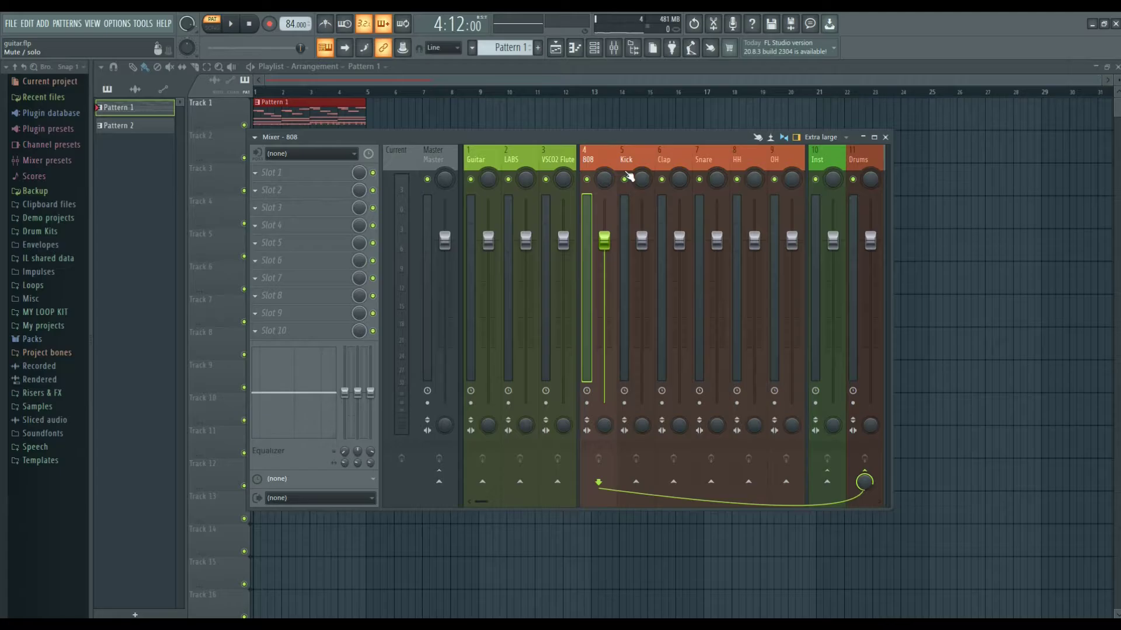
Step: Set the 808 channel's fine time shift to 0:00, audition the pattern, and close the channel settings and channel rack
key(F6)
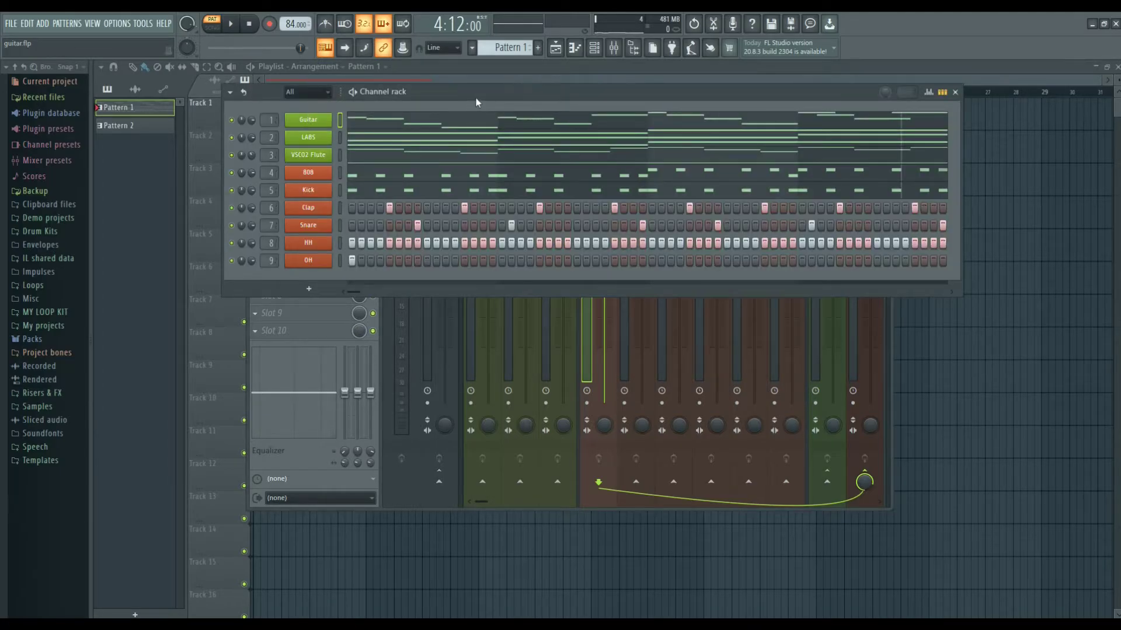
drag(476, 100, 601, 126)
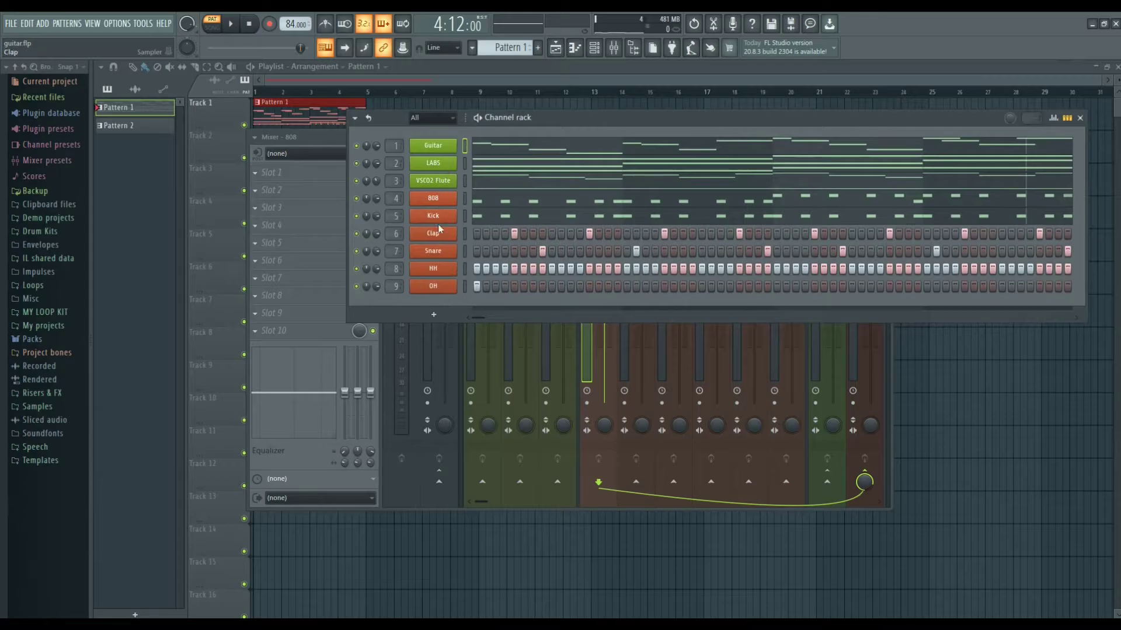
click(447, 204)
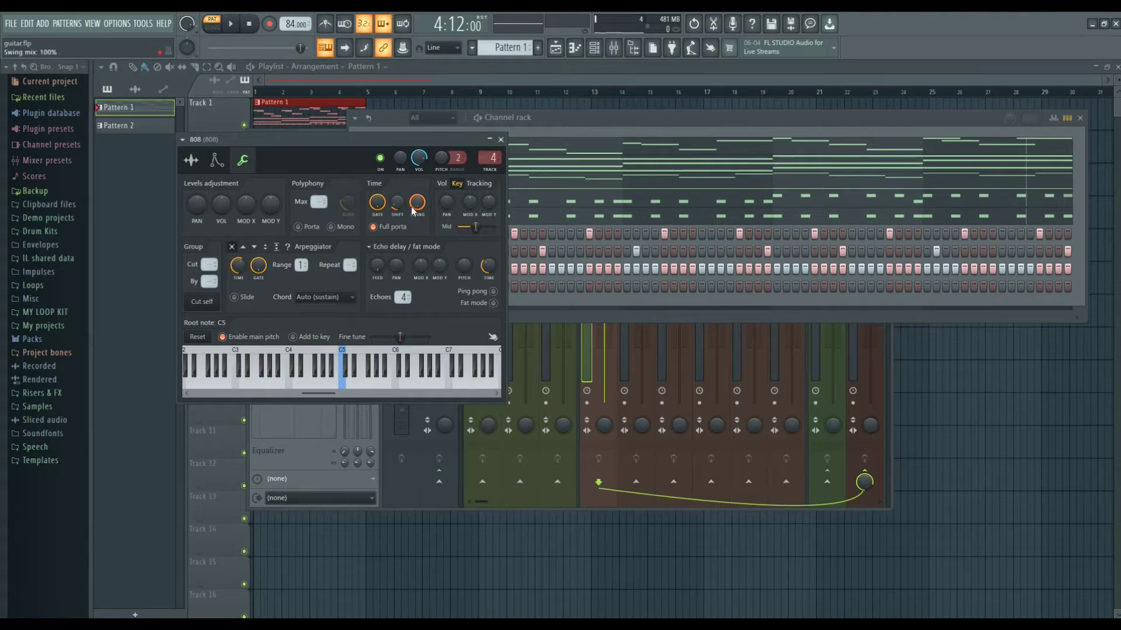
drag(399, 207, 400, 206)
key(space)
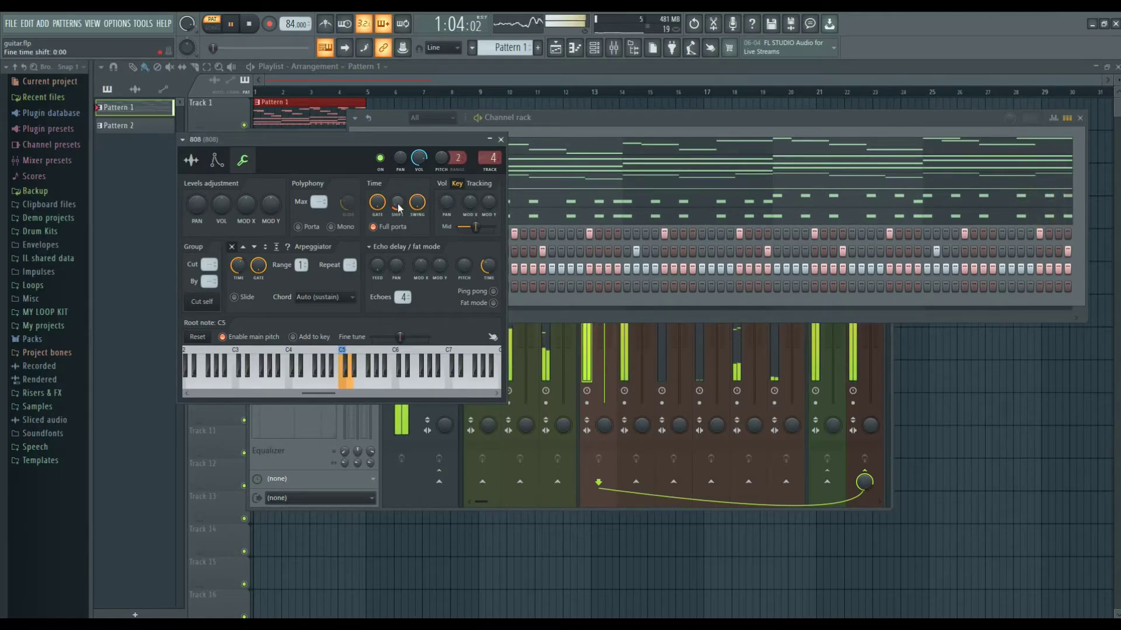
key(space)
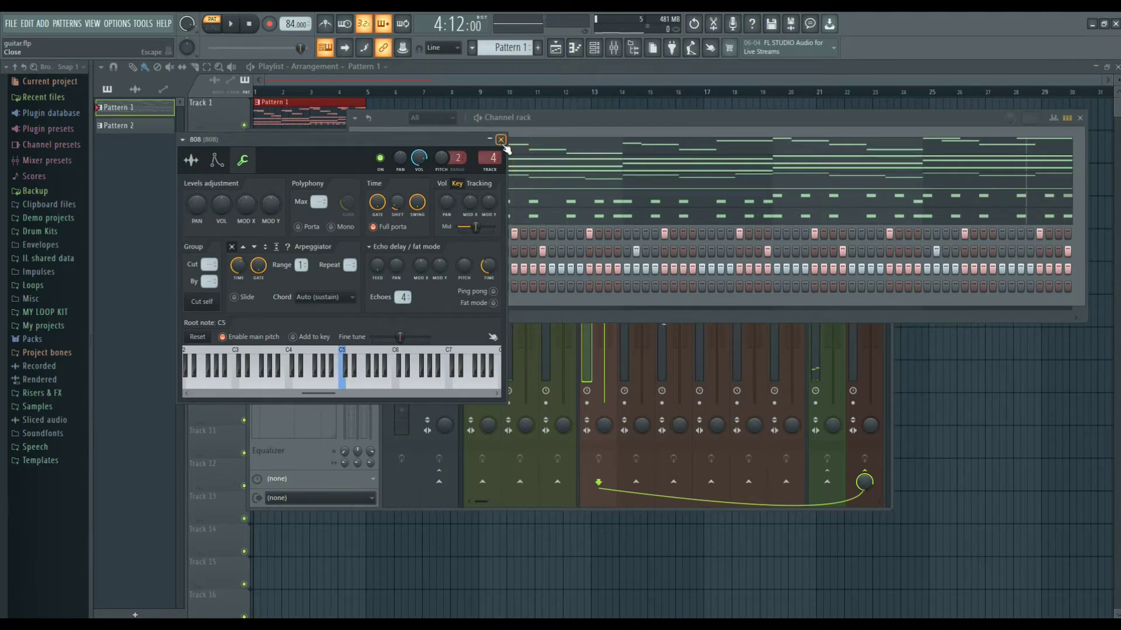
click(501, 140)
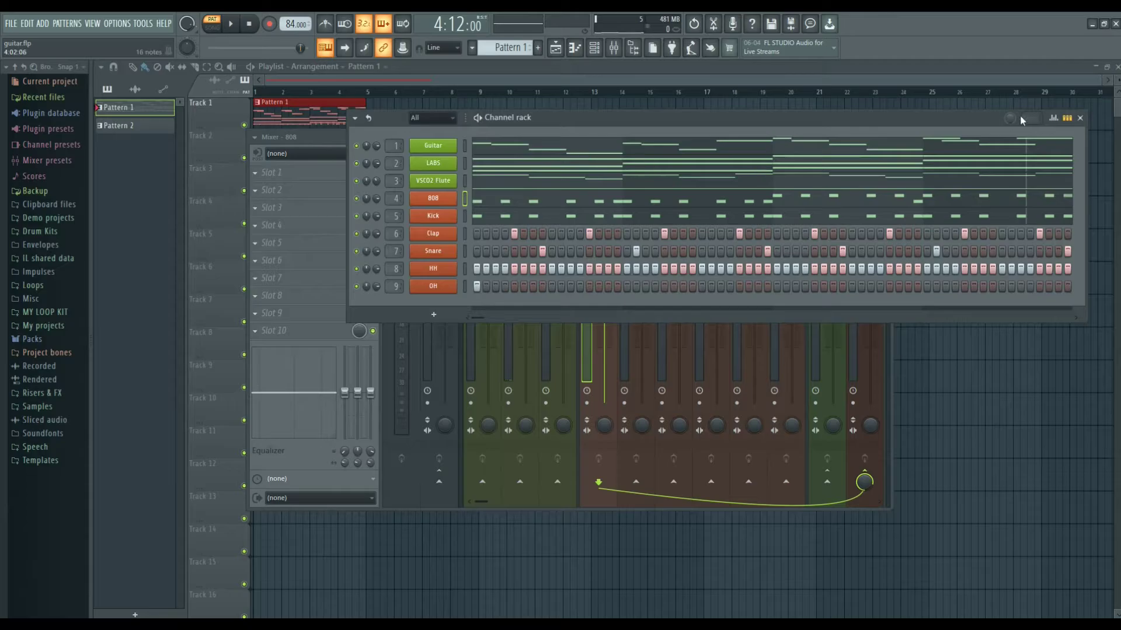
drag(986, 120, 957, 152)
click(1050, 150)
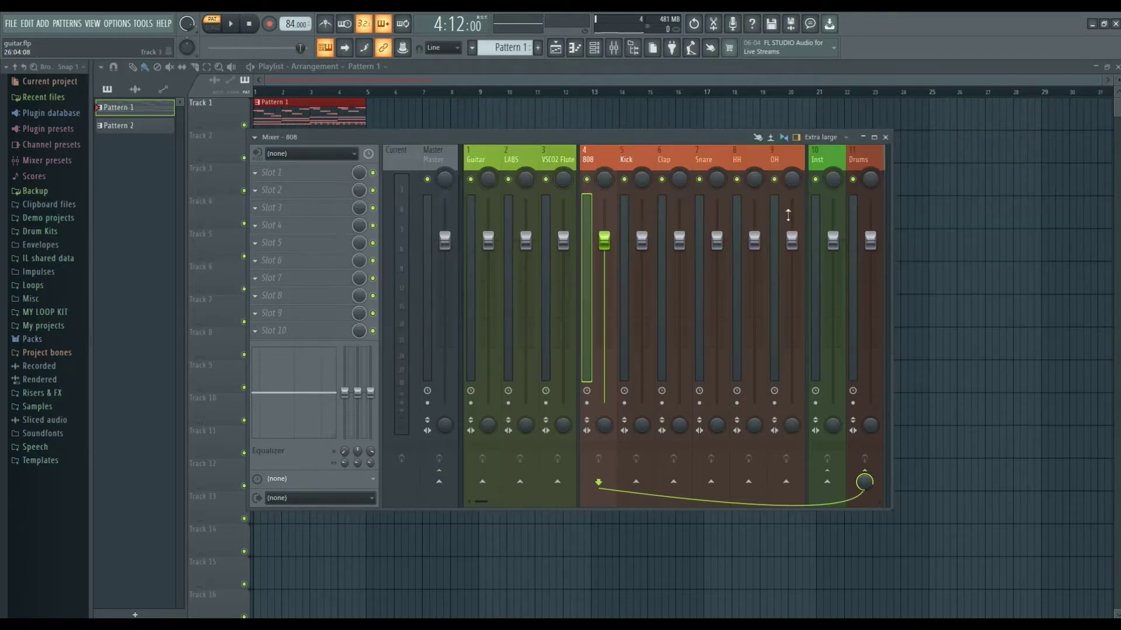
Step: Play the pattern while checking the level of the Master track in the mixer
key(space)
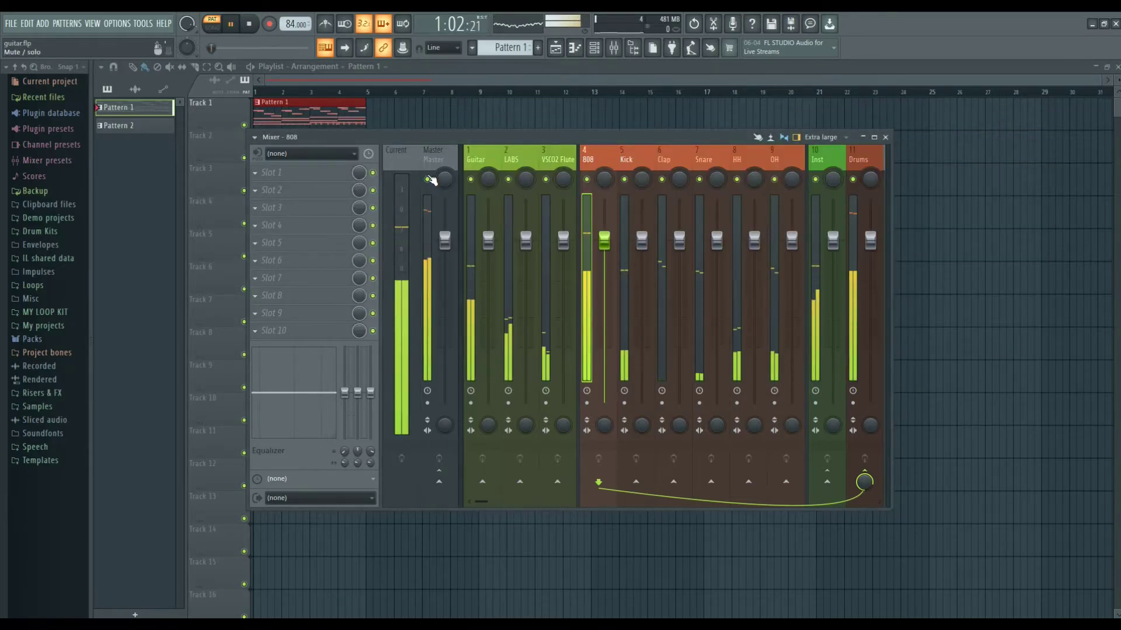
click(434, 163)
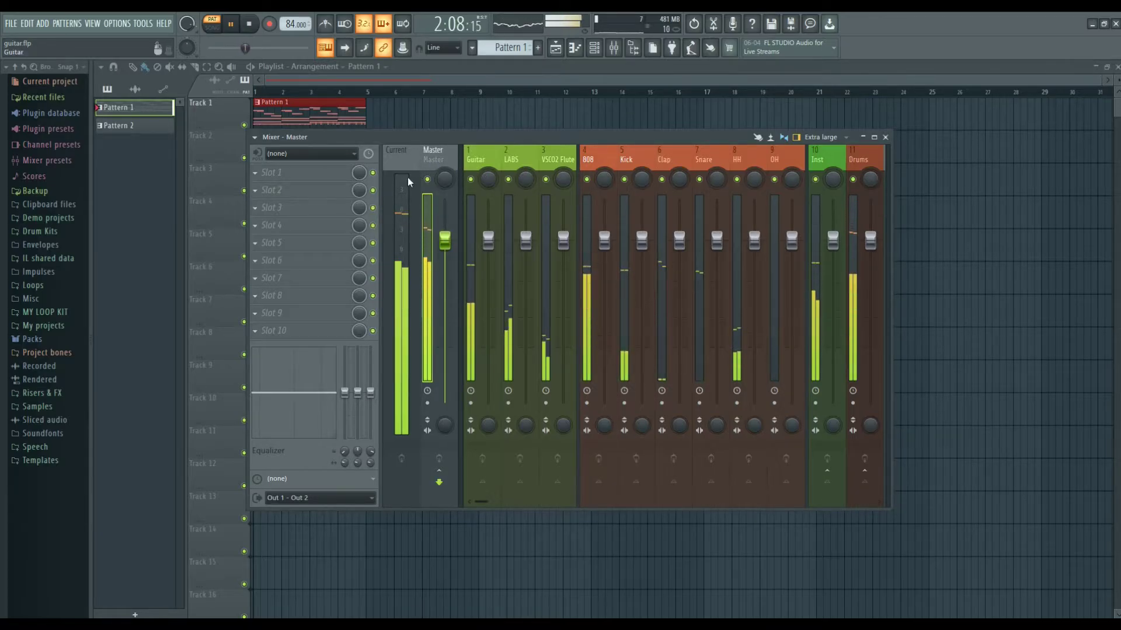
key(space)
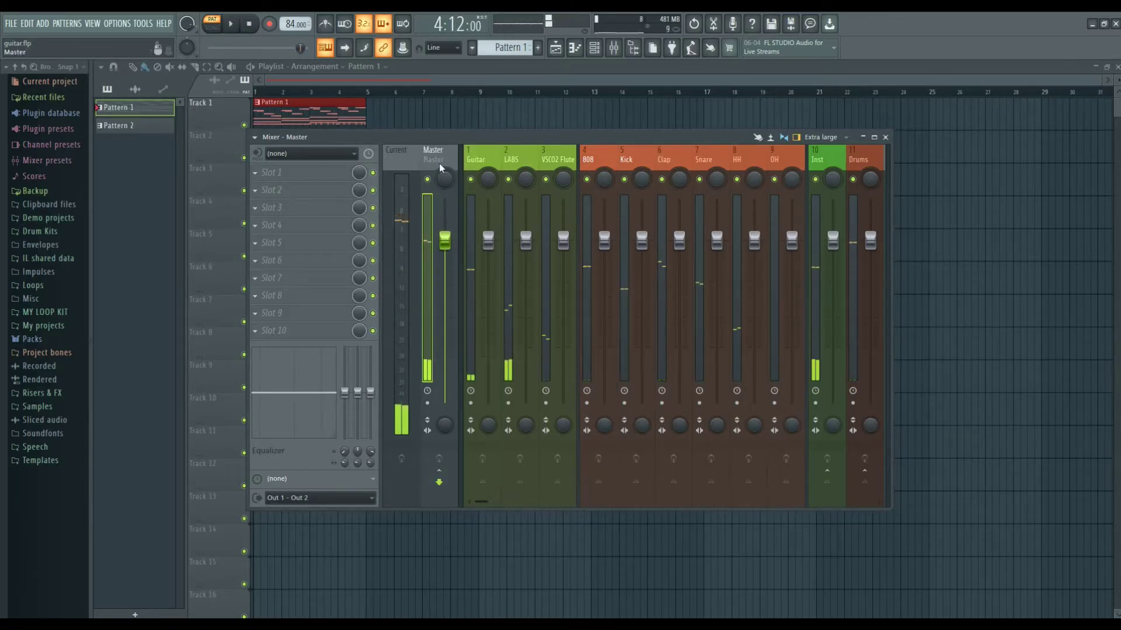
Step: Insert Fruity Limiter in the first effect slot of the Master track
click(269, 172)
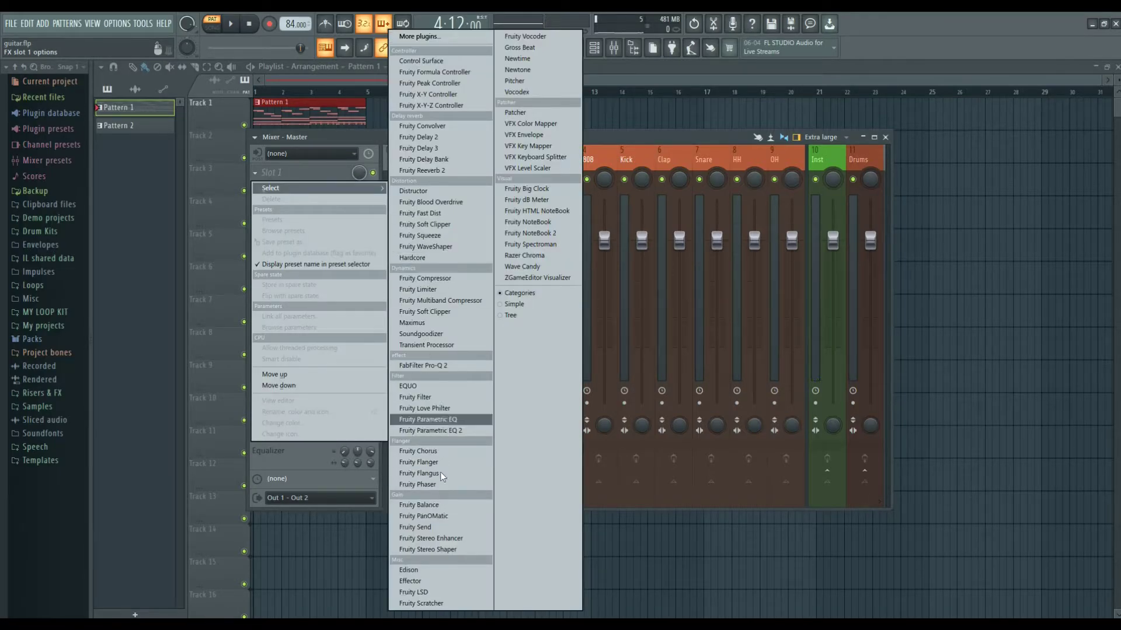
click(459, 290)
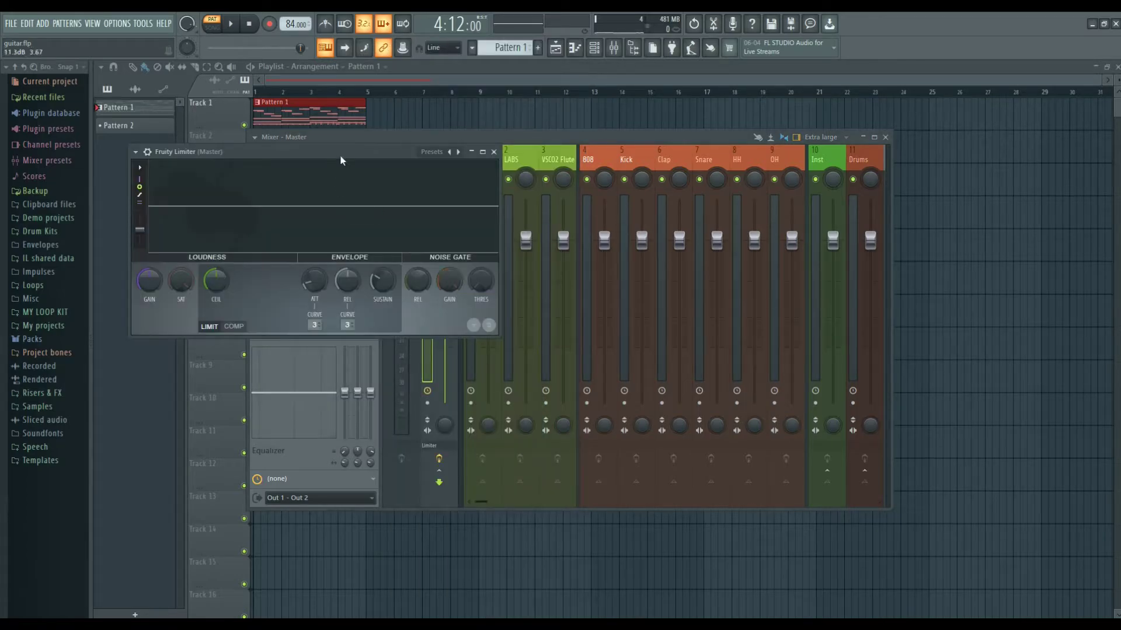
drag(341, 154, 385, 155)
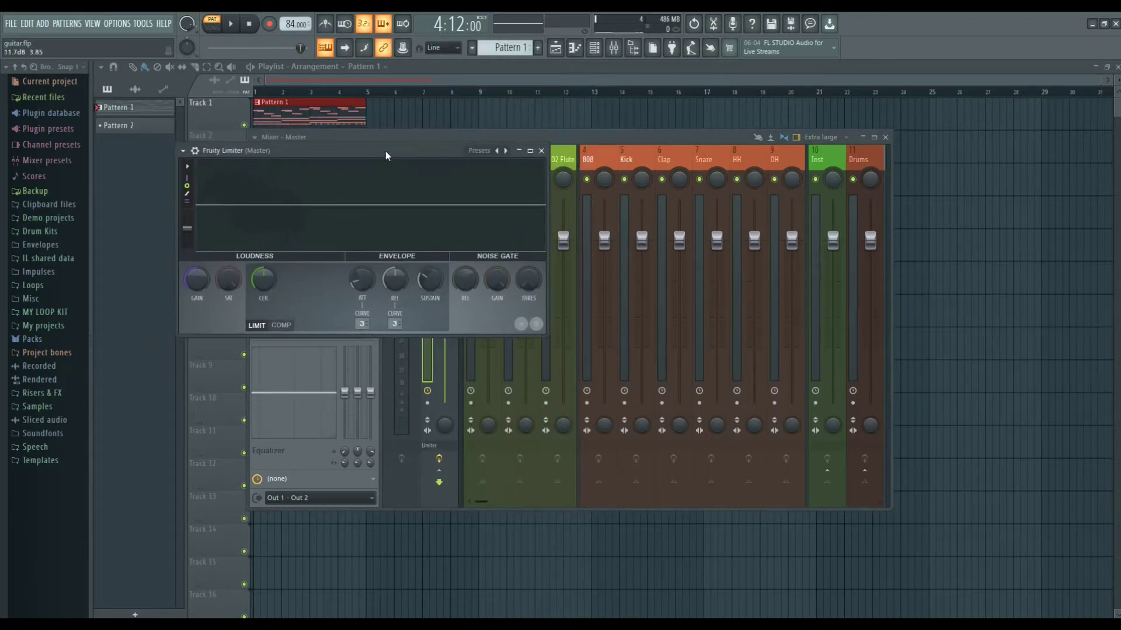
Step: Turn the limiter's attack and sustain to minimum and its release to 0.00 ms while auditioning the pattern
key(space)
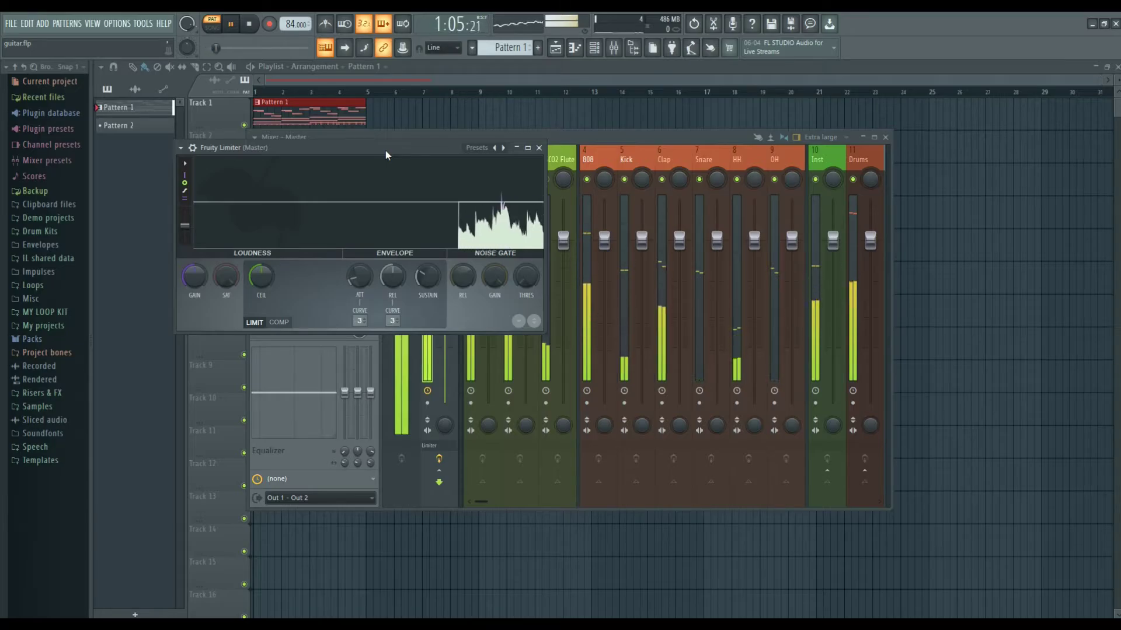
key(space)
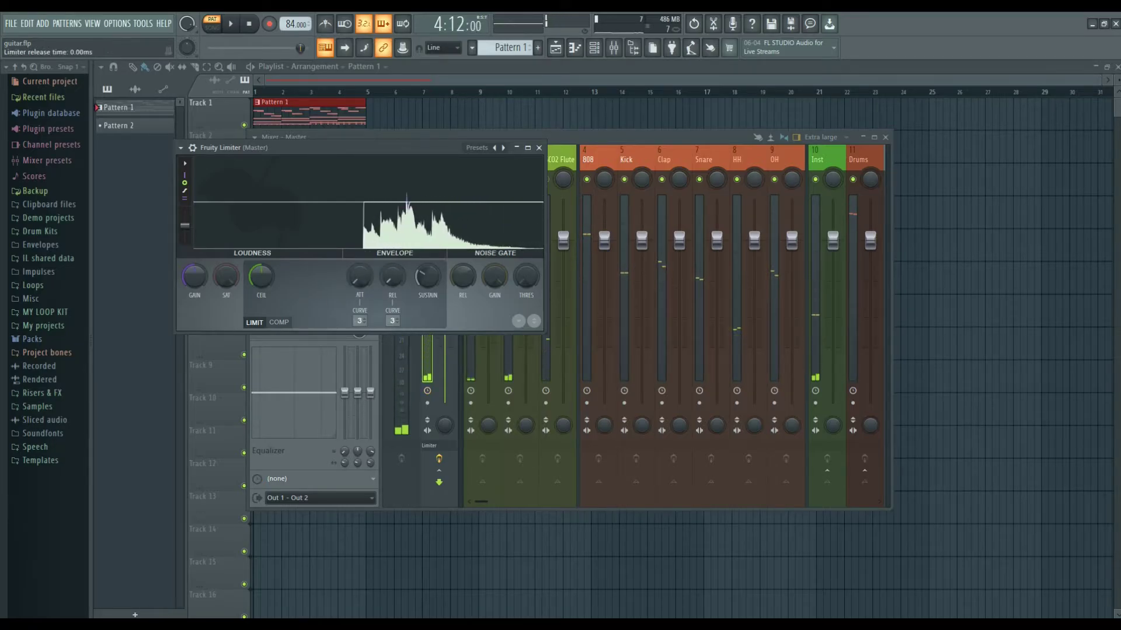
key(space)
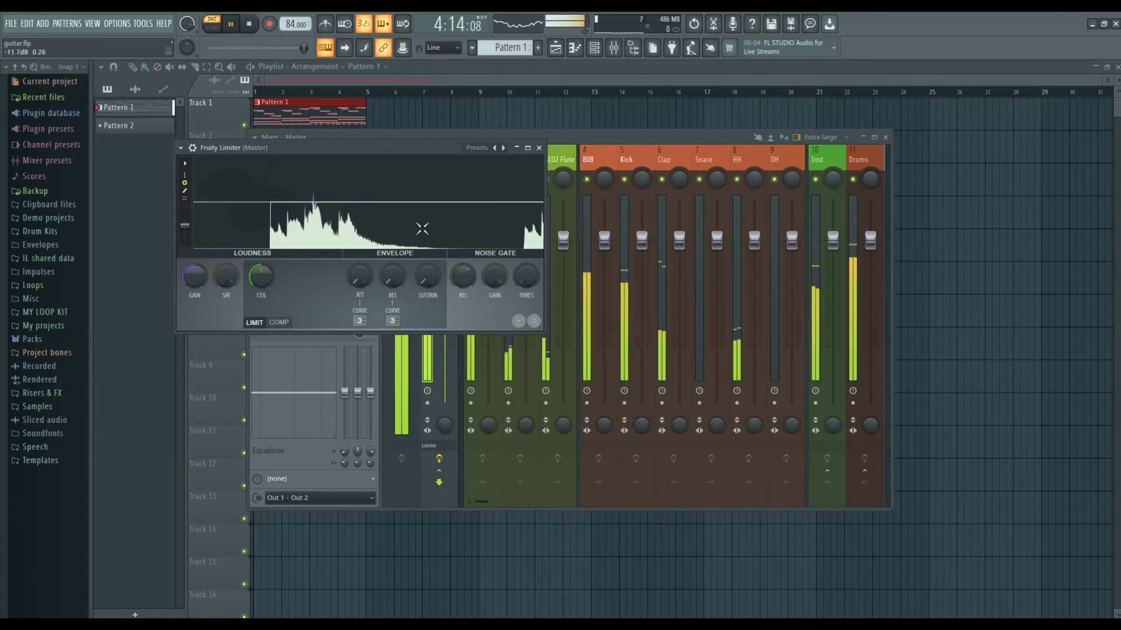
key(space)
Step: Set the limiter's ceiling to -1.0 dB, audition the pattern, and close the Fruity Limiter window
drag(309, 147, 611, 105)
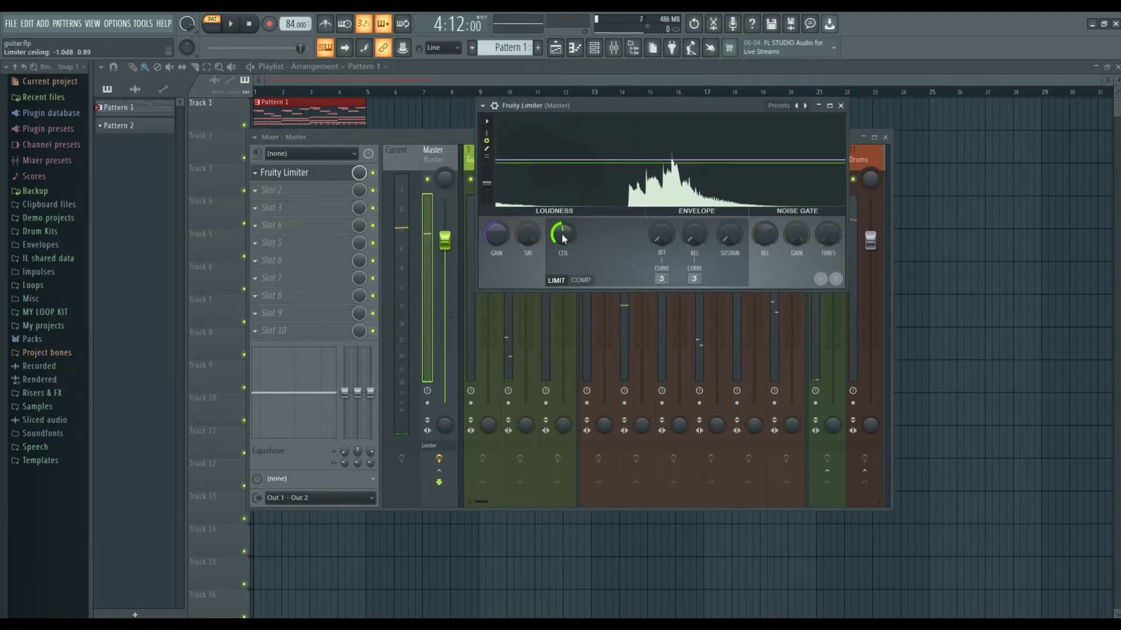
key(space)
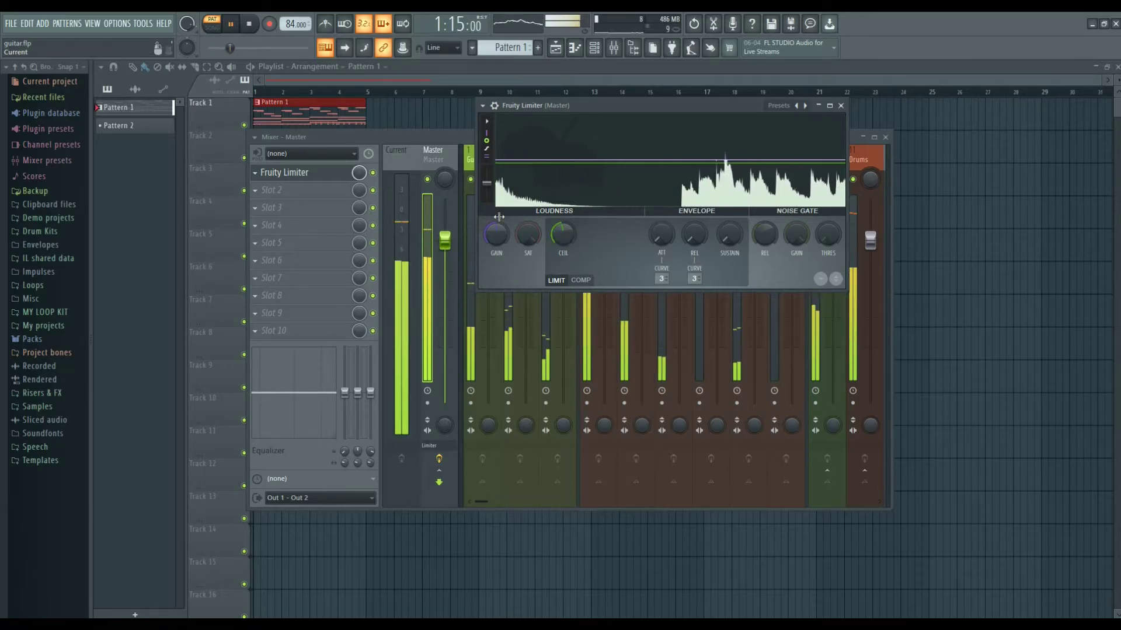
drag(744, 111, 654, 211)
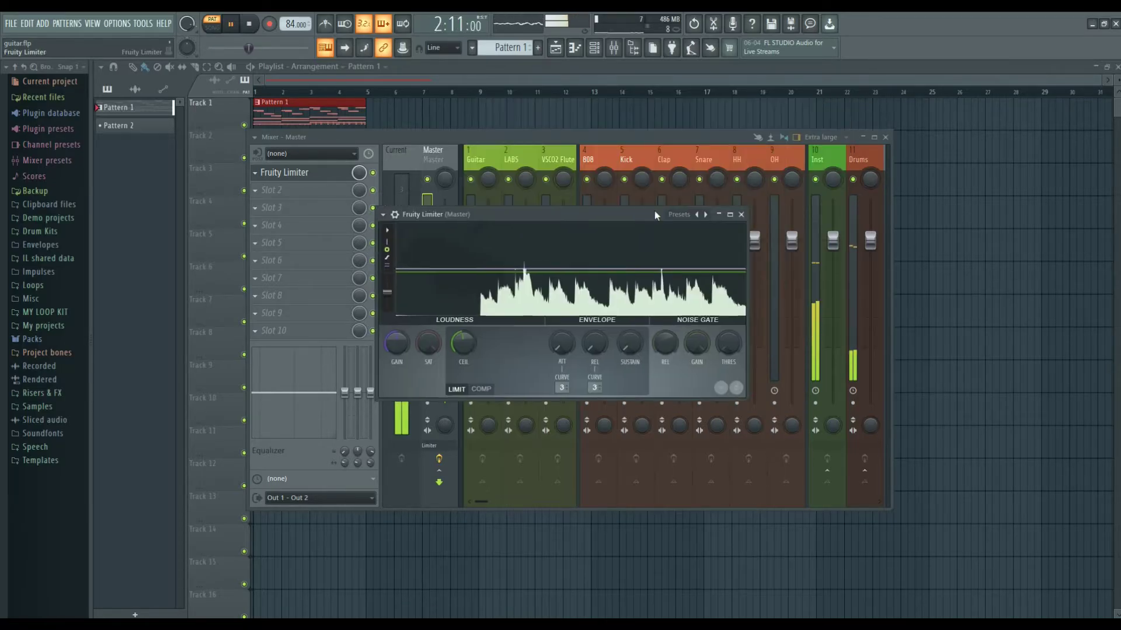
click(747, 210)
key(space)
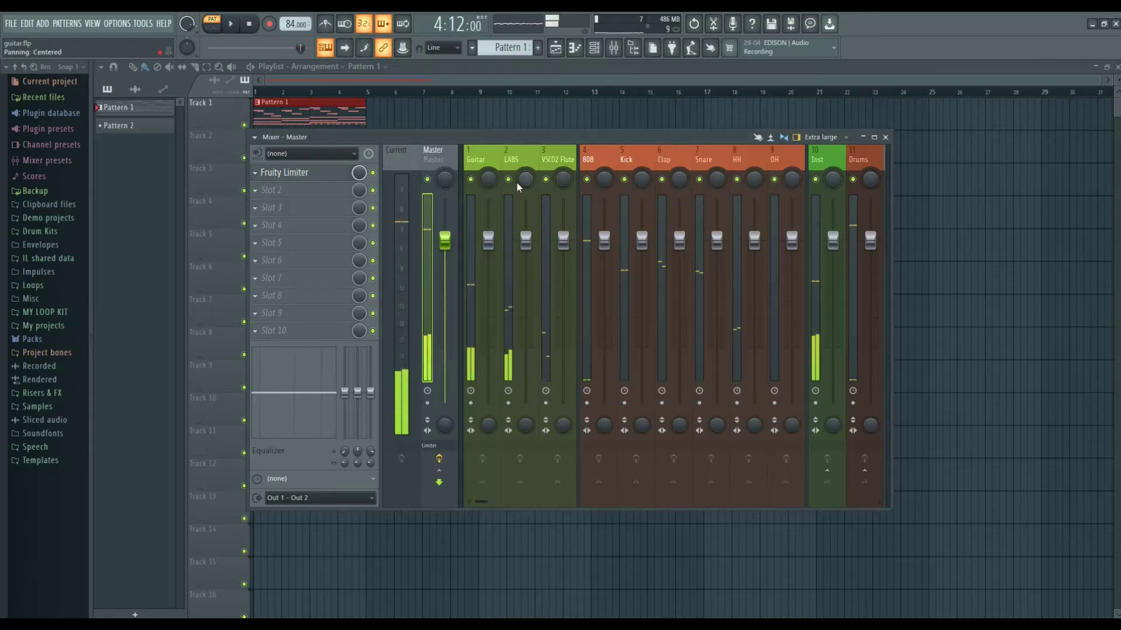
Step: Select the Guitar mixer track, look over the channel rack, and play the pattern to watch the track levels
click(484, 164)
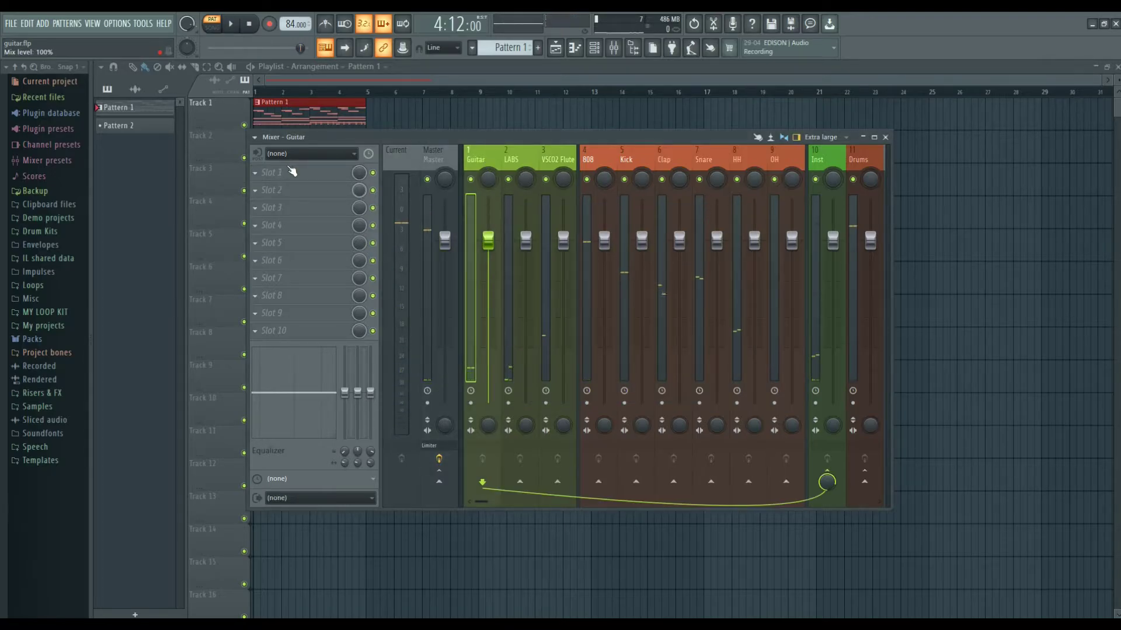
key(F6)
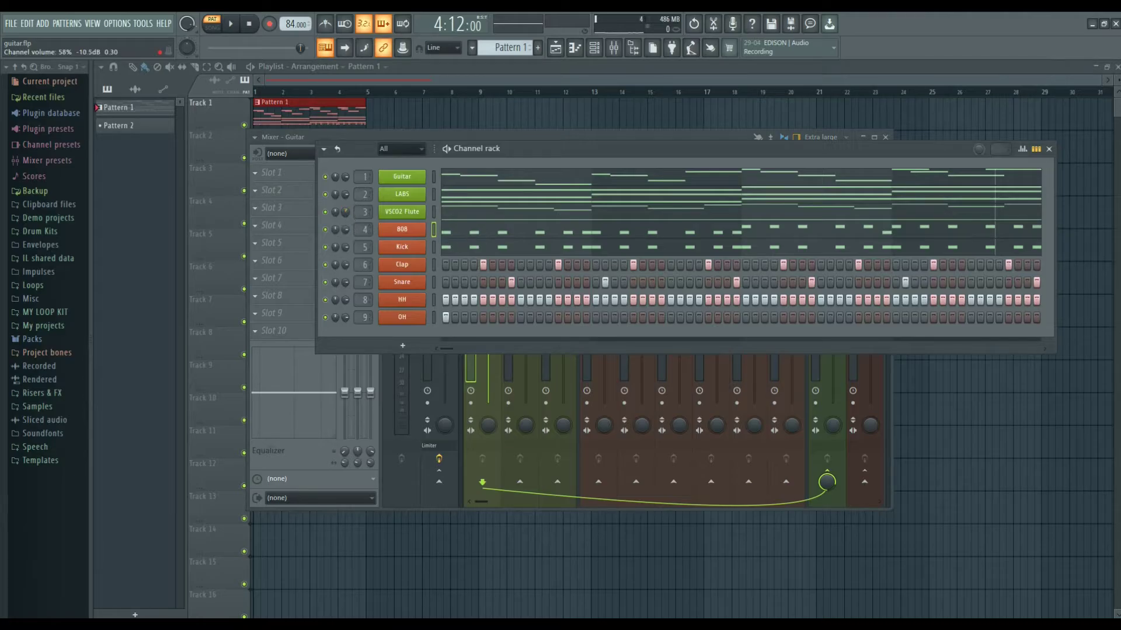
click(1049, 148)
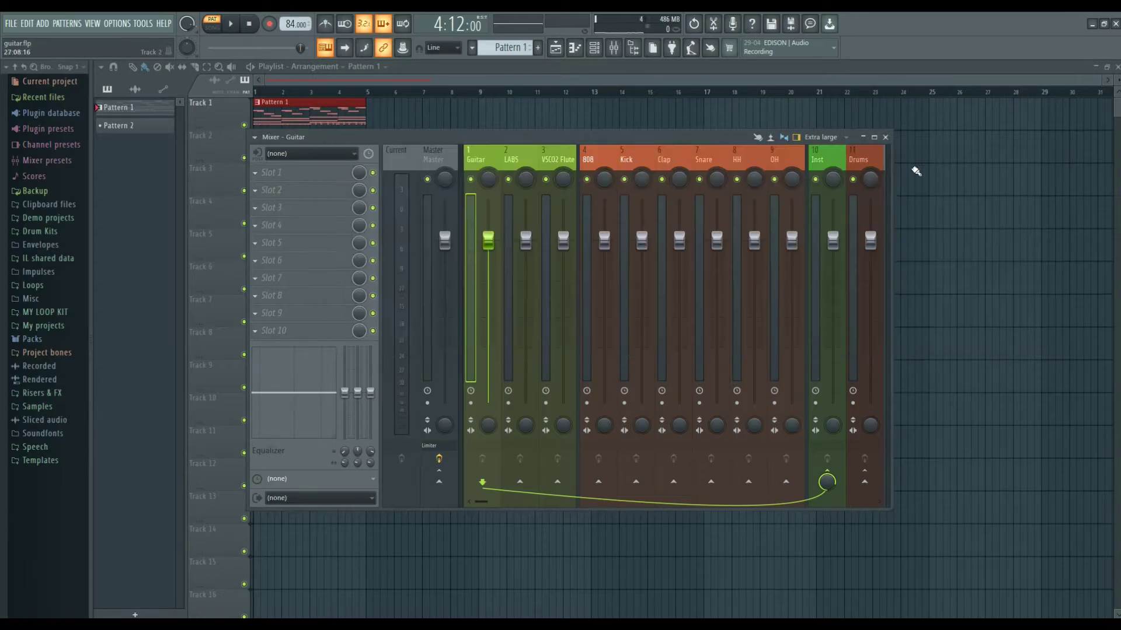
key(space)
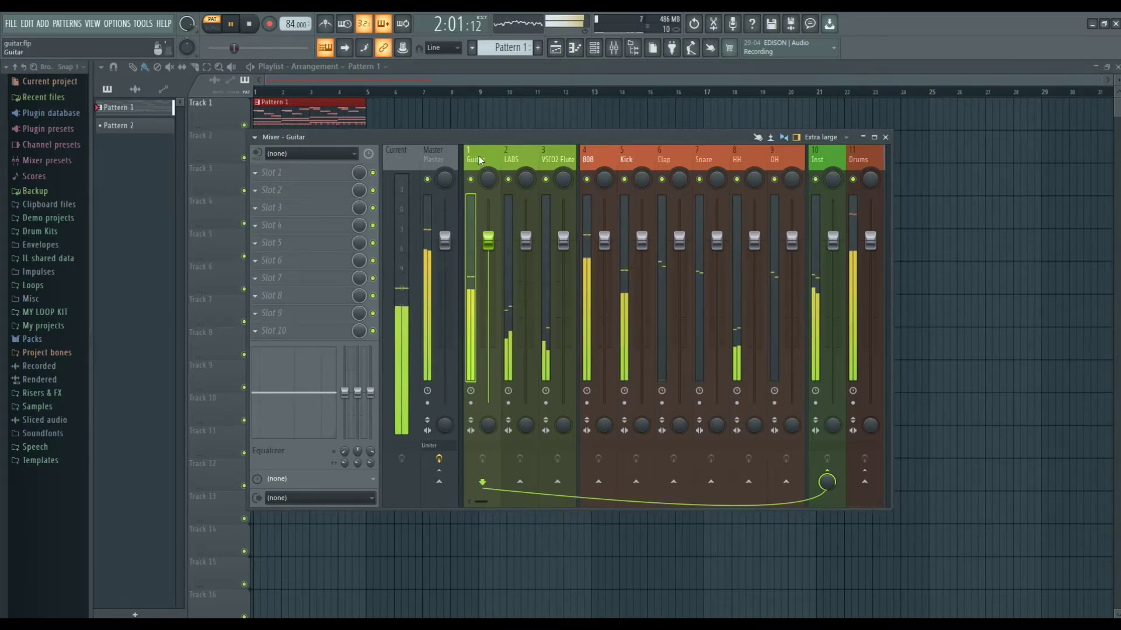
Step: Insert Fruity Convolver in the Guitar track's first effect slot and set its wet level to about -23.5 dB while auditioning the pattern
click(271, 175)
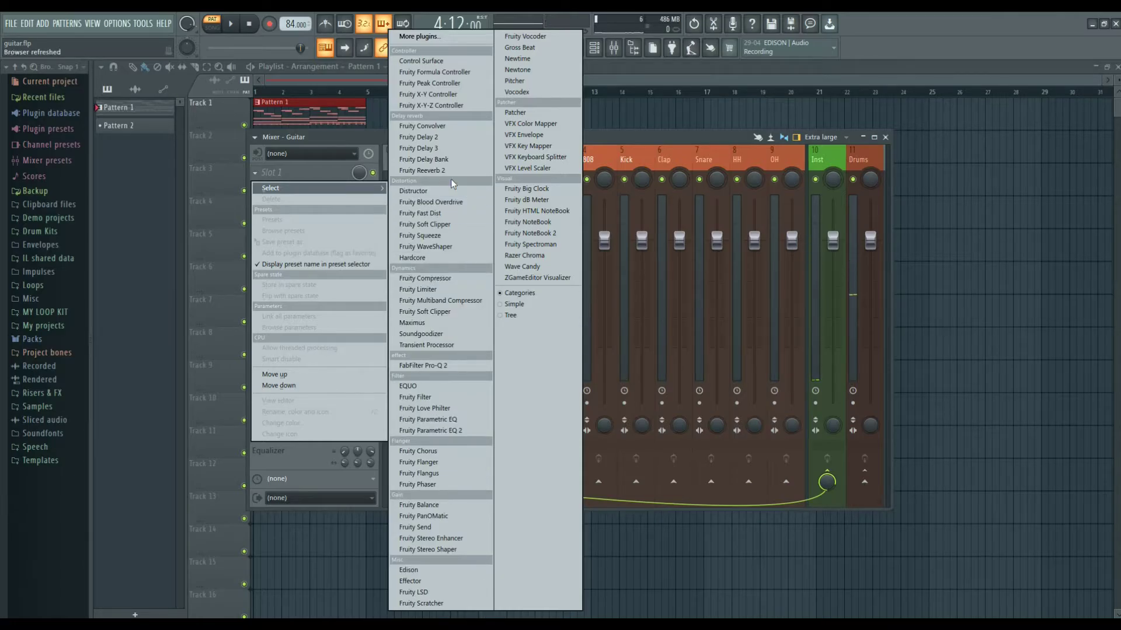
click(423, 127)
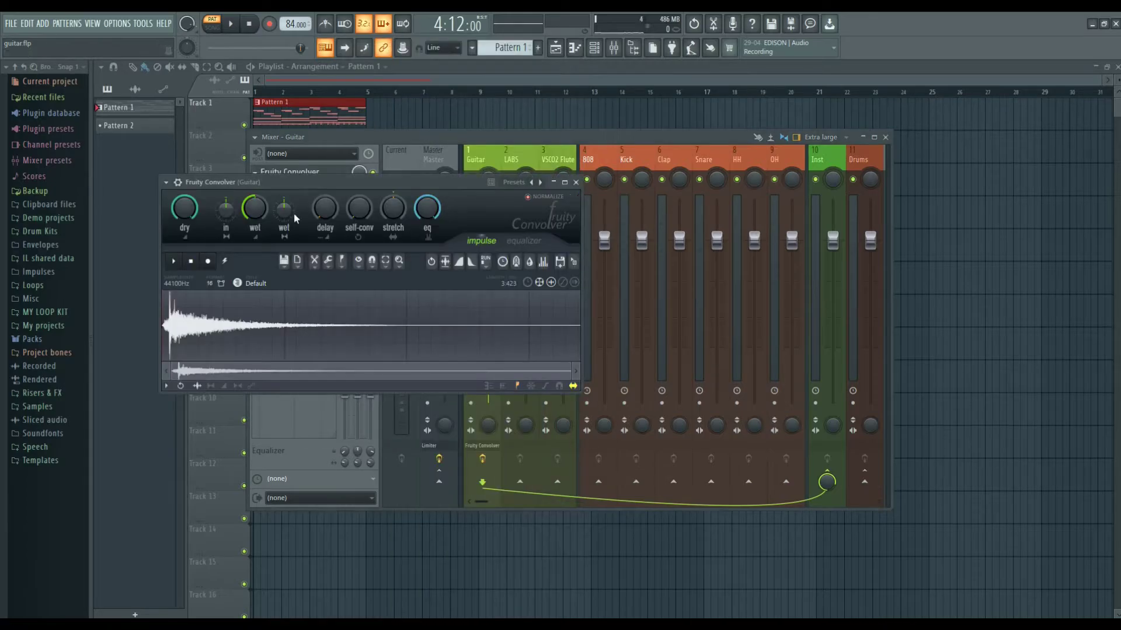
key(space)
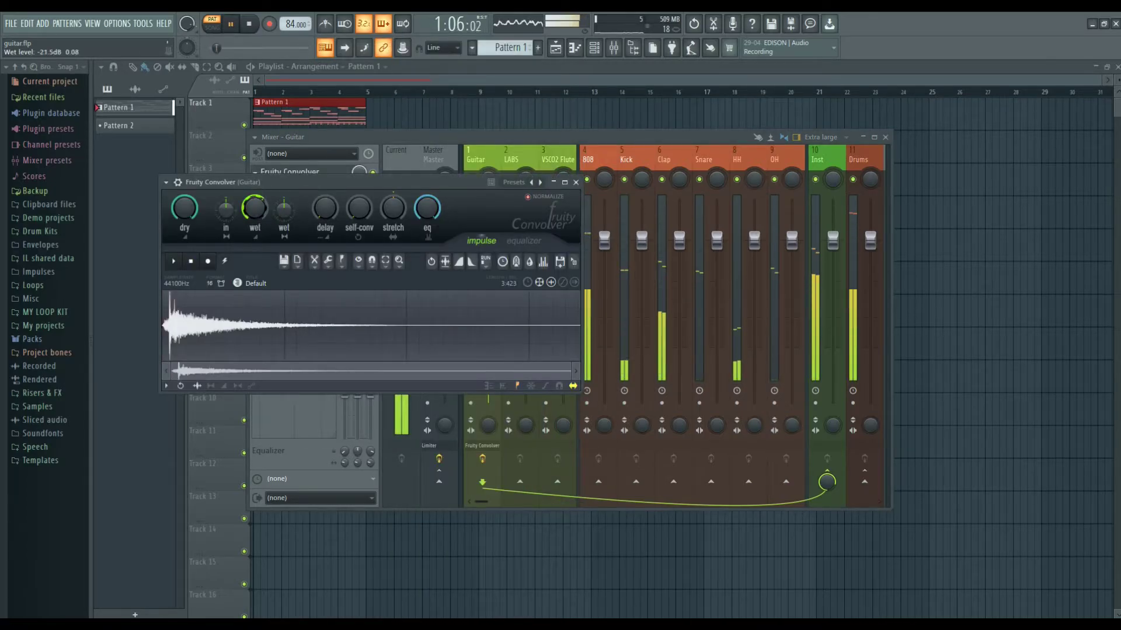
drag(254, 208, 254, 209)
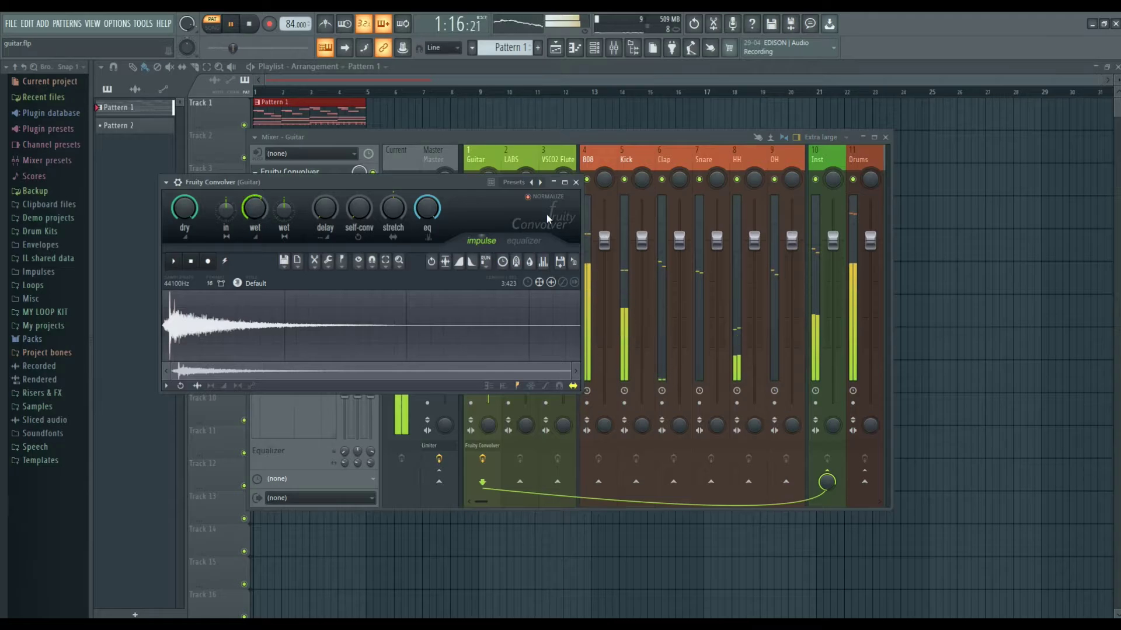
click(576, 183)
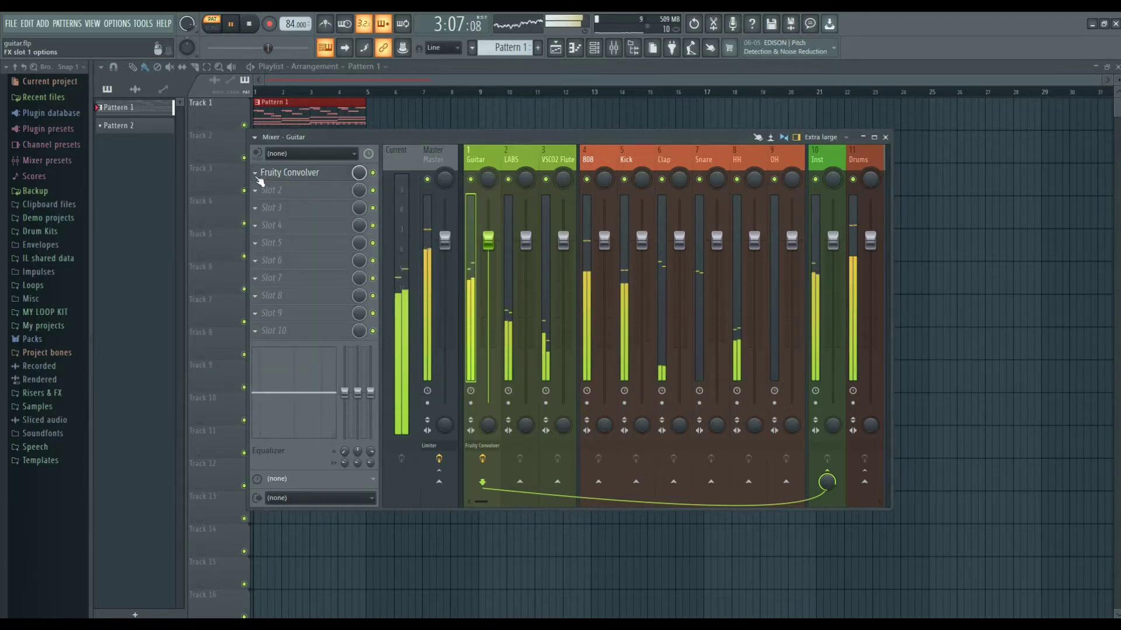
Step: Reopen the Guitar track's Fruity Convolver to check its settings, and stop playback
click(281, 173)
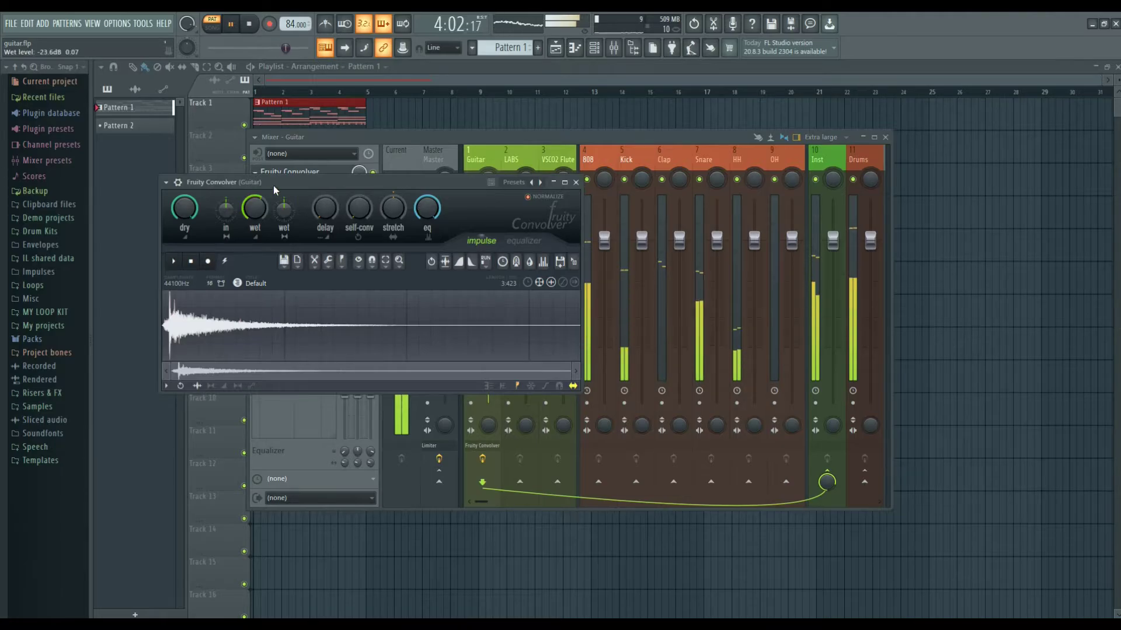
click(577, 182)
key(space)
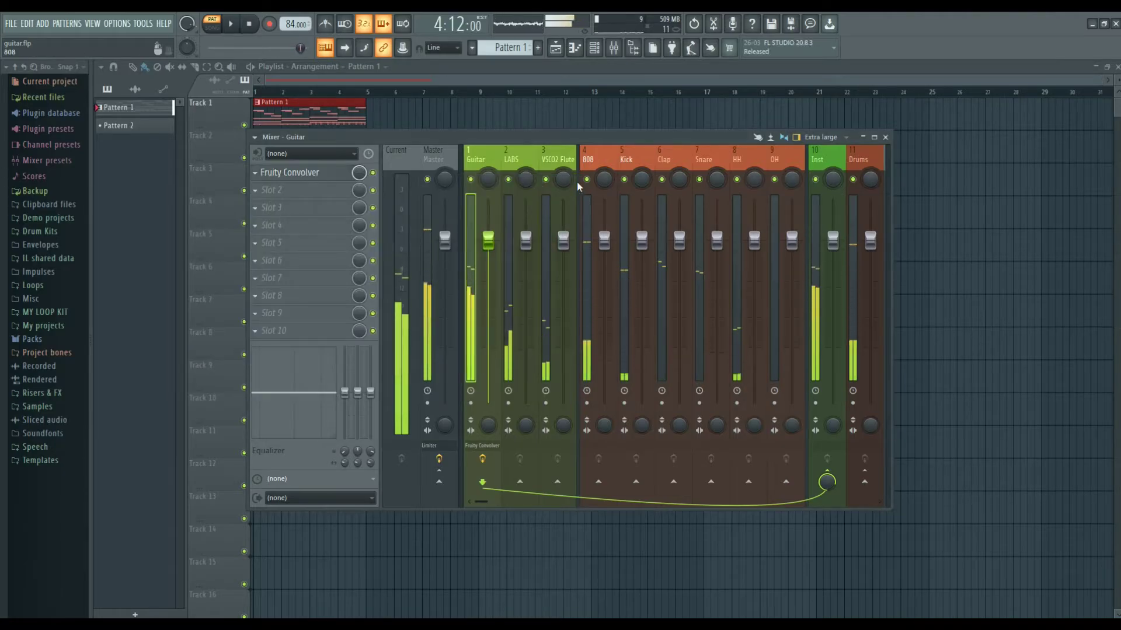
click(484, 447)
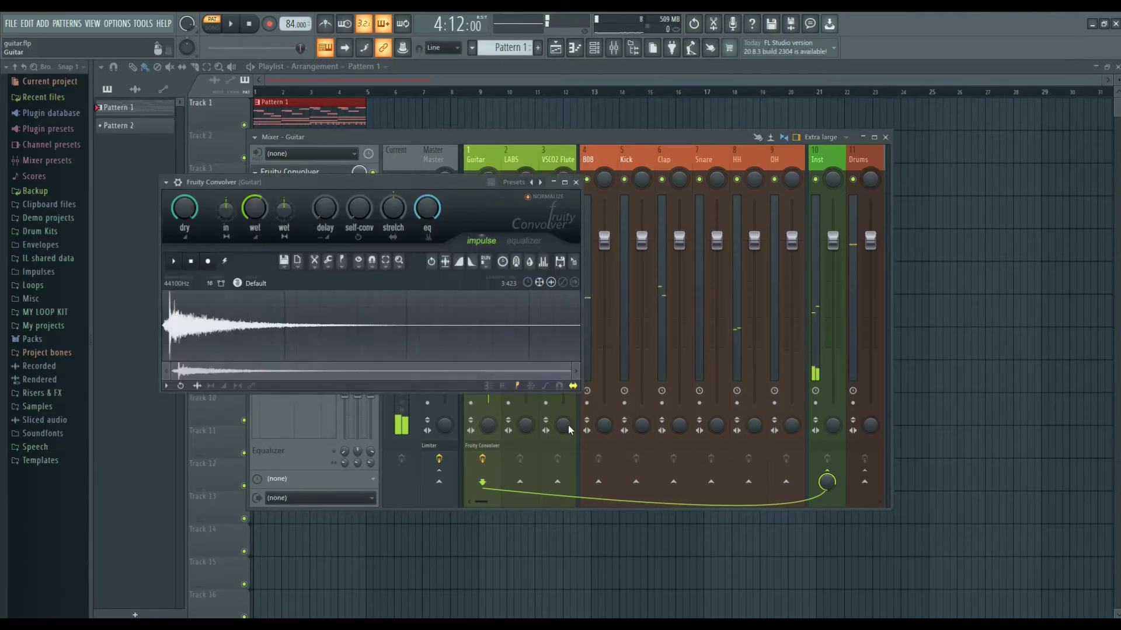
click(576, 182)
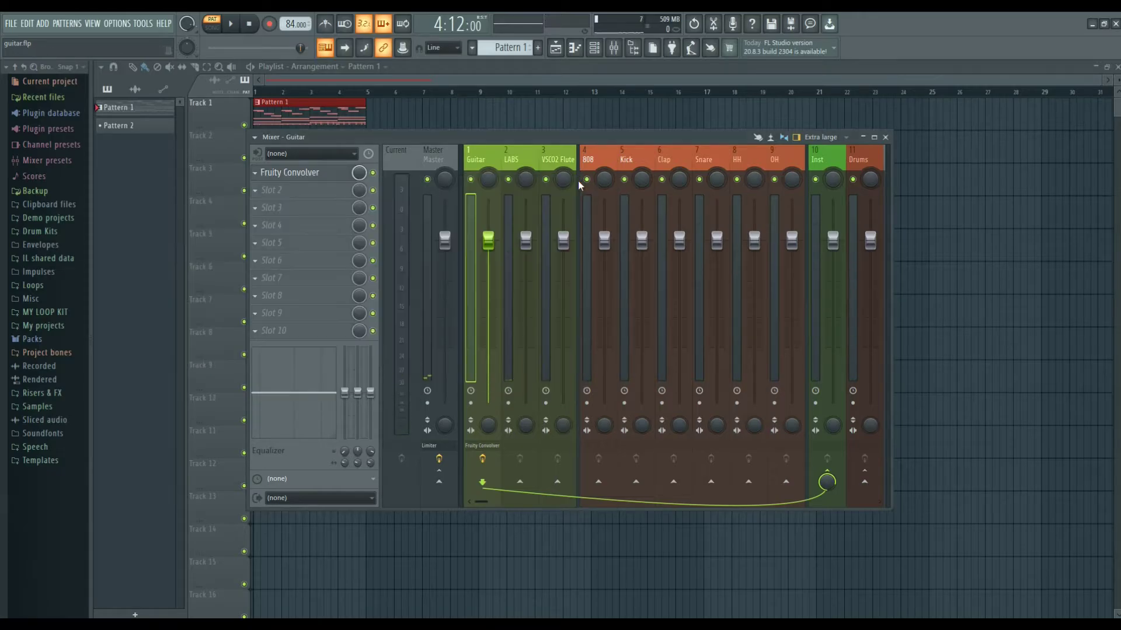
click(815, 166)
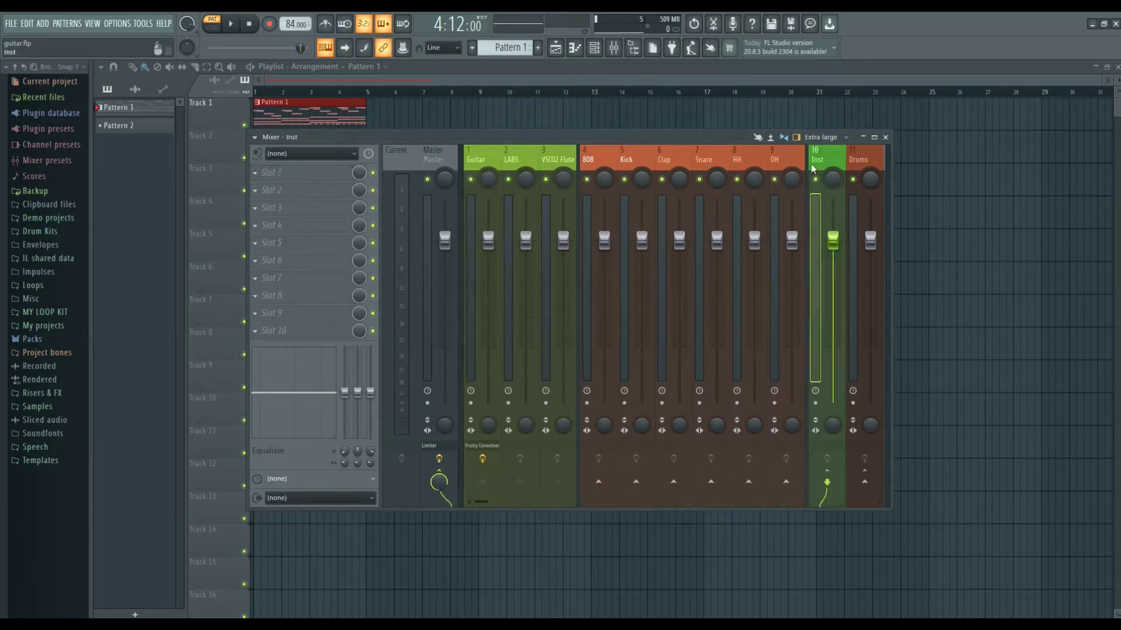
click(294, 175)
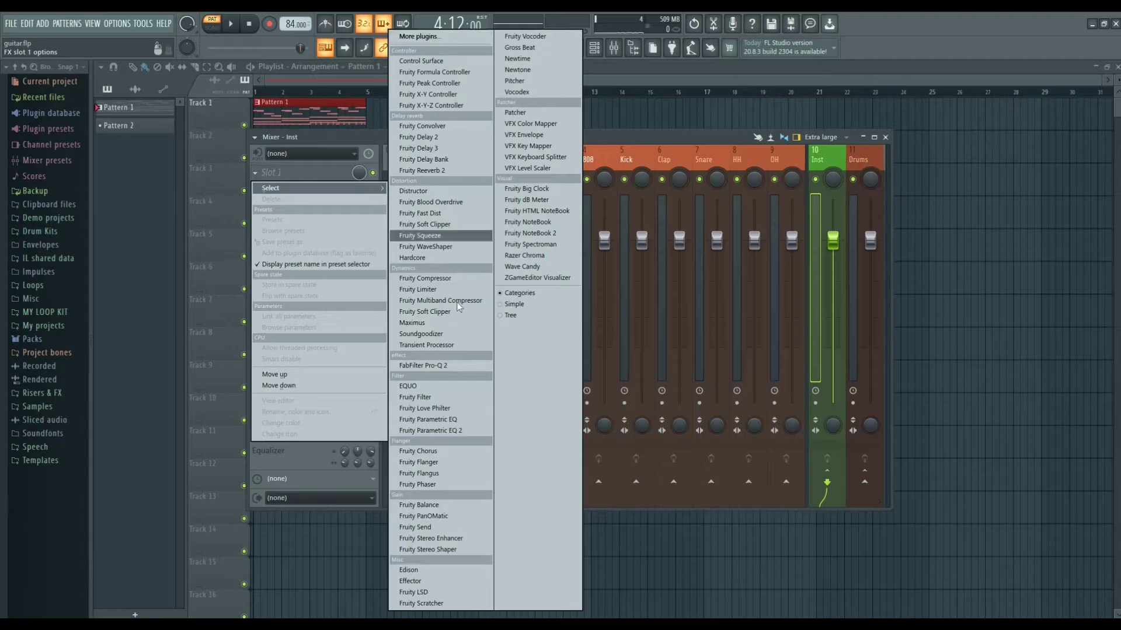
click(675, 132)
click(517, 156)
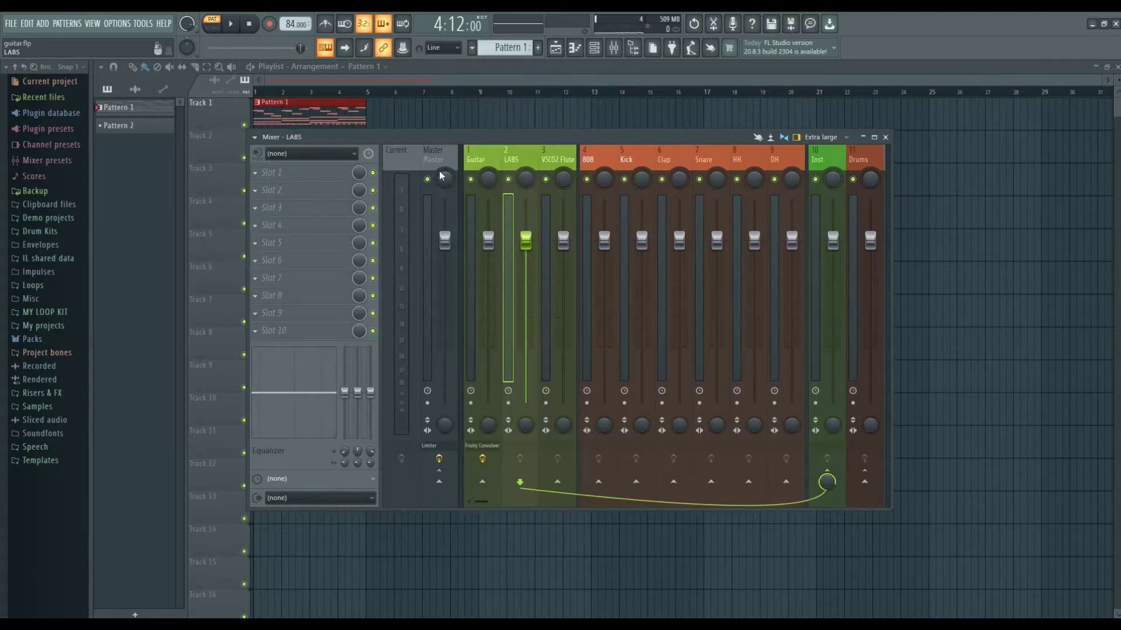
click(482, 158)
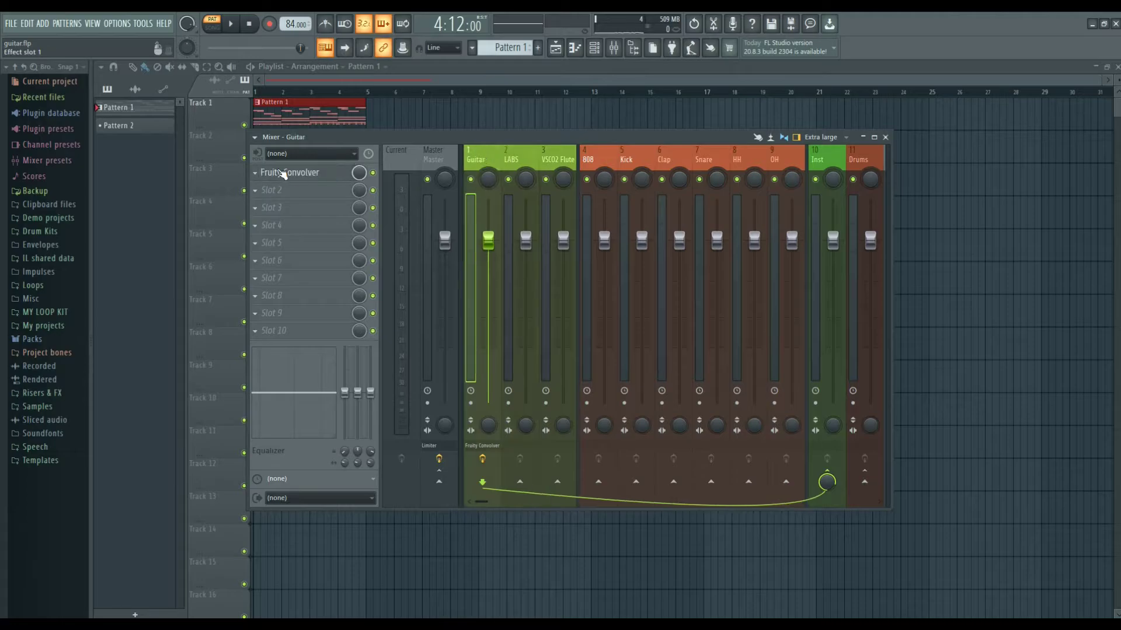
click(266, 175)
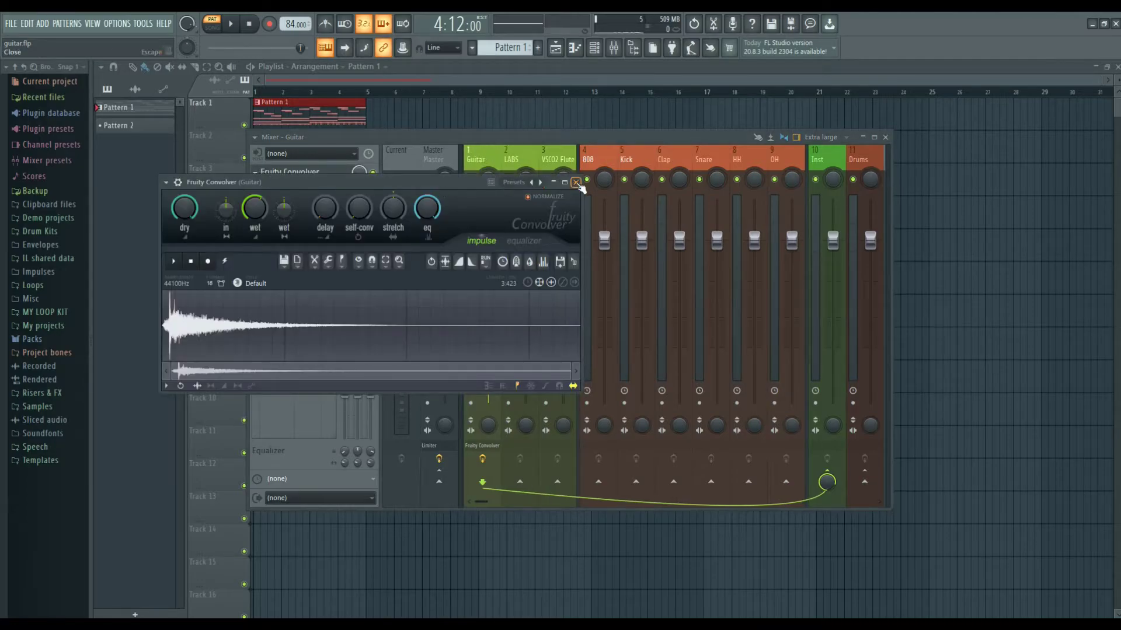
click(576, 182)
right_click(309, 169)
click(414, 140)
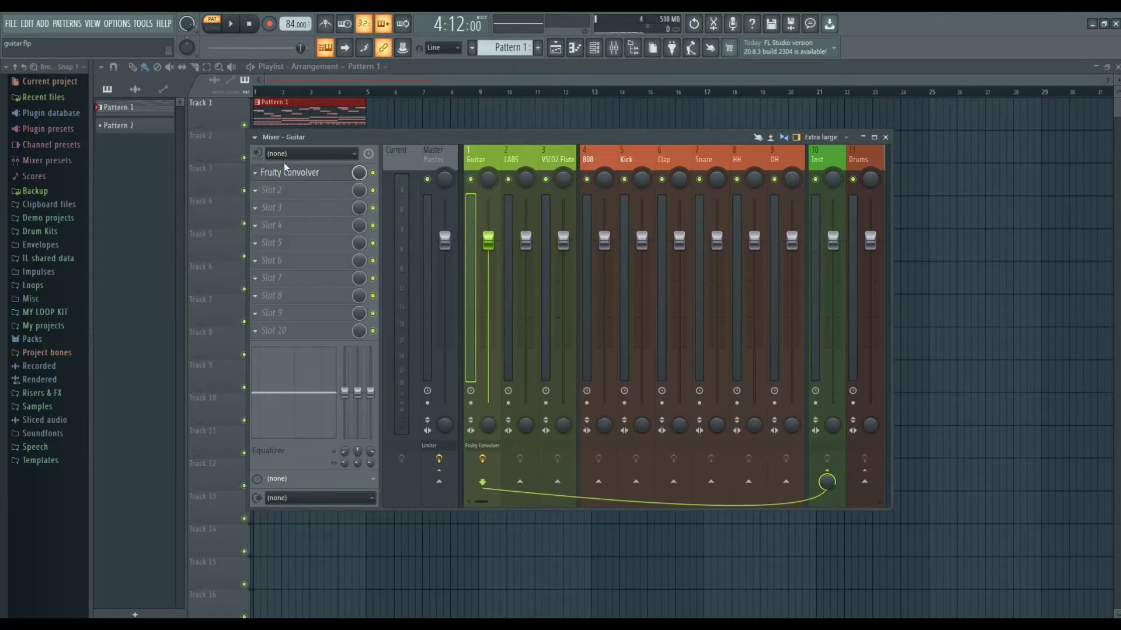
Step: Copy the Guitar track's Fruity Convolver with its settings to the Inst bus
click(255, 173)
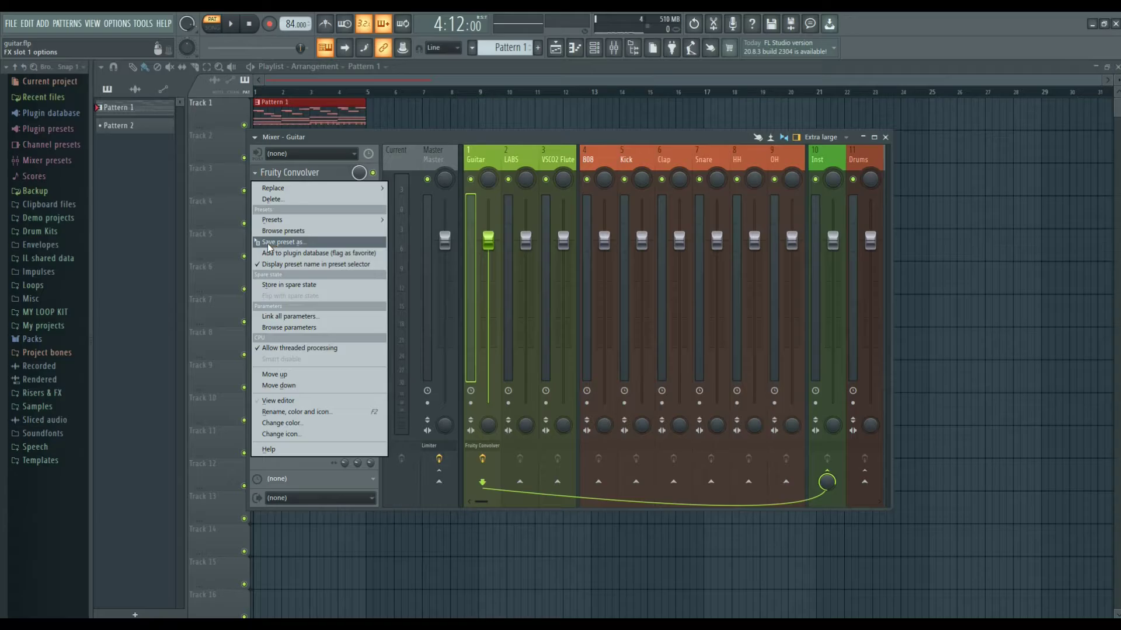
drag(266, 247, 539, 228)
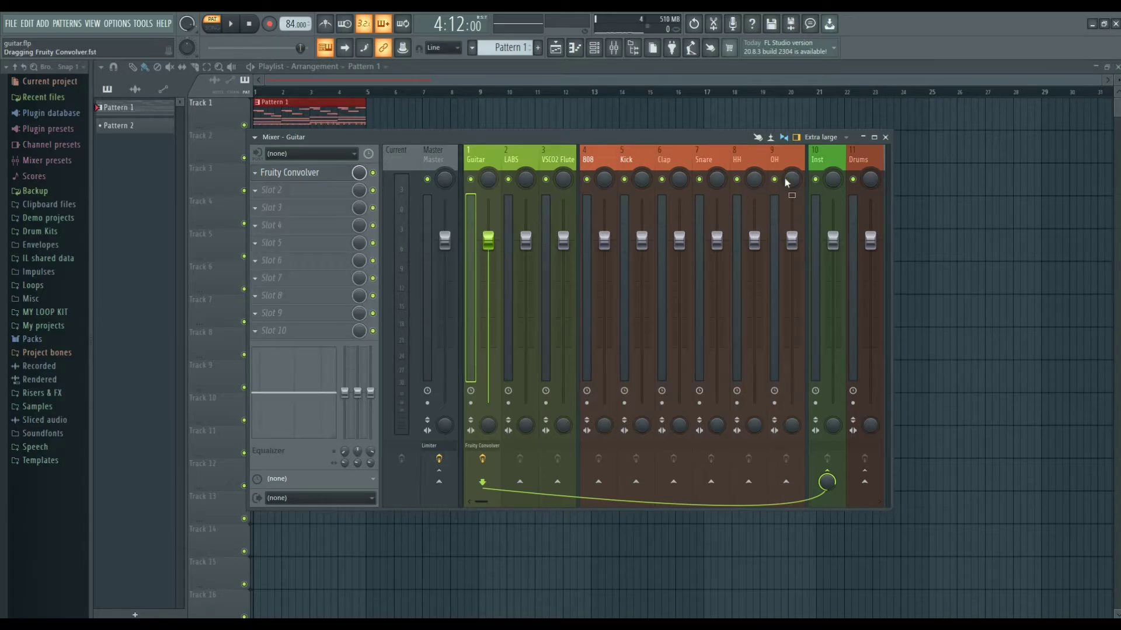
drag(824, 157, 824, 156)
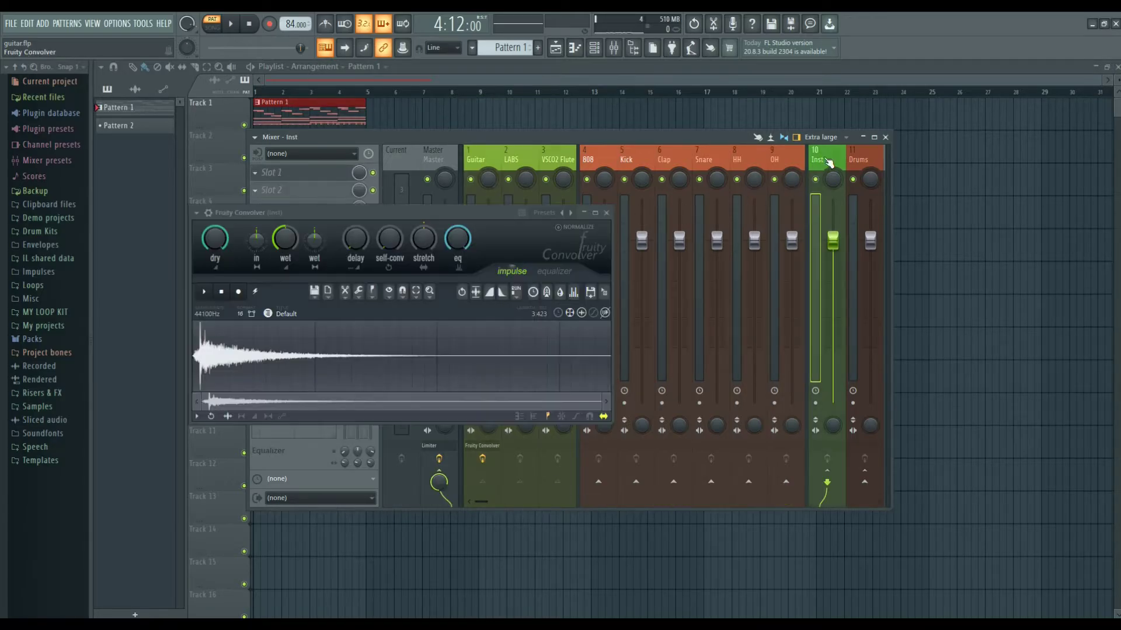
Step: Audition the pattern with the Inst bus reverb, and lower the Inst fader to -4.3 dB
key(space)
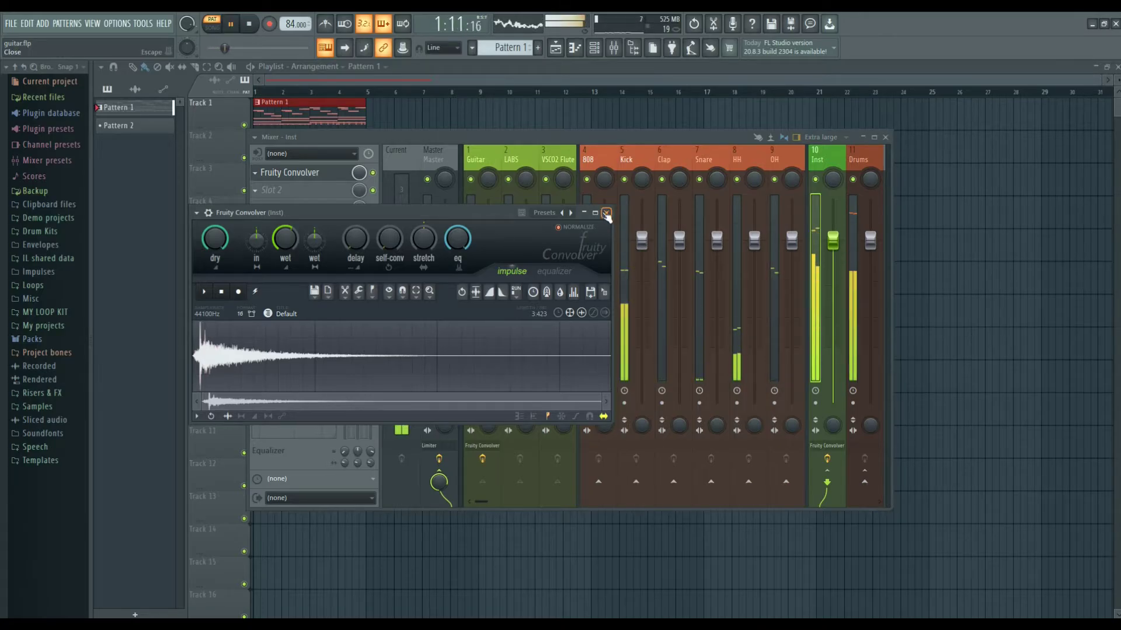
click(606, 213)
drag(833, 241, 833, 271)
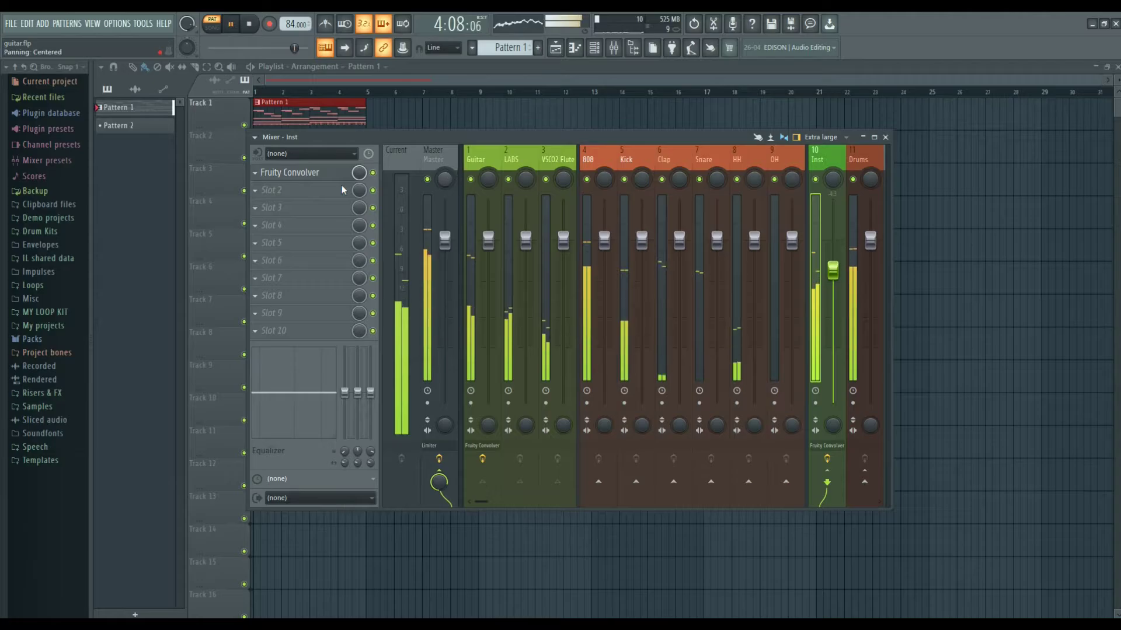
Step: Disable and delete the Fruity Convolver on the Guitar track, then select the Inst bus to check its effect
click(492, 172)
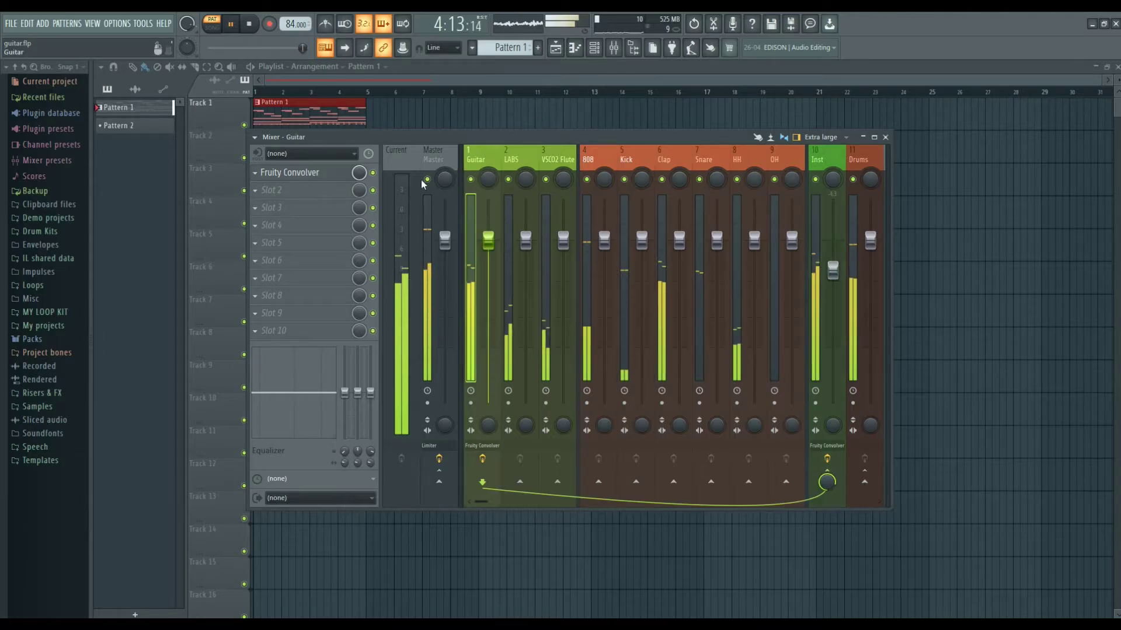
click(373, 174)
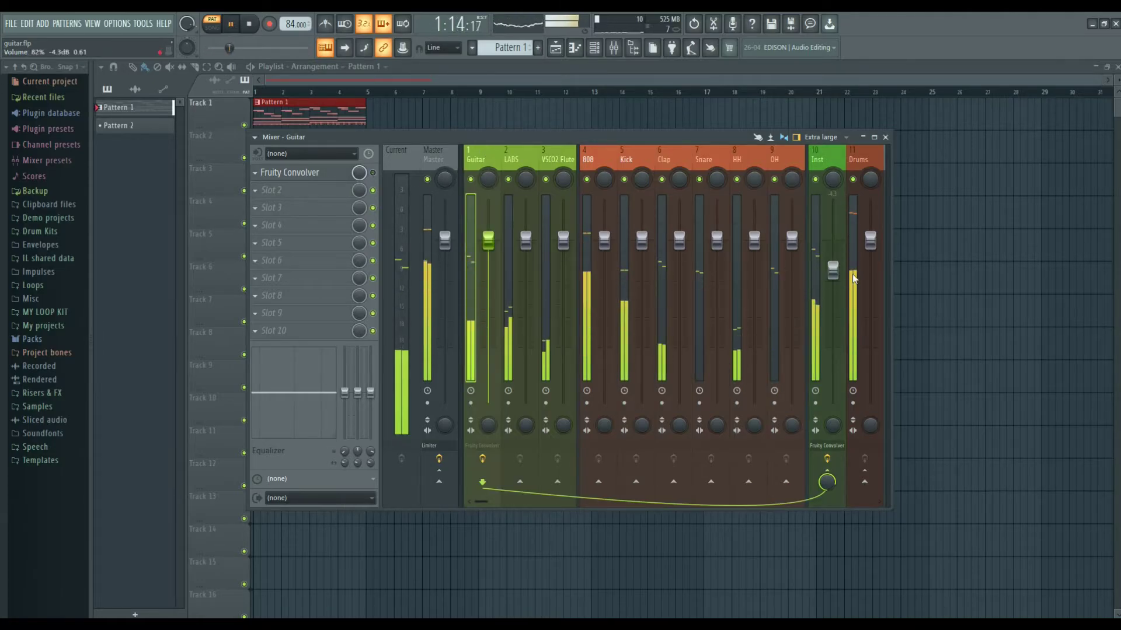
click(255, 173)
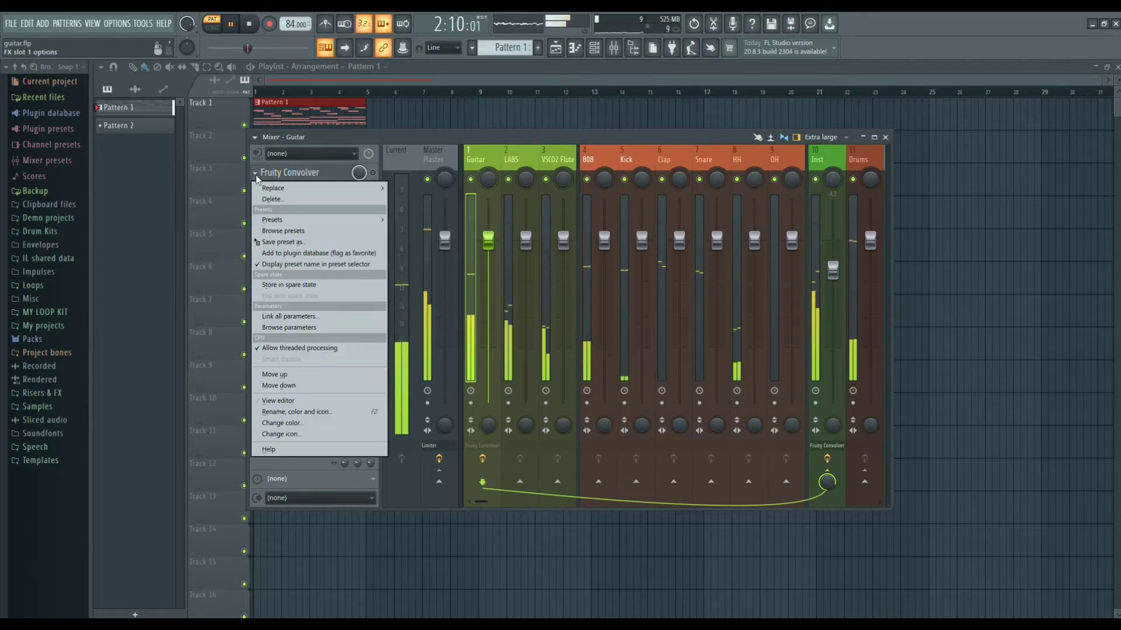
click(322, 202)
click(617, 358)
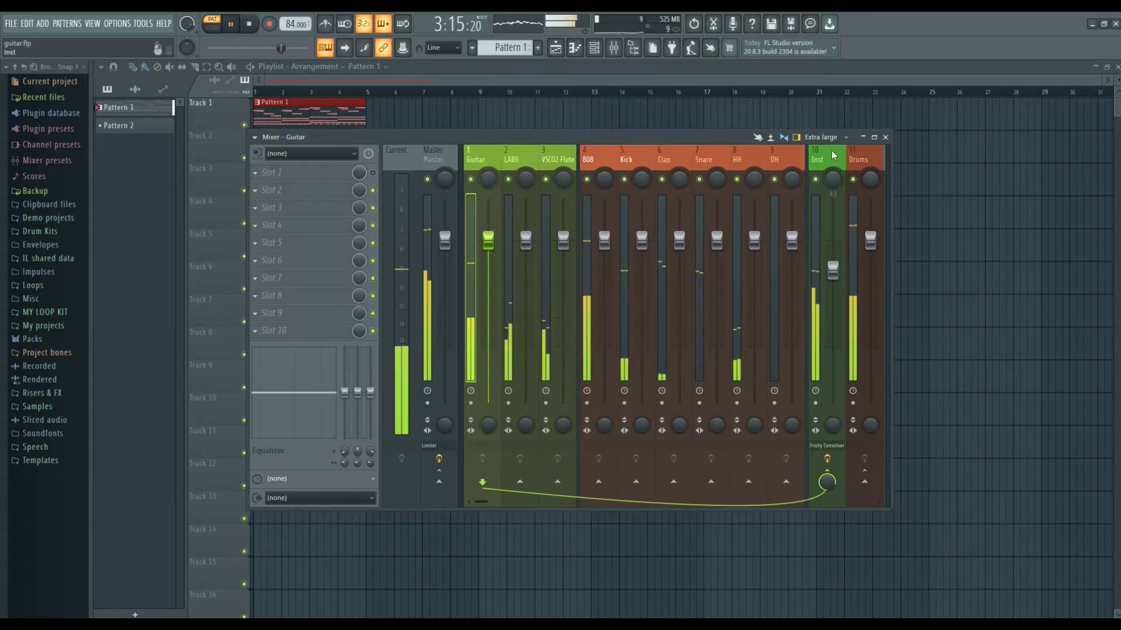
click(833, 155)
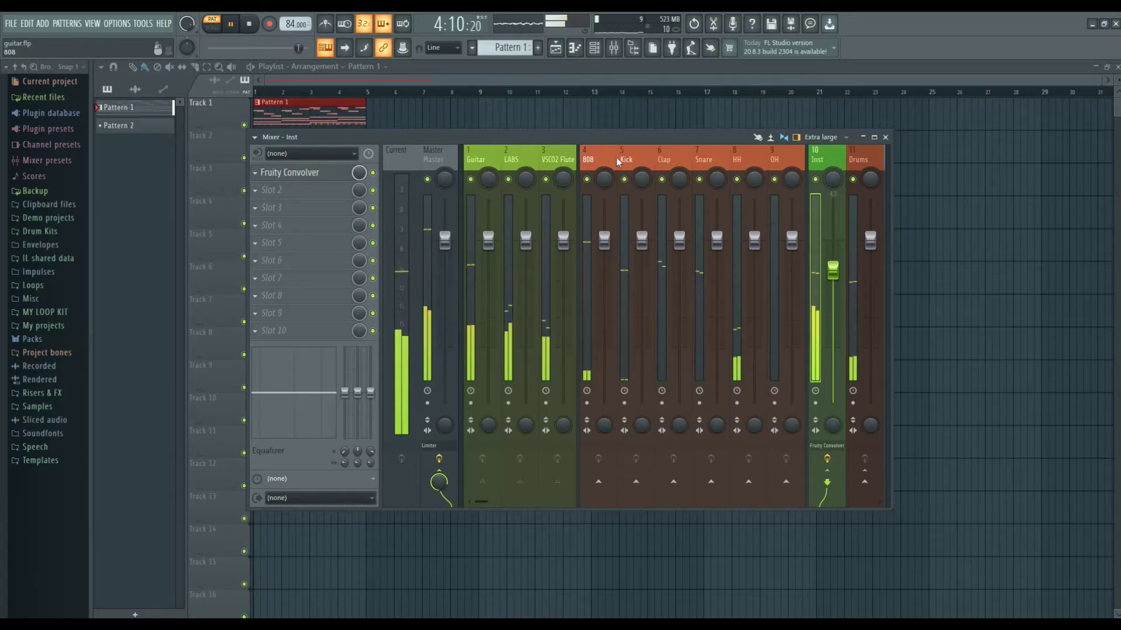
Step: Stop playback and insert Fruity Soft Clipper in the 808 track's first effect slot
key(space)
click(595, 154)
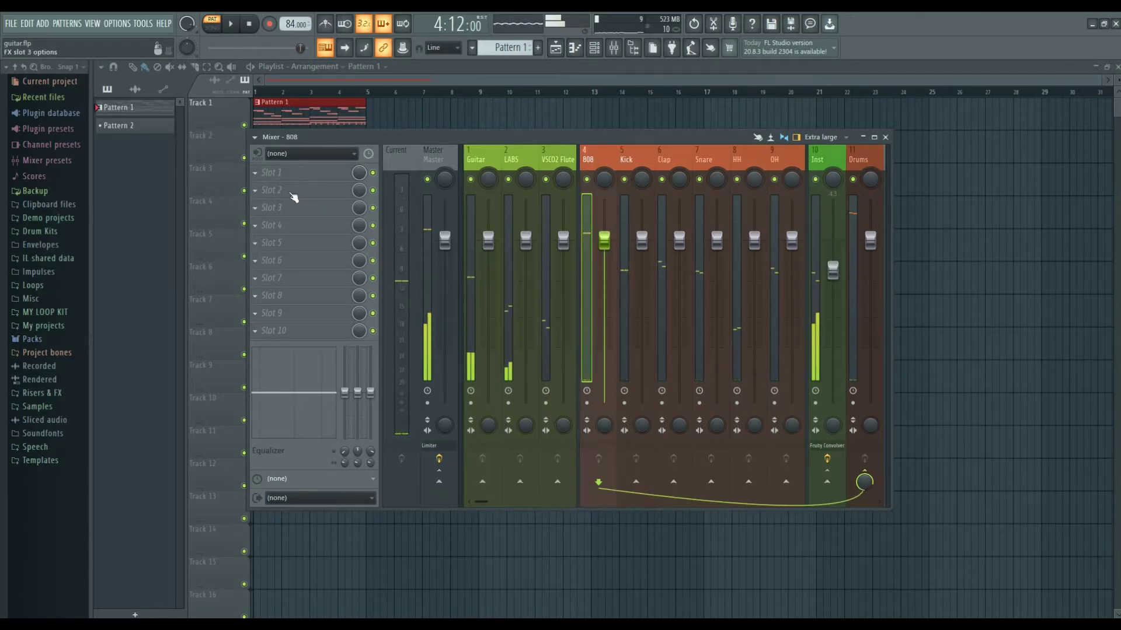
click(272, 173)
mouse_move(281, 187)
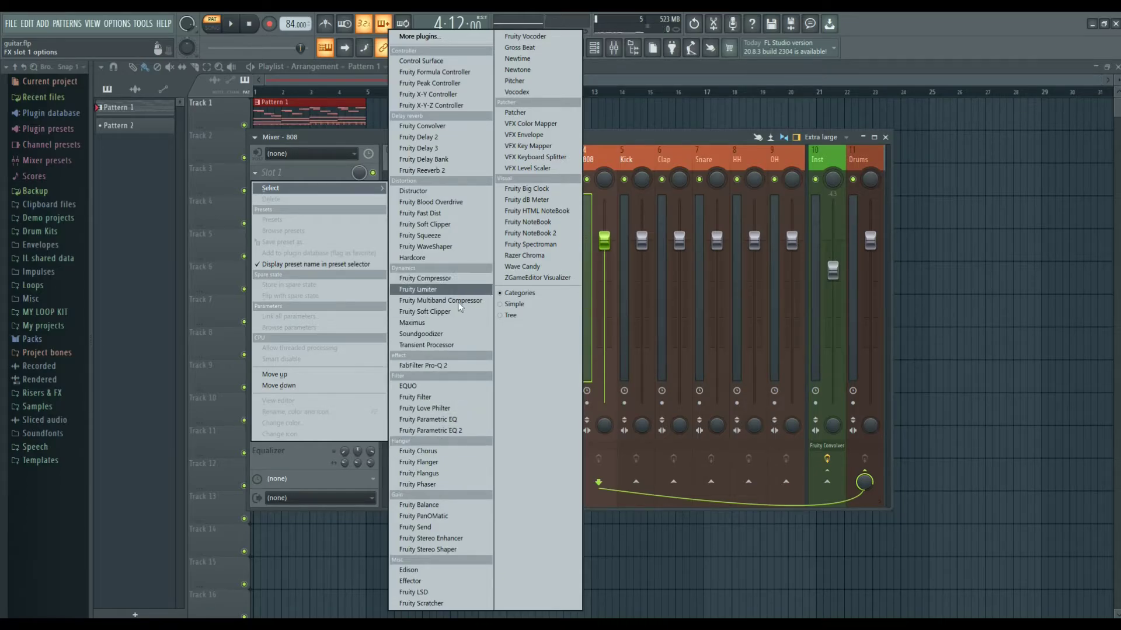
click(440, 224)
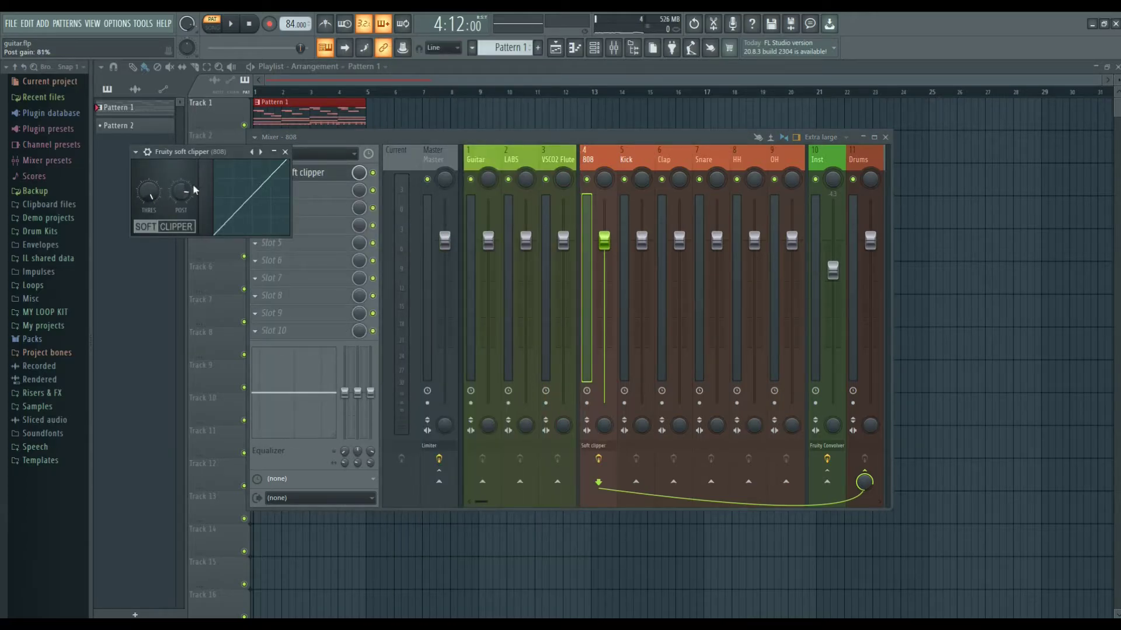
click(285, 152)
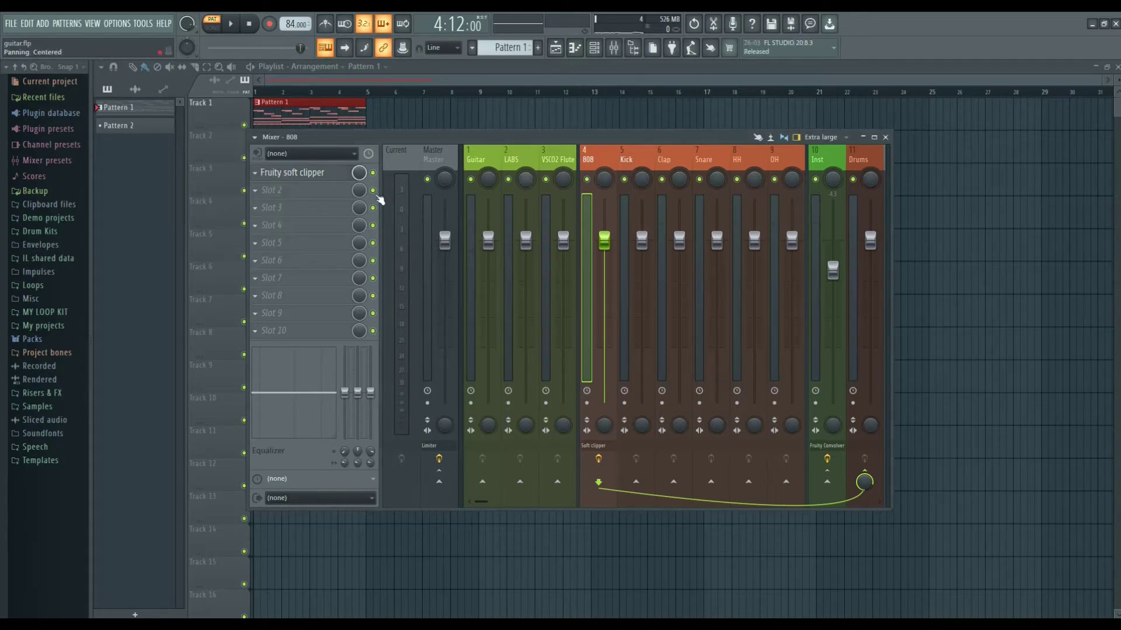
Step: Copy the 808 track's Fruity Soft Clipper to the Kick track and close its window
click(256, 173)
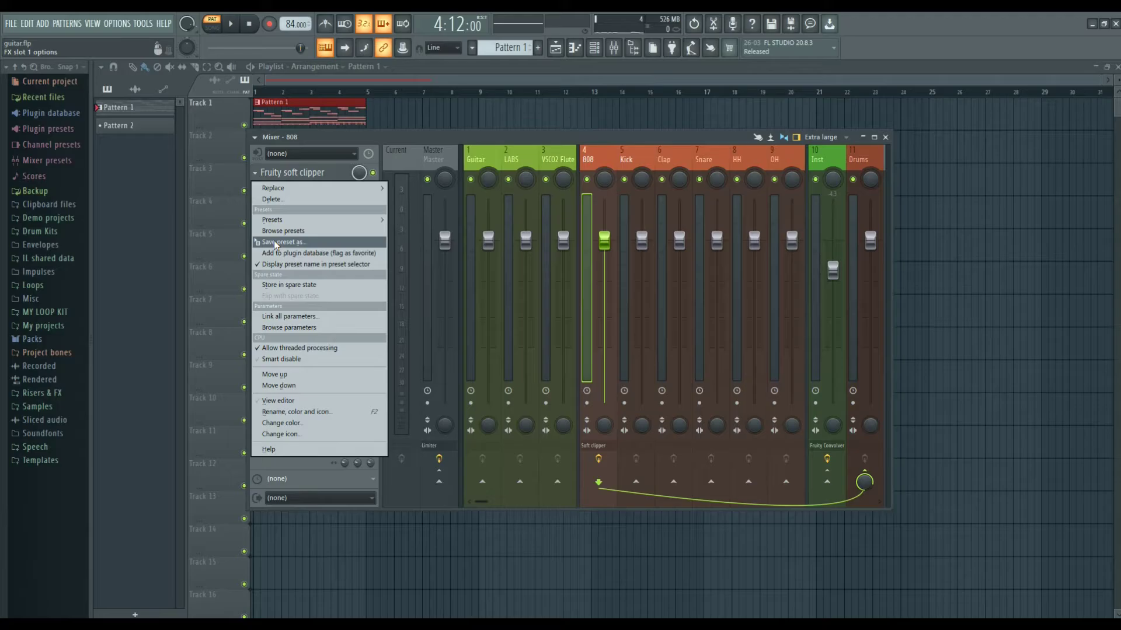
drag(275, 244, 604, 204)
drag(638, 160, 639, 161)
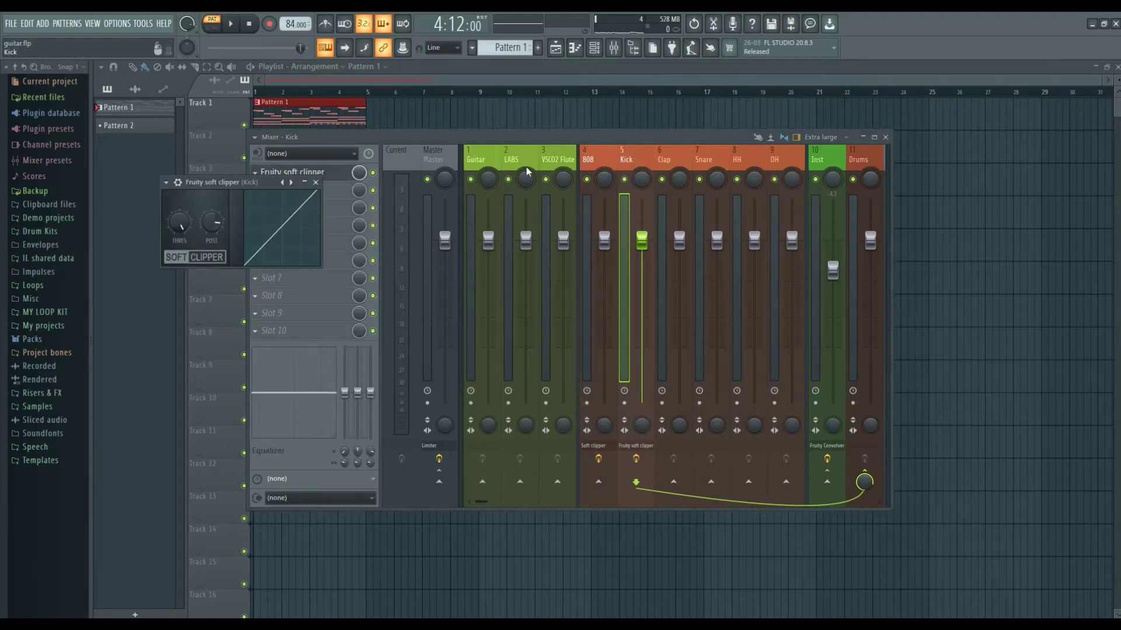
click(315, 182)
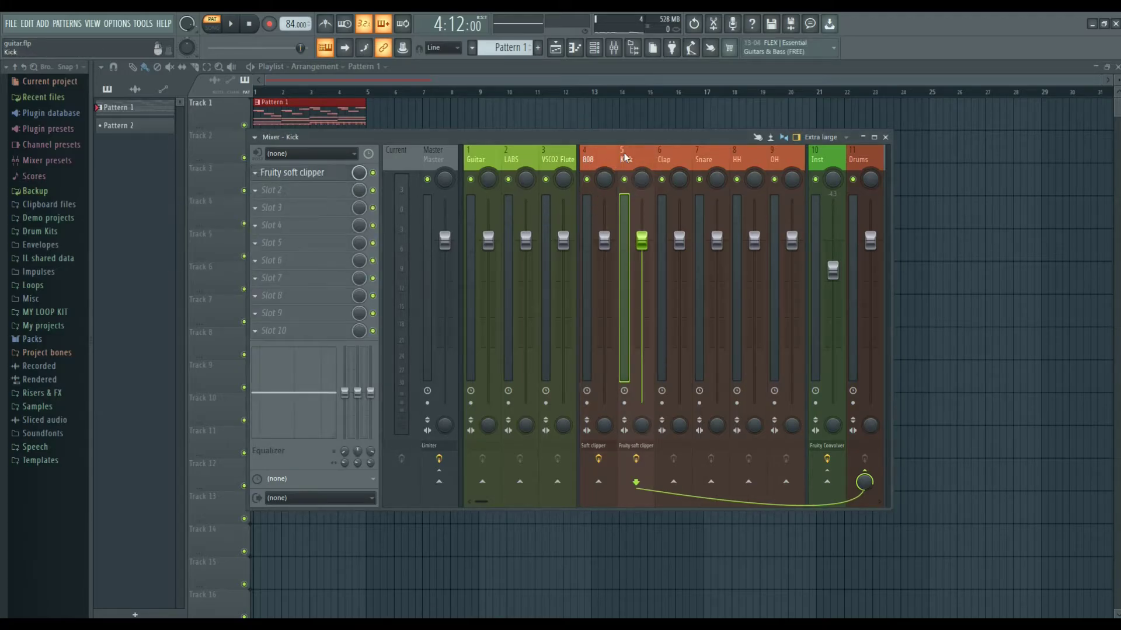
Step: Insert Fruity Fast Dist in the 808 track's second effect slot, reduce its mix level, and audition the pattern
click(589, 156)
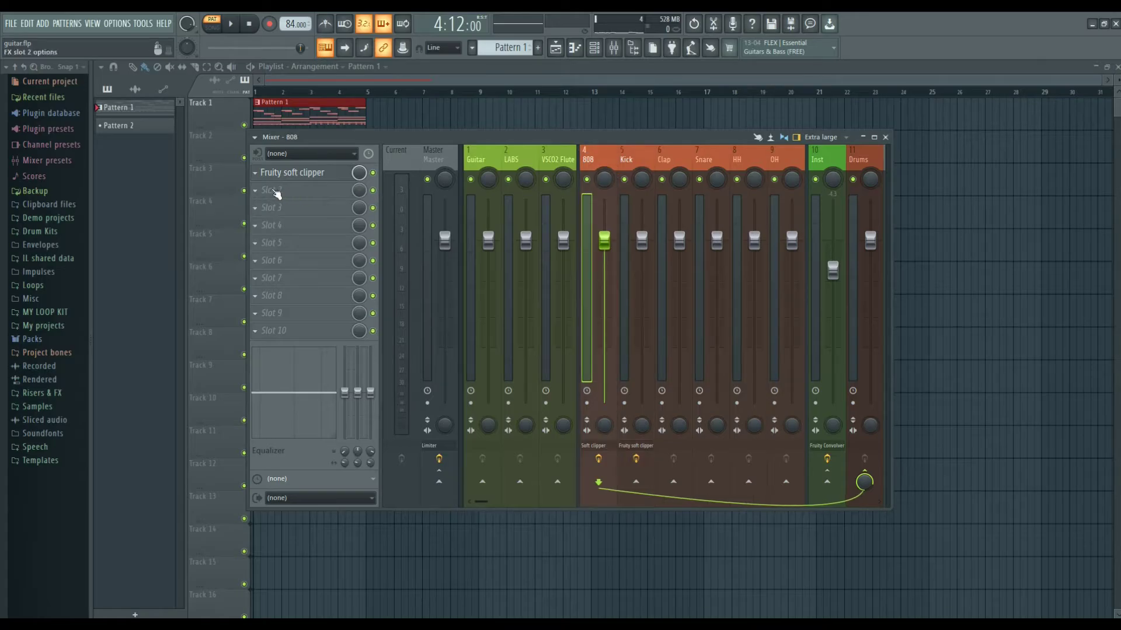
click(277, 194)
click(455, 211)
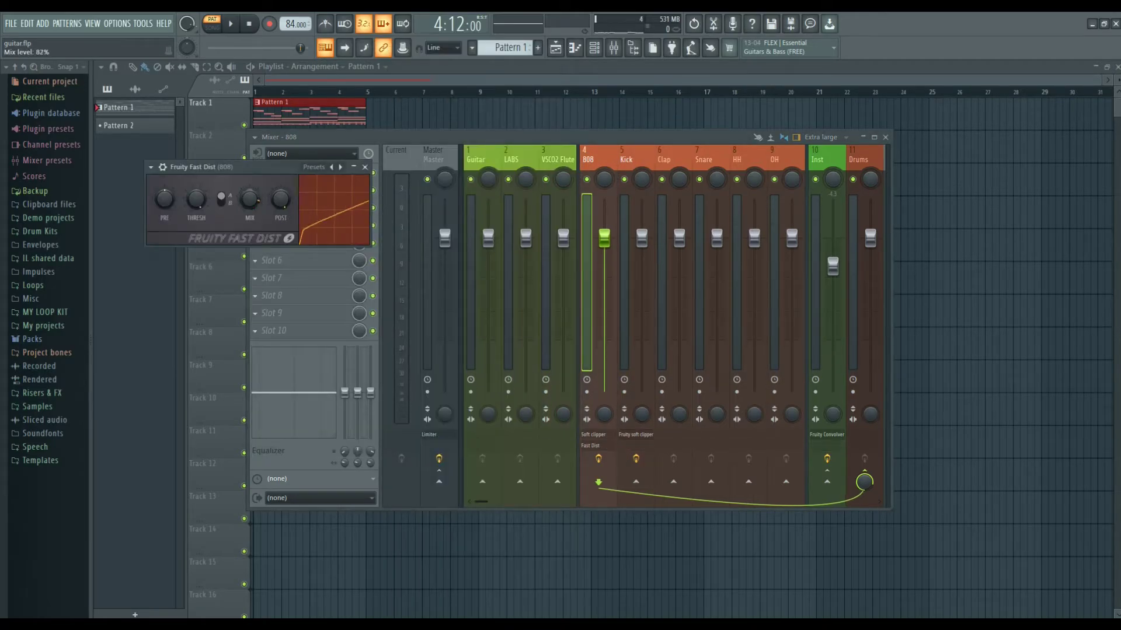
key(space)
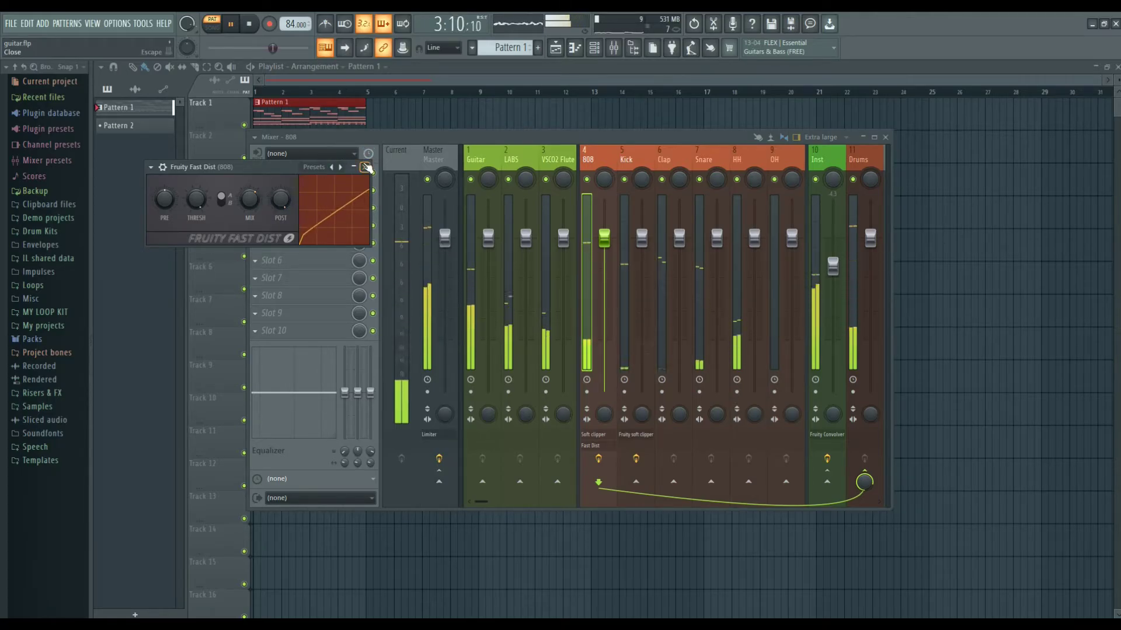
Step: Close the Fruity Fast Dist window and shift the mixer window slightly before stopping playback
click(366, 168)
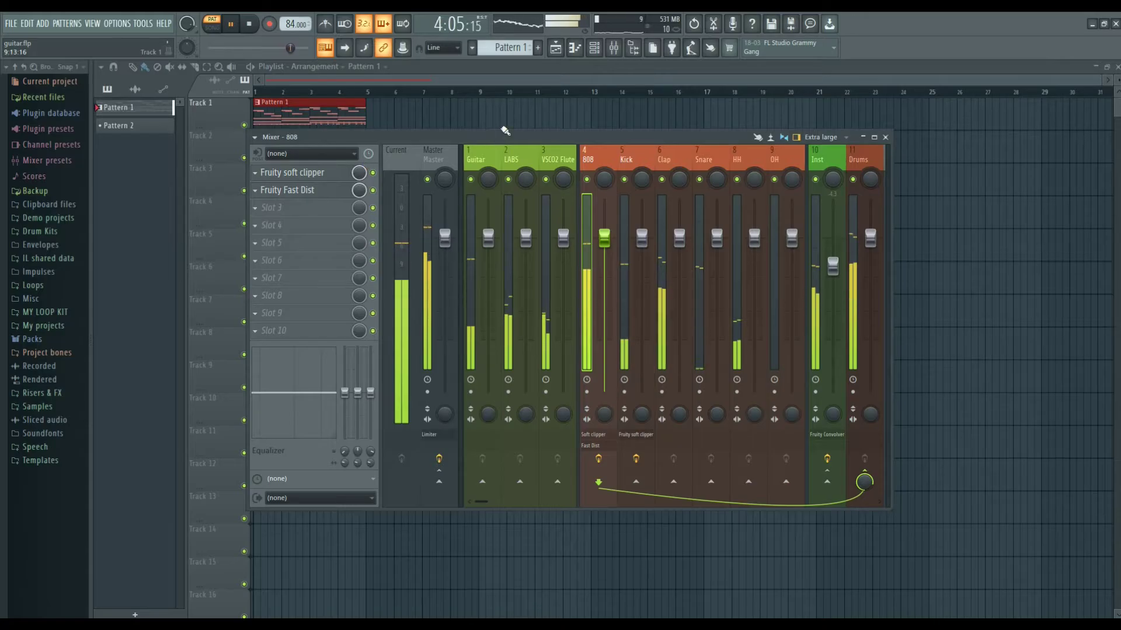
drag(506, 135, 521, 141)
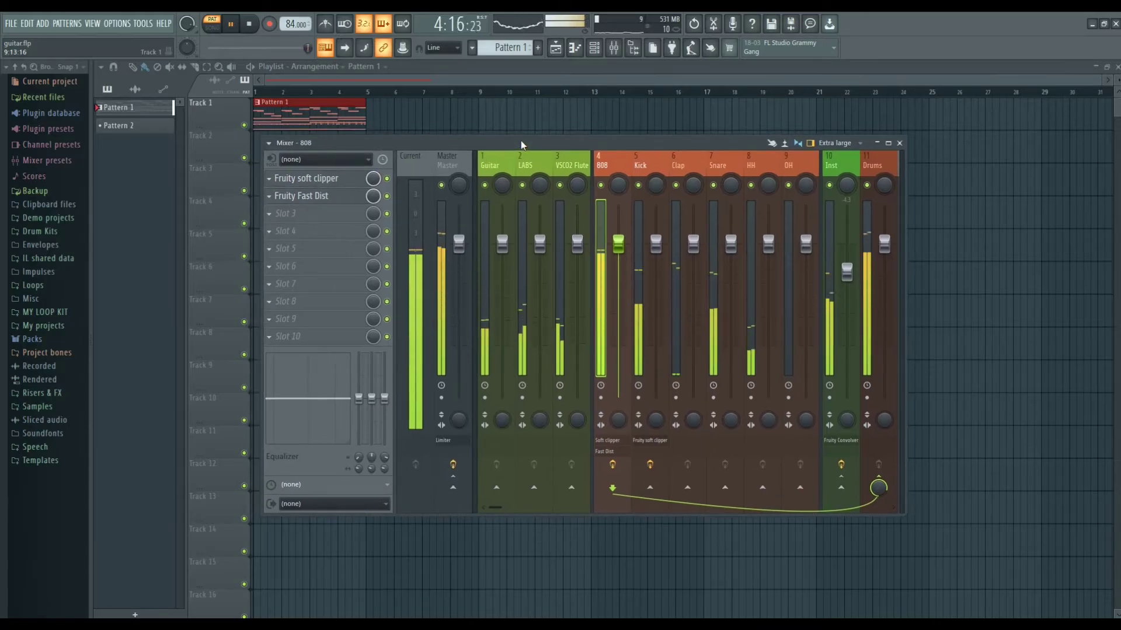
key(space)
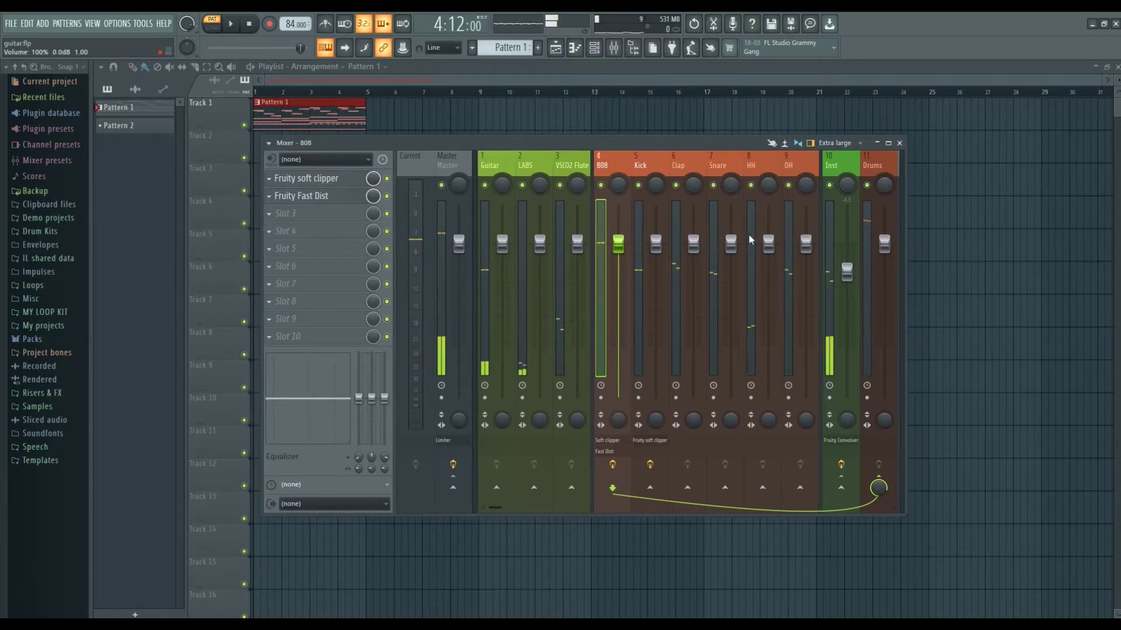
Step: Lower the HH fader to about -3.6 dB and the OH fader to about -0.4 dB, raising the Kick fader slightly during playback
click(755, 166)
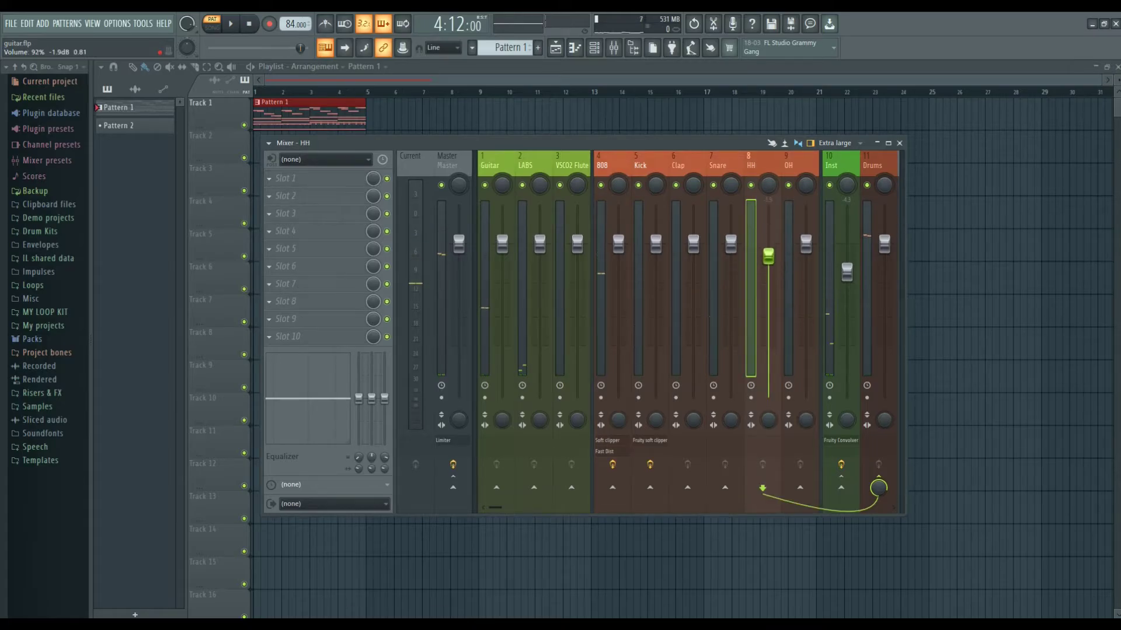
drag(768, 261, 768, 266)
key(space)
mouse_move(693, 244)
mouse_down()
mouse_move(656, 238)
mouse_move(693, 244)
mouse_up()
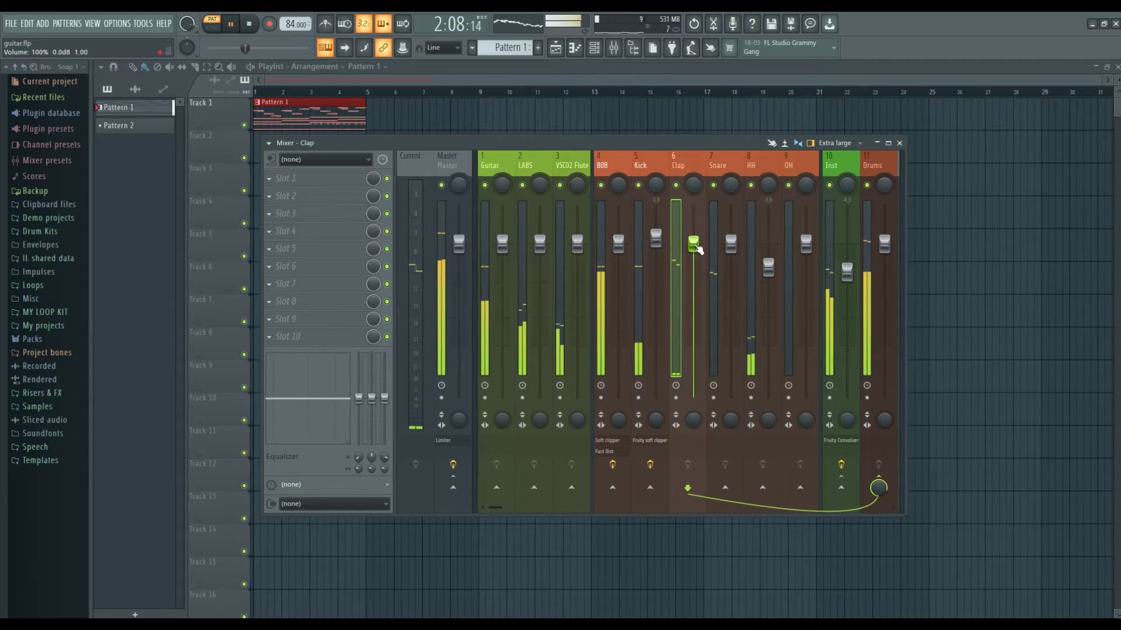
drag(806, 250, 806, 252)
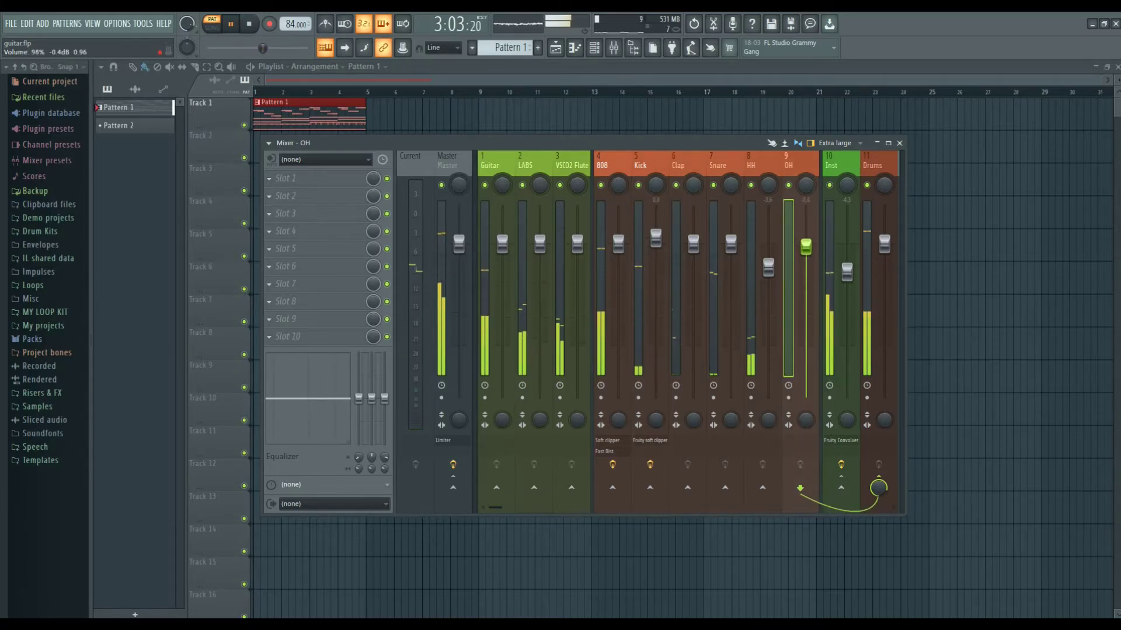
Step: Insert Fruity Convolver in the OH track's first effect slot, audition it with the pattern, and close its window
click(290, 188)
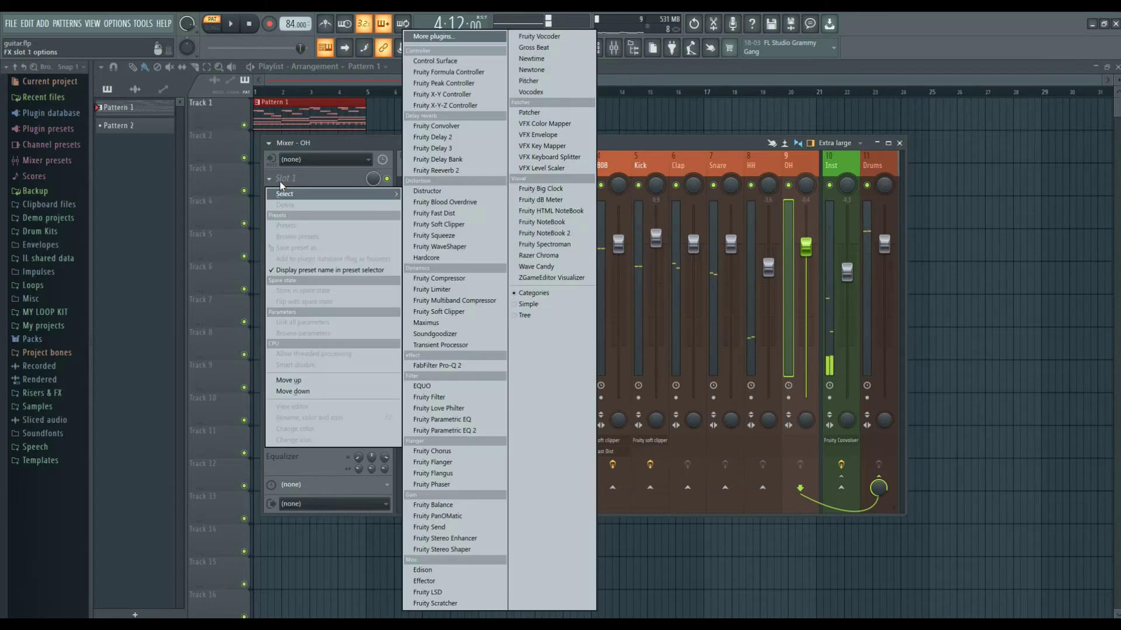
click(471, 129)
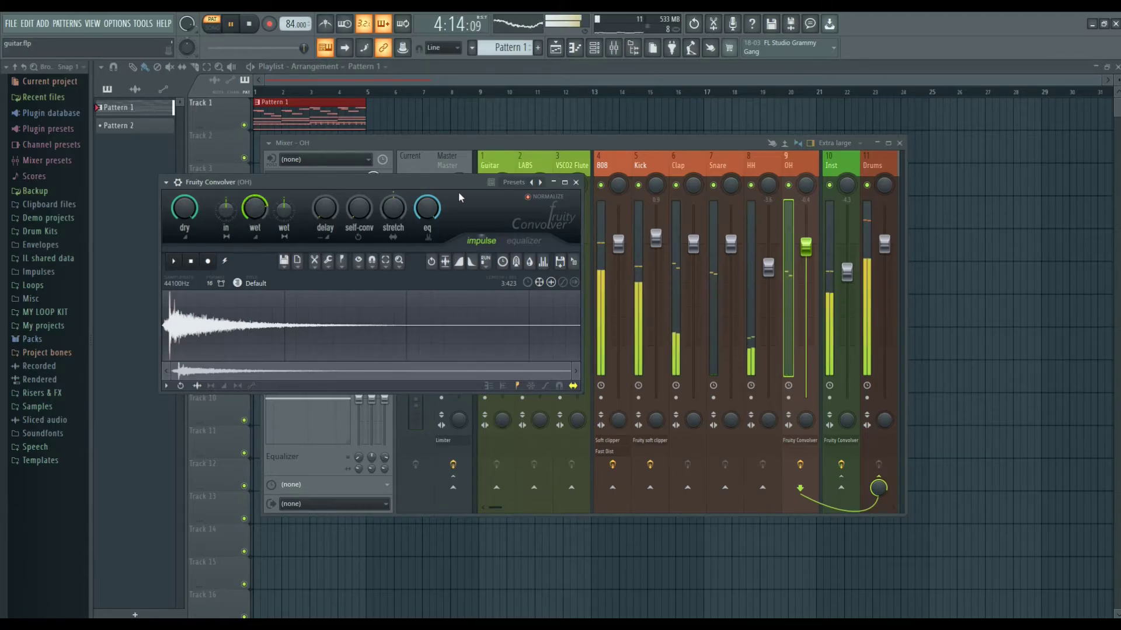
click(544, 170)
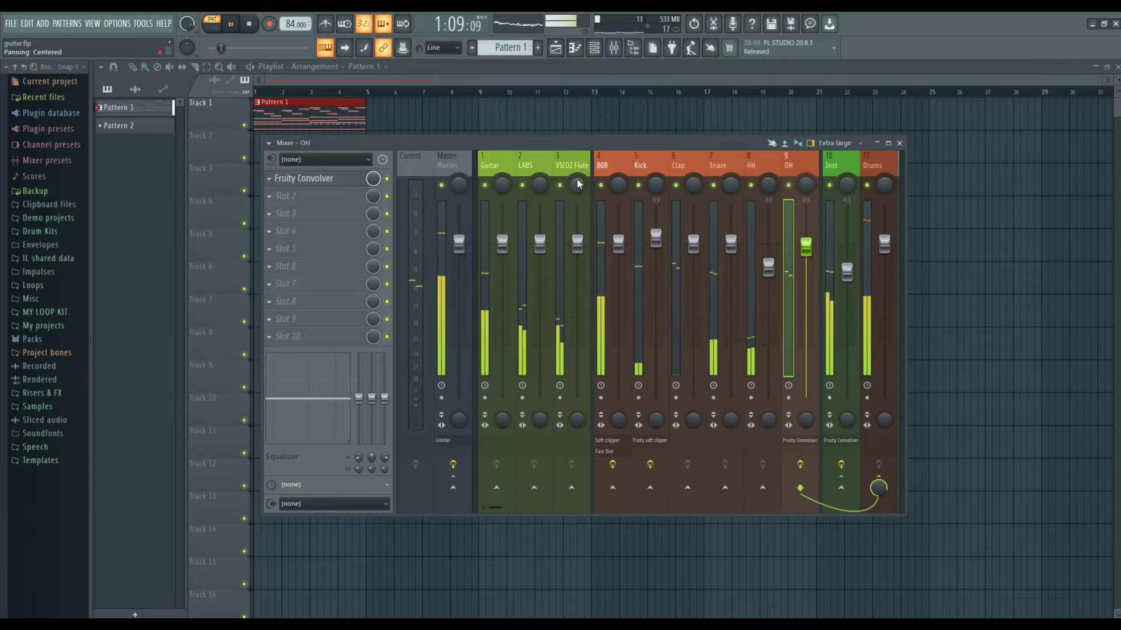
Step: Check the VSCO2 Flute, LABS and Guitar tracks, lower the Clap fader slightly, and stop playback with the mixer closed
click(574, 165)
click(522, 163)
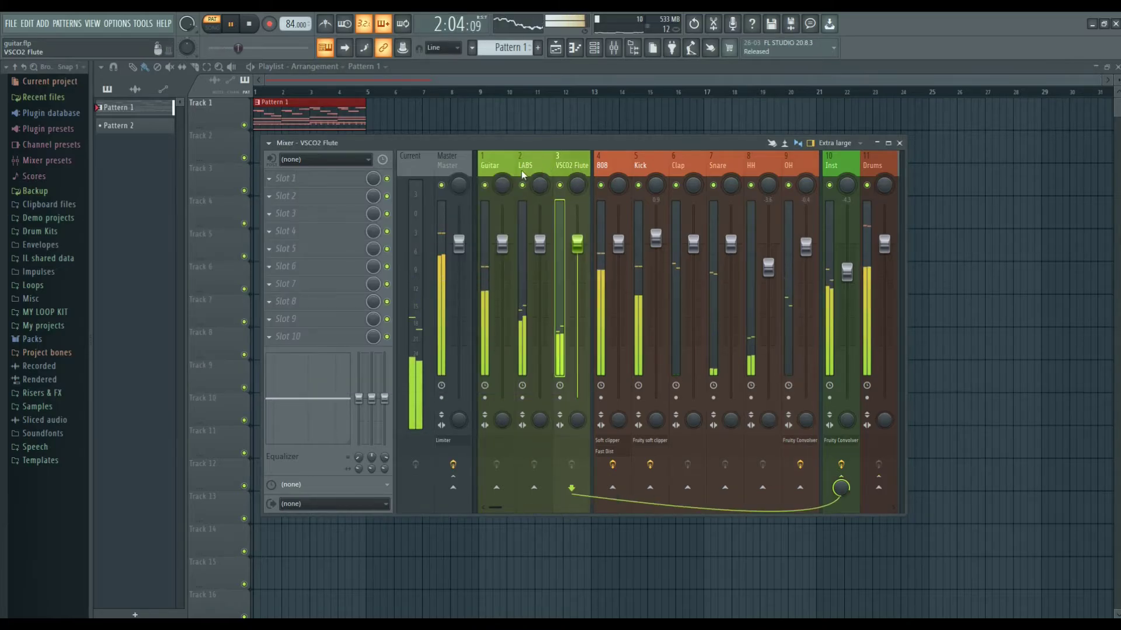
click(489, 165)
click(696, 247)
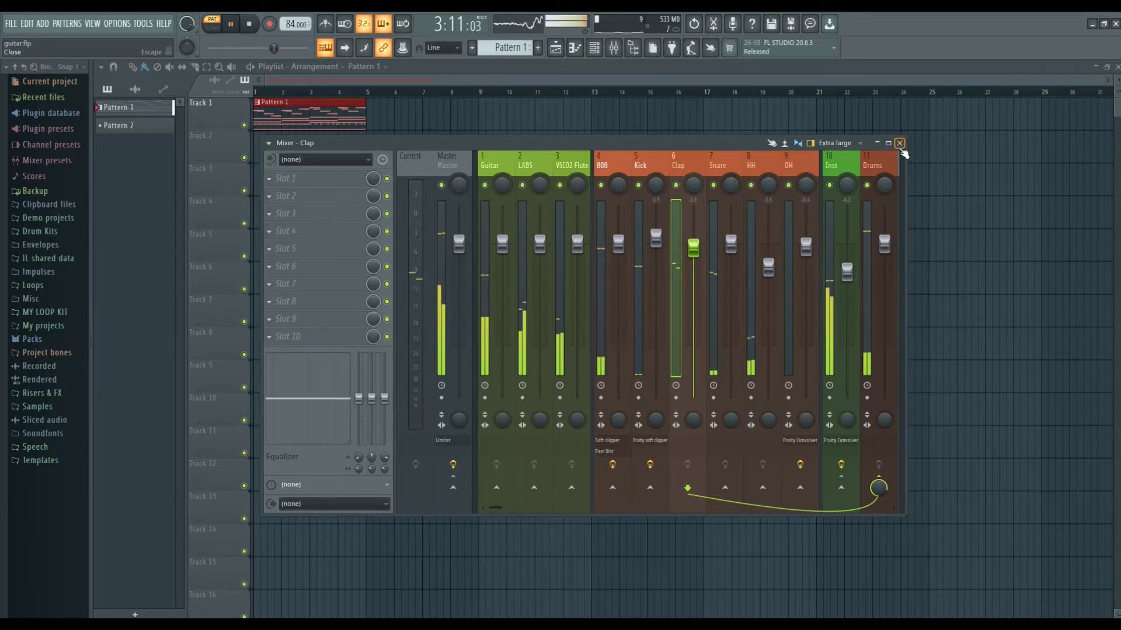
key(space)
click(899, 143)
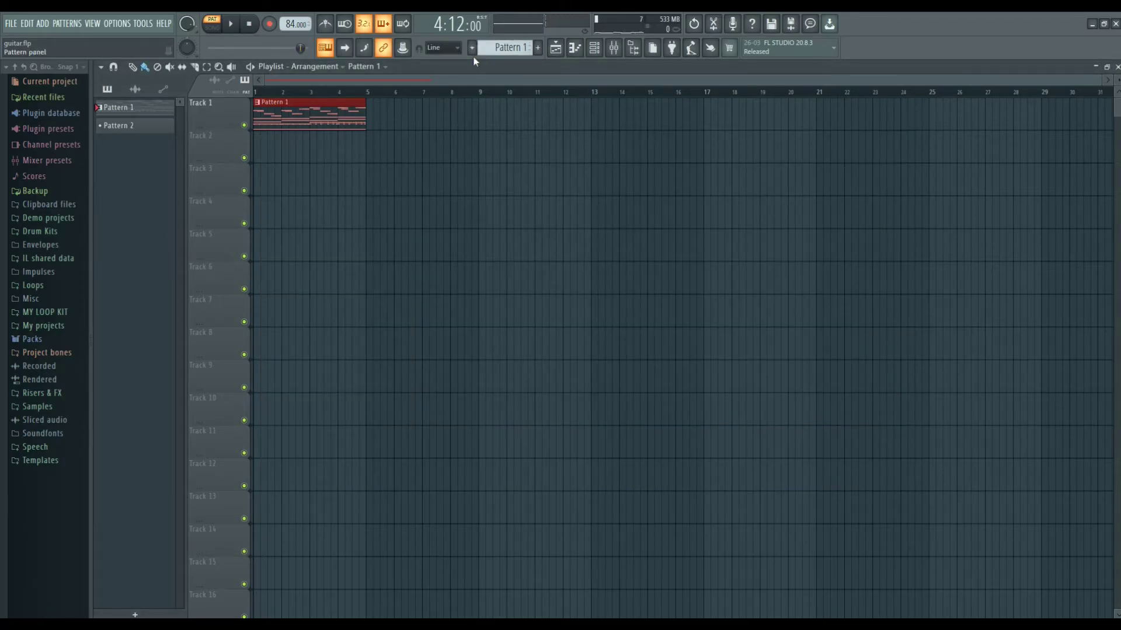
Step: Insert Fruity Multiband Compressor in the Master track's second effect slot and load its Mastering 2.4dB preset
key(F9)
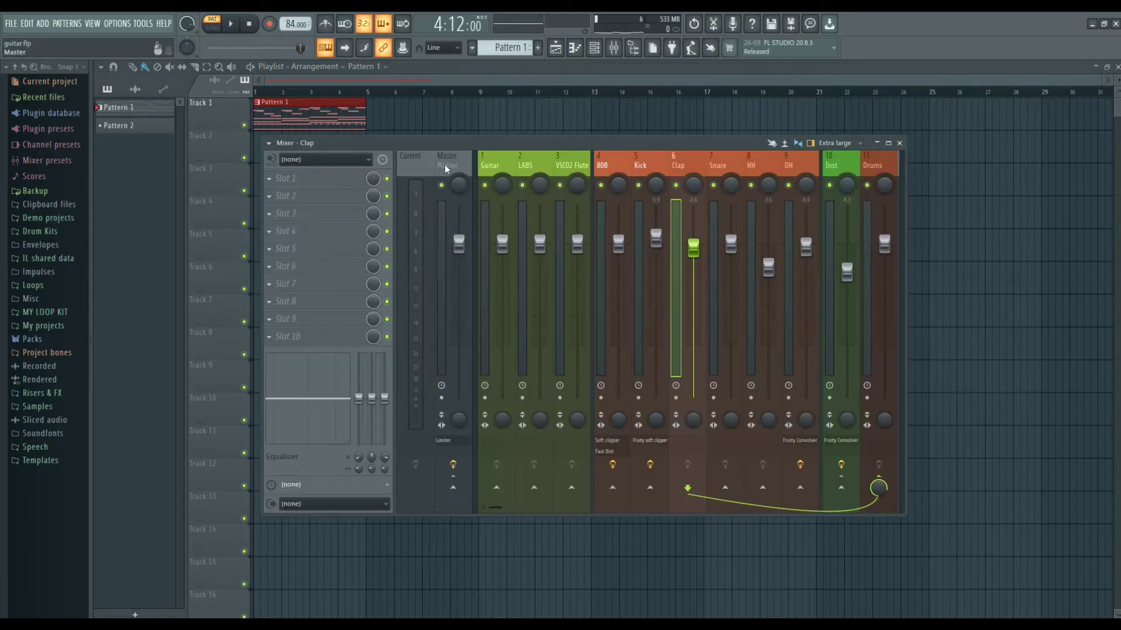
click(279, 200)
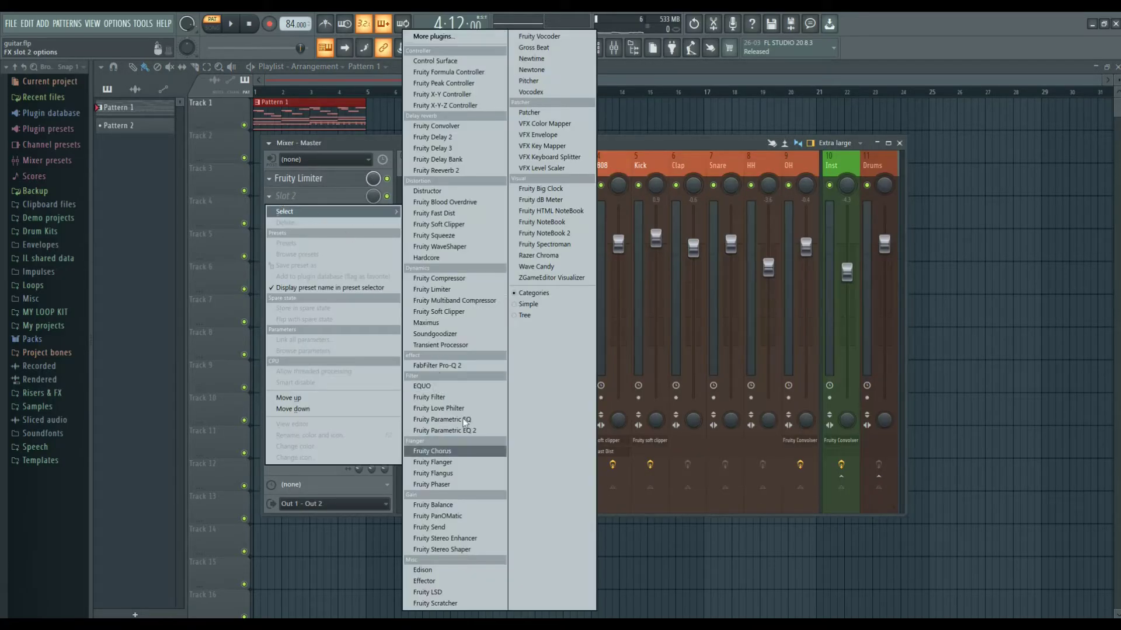
click(478, 302)
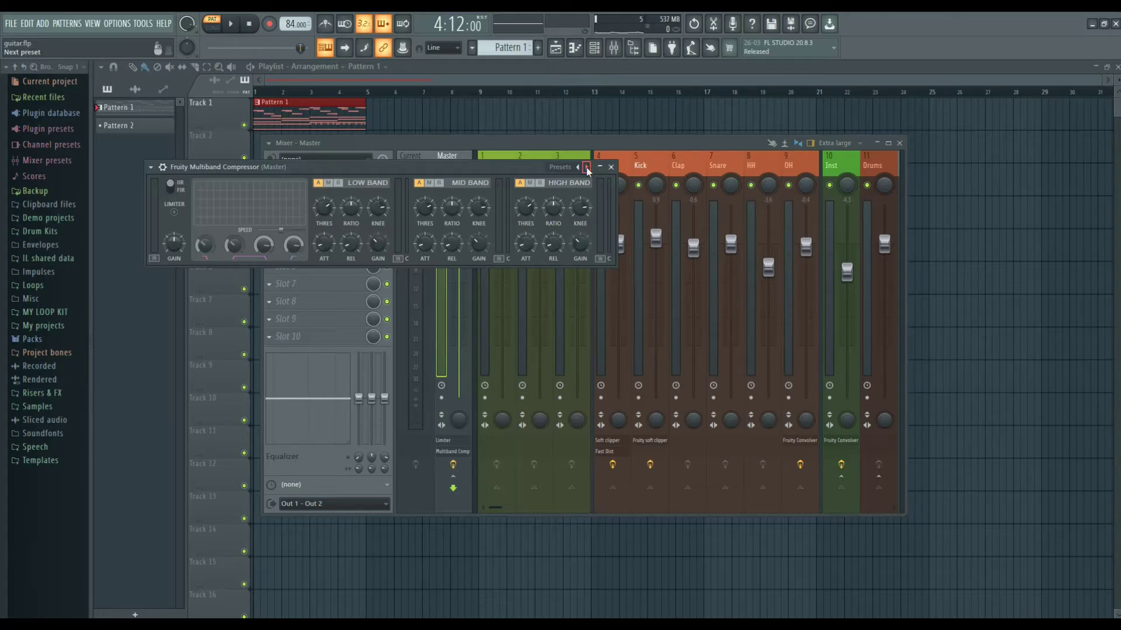
click(587, 168)
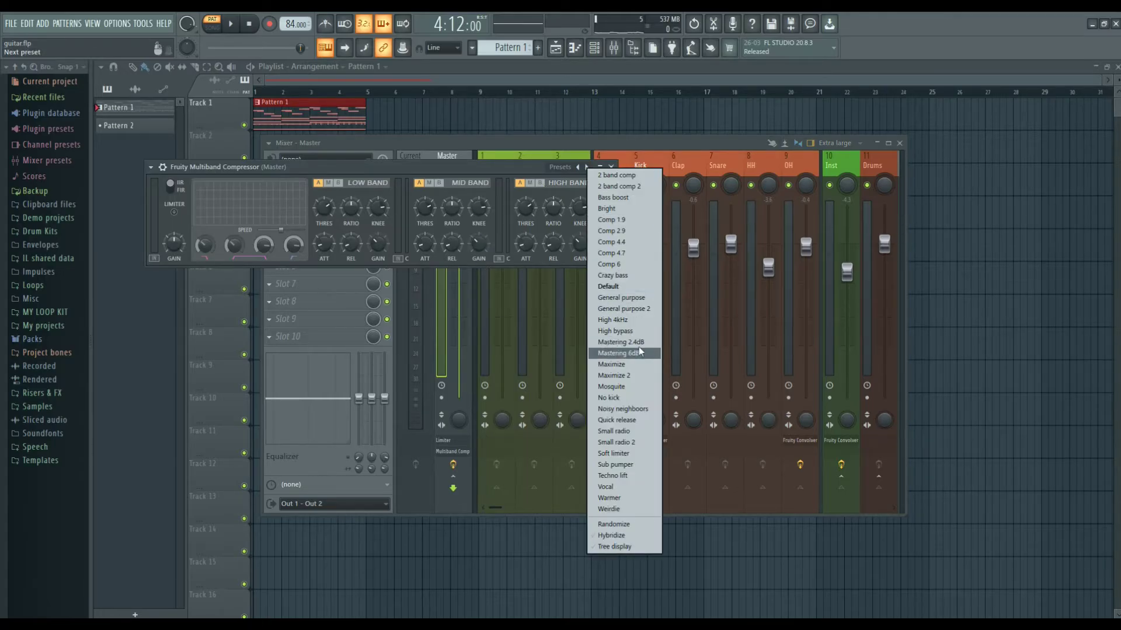
click(620, 342)
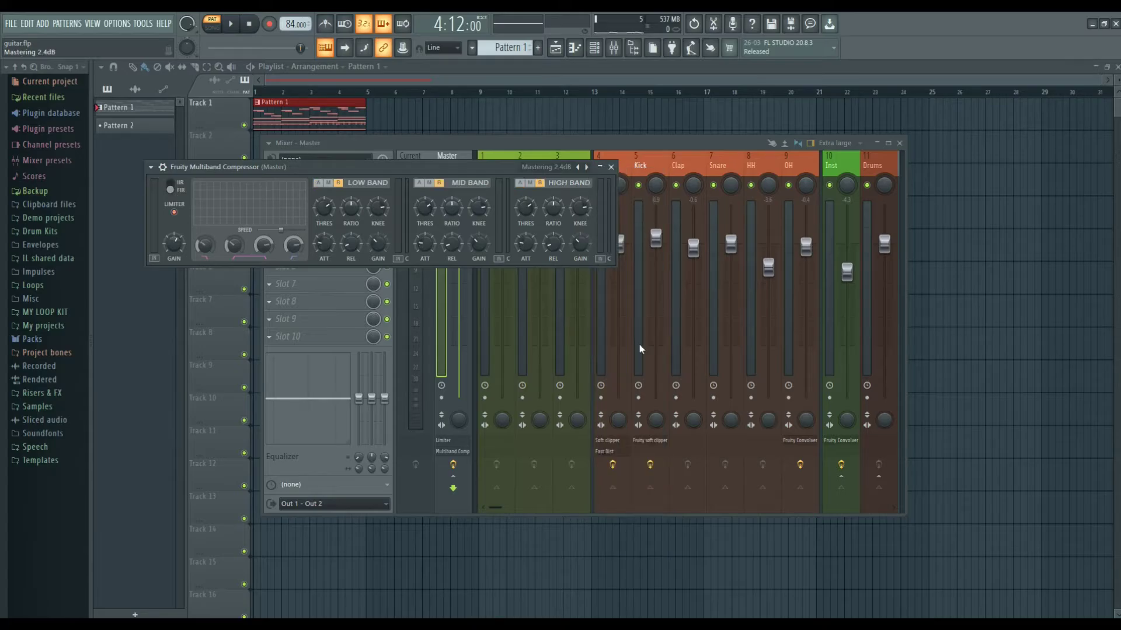
click(611, 168)
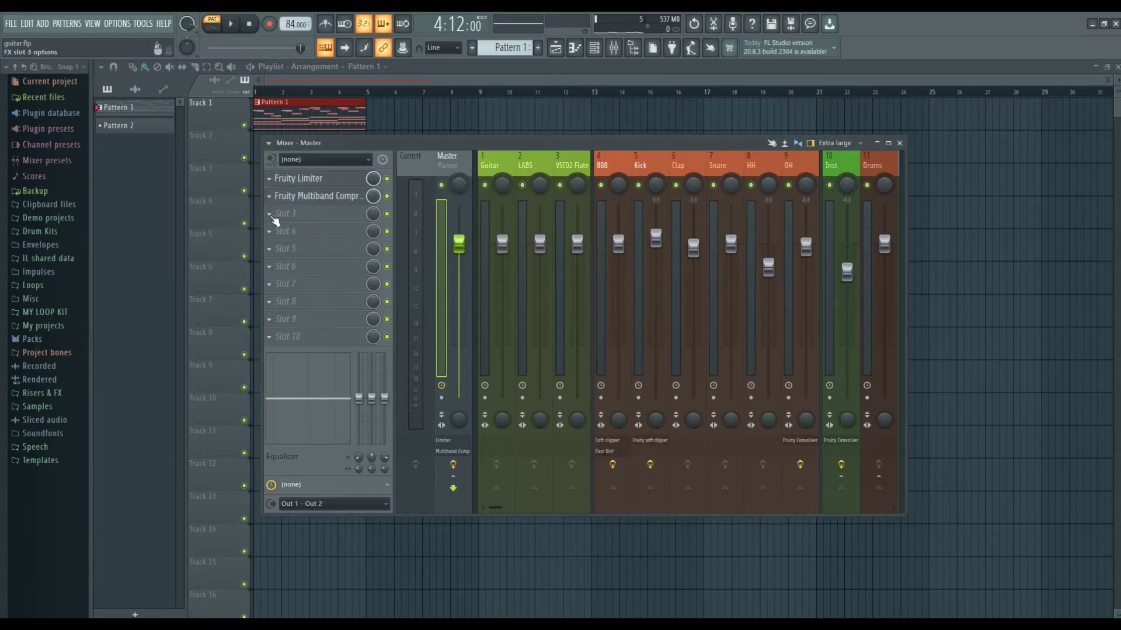
Step: Insert another Fruity Multiband Compressor in the Master track's third effect slot and close its window
click(272, 217)
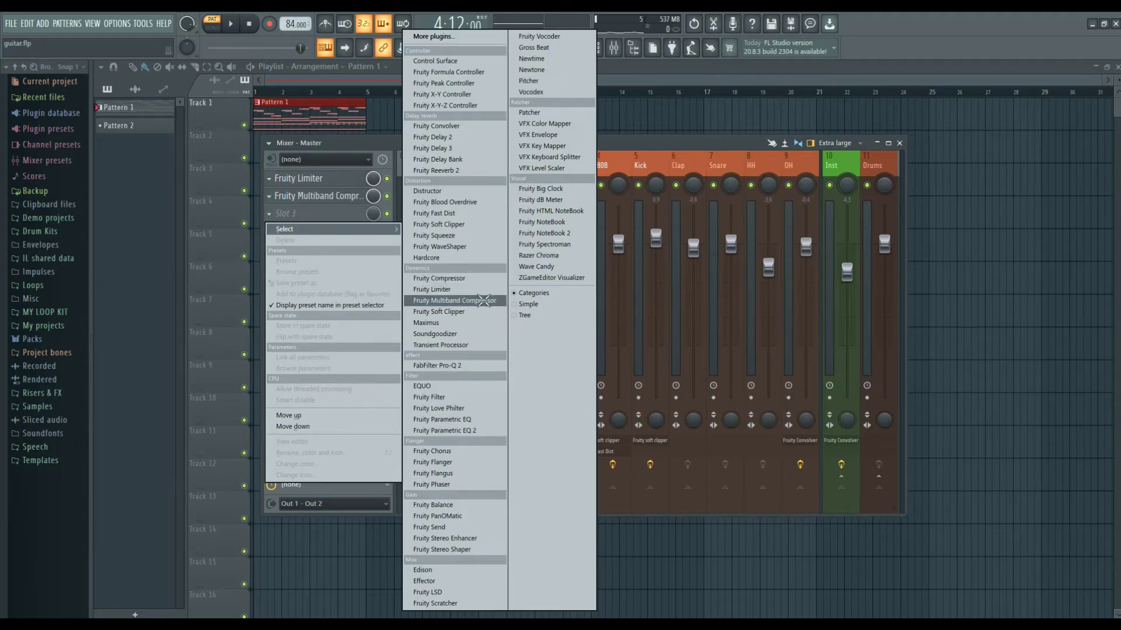
click(483, 301)
click(626, 183)
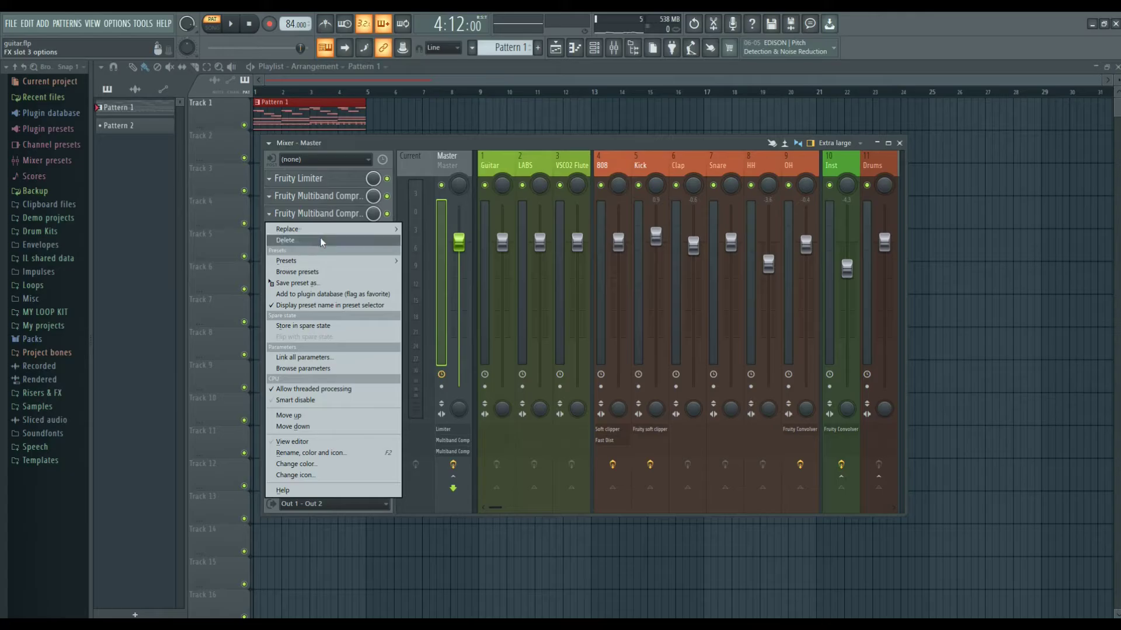
Step: Replace the Master track's third-slot effect with Fruity Love Philter and close its window
mouse_move(380, 230)
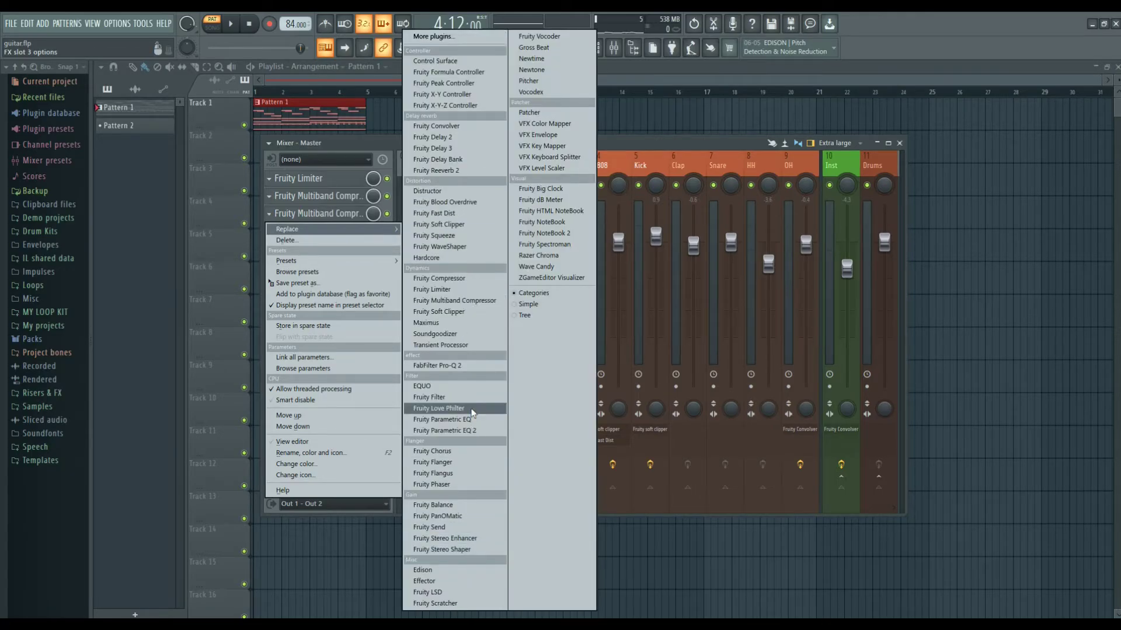
click(473, 410)
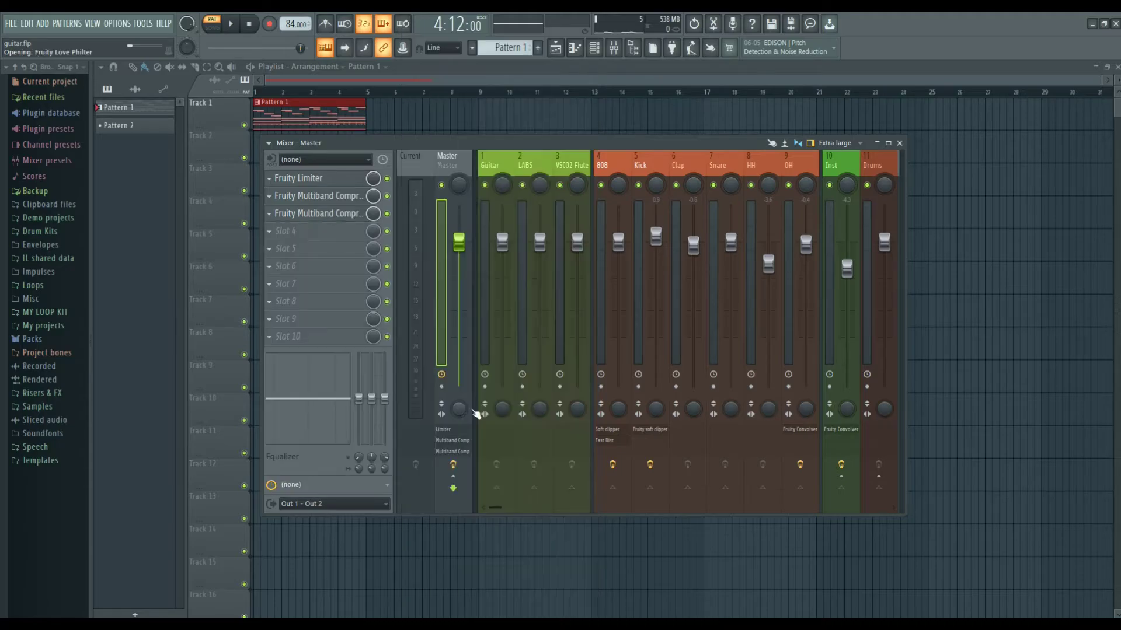
click(551, 183)
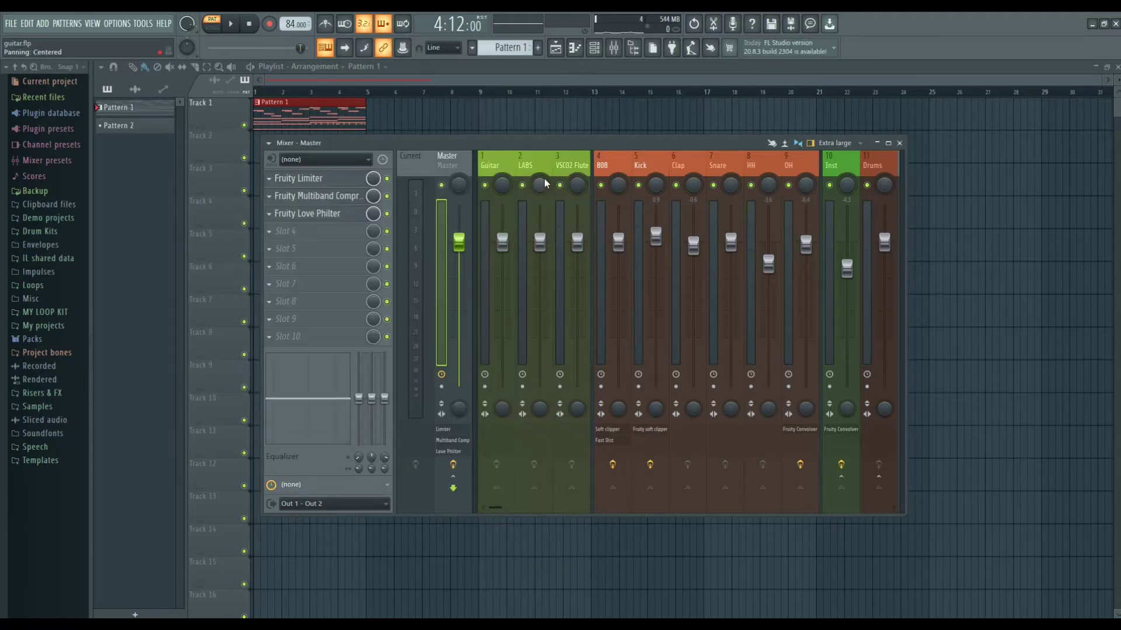
Step: Audition the pattern and create automation clips for the Love Philter's mix level and the Master volume, closing the mixer
key(space)
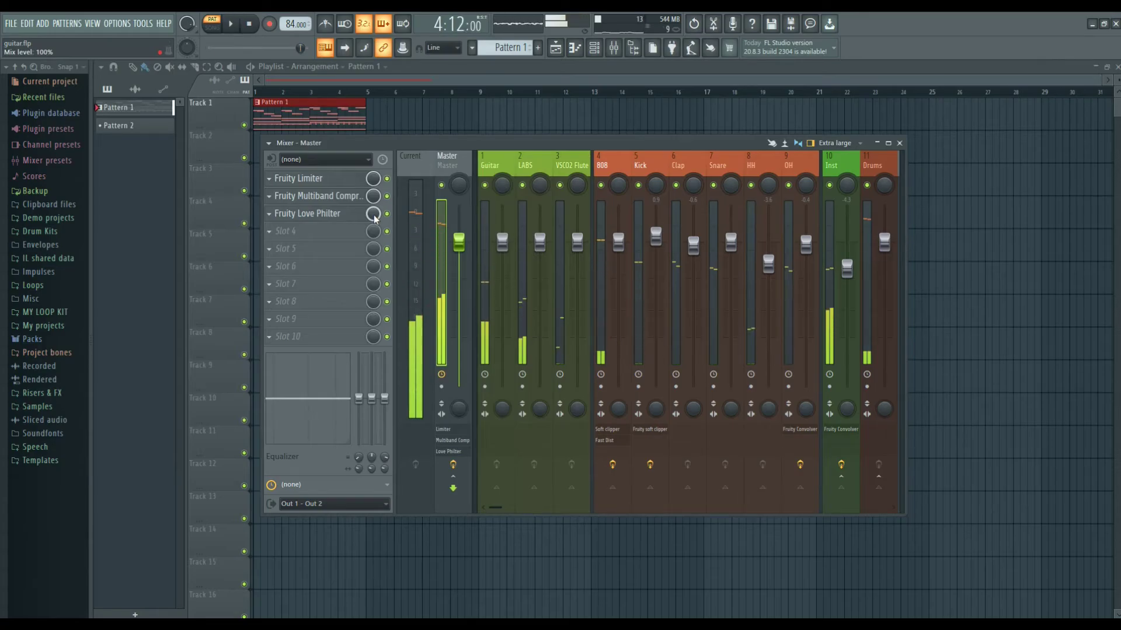
right_click(373, 214)
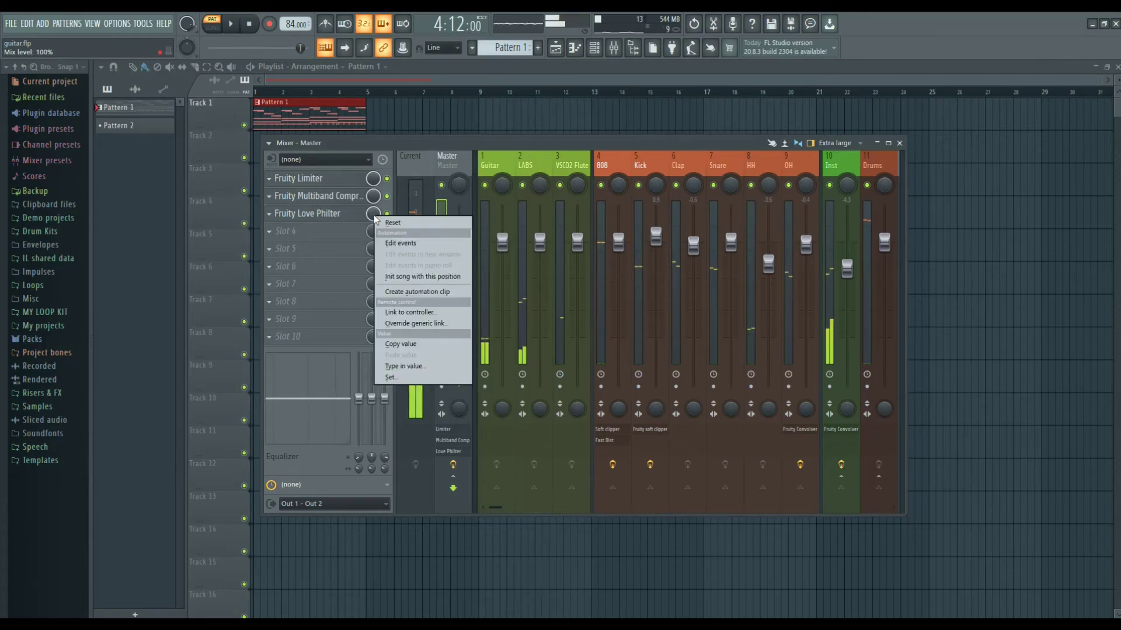
click(417, 291)
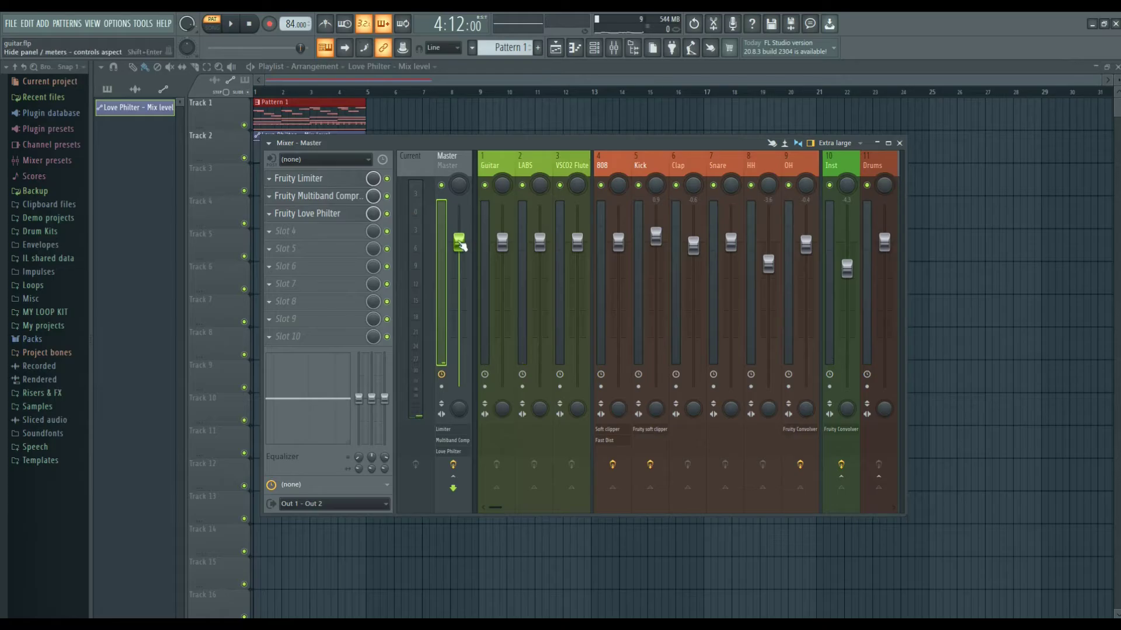
right_click(461, 253)
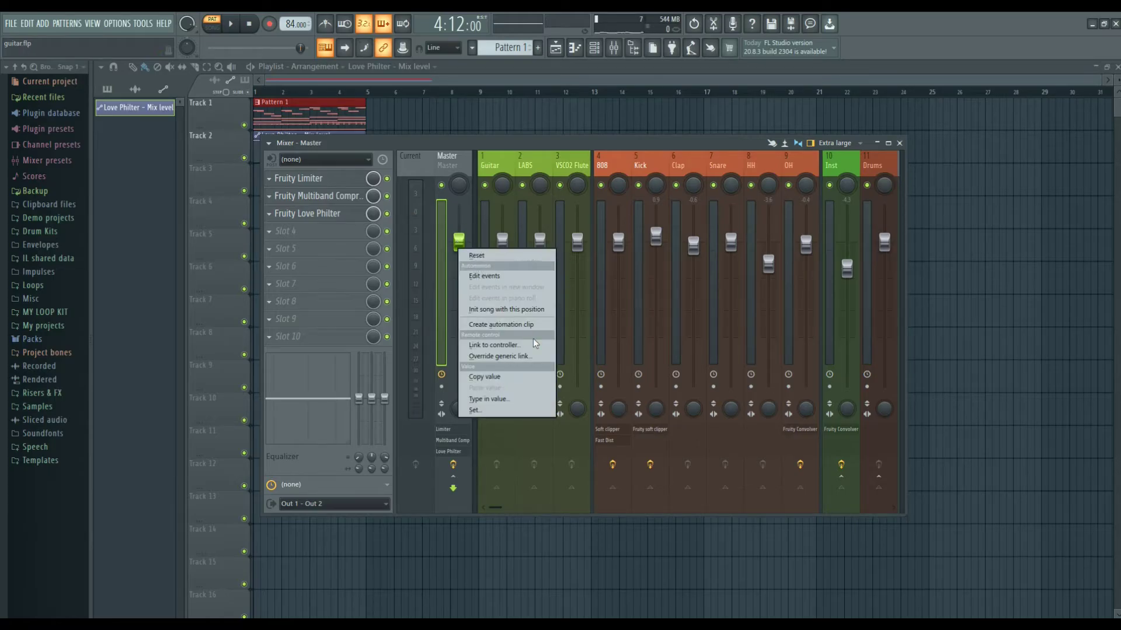
click(501, 325)
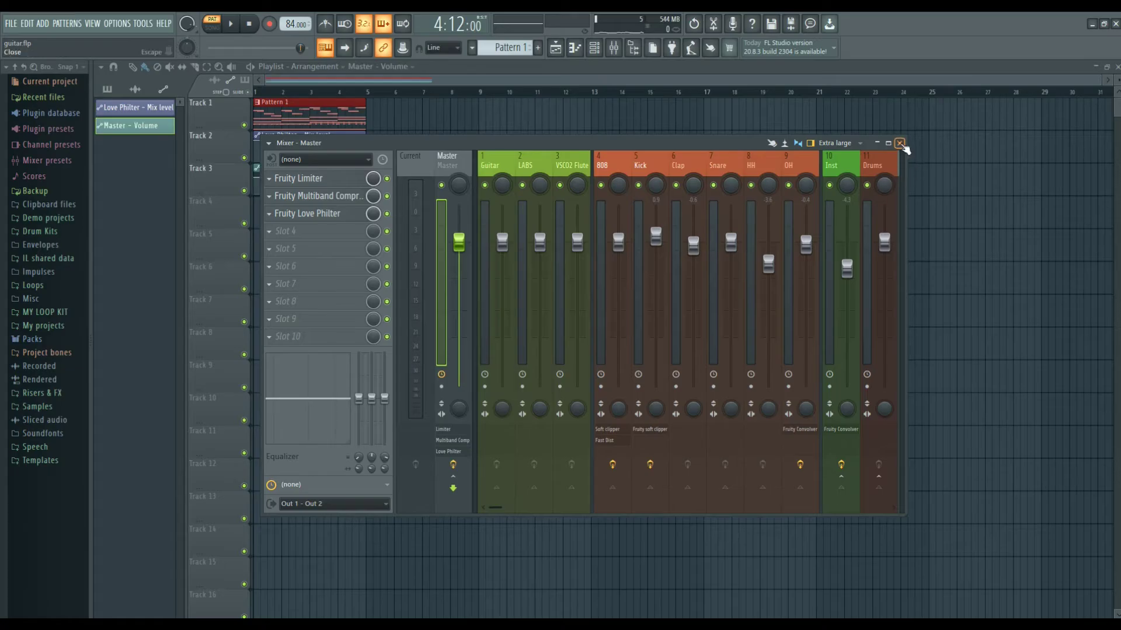
click(900, 144)
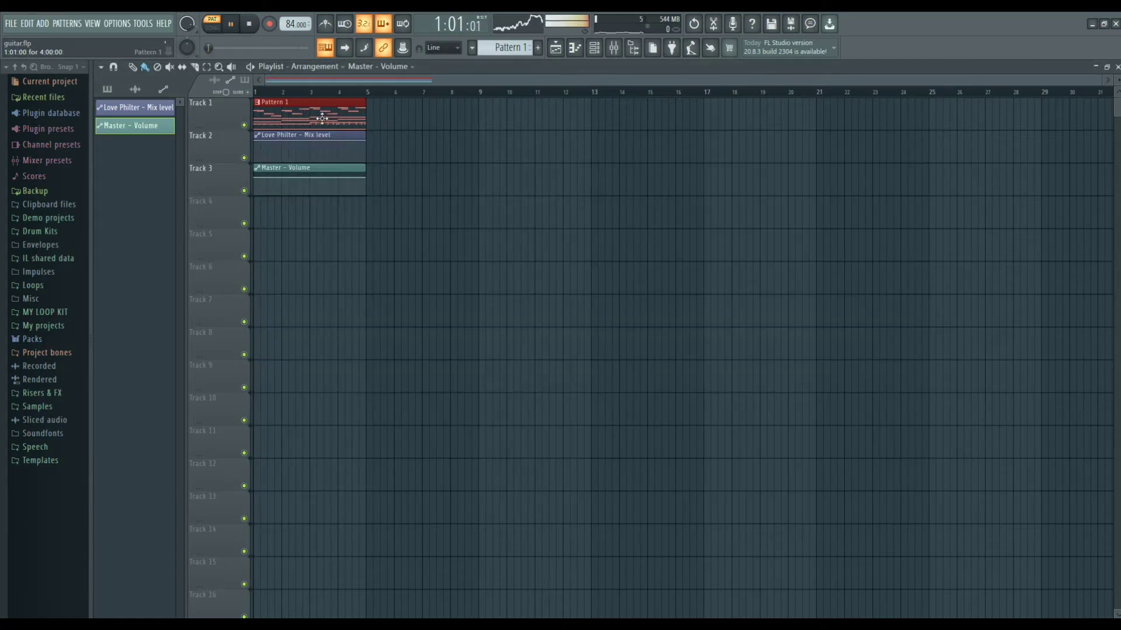
Step: Try a dip in the Love Philter mix level clip, delete its control point, and remove both automation clips from the playlist
right_click(302, 146)
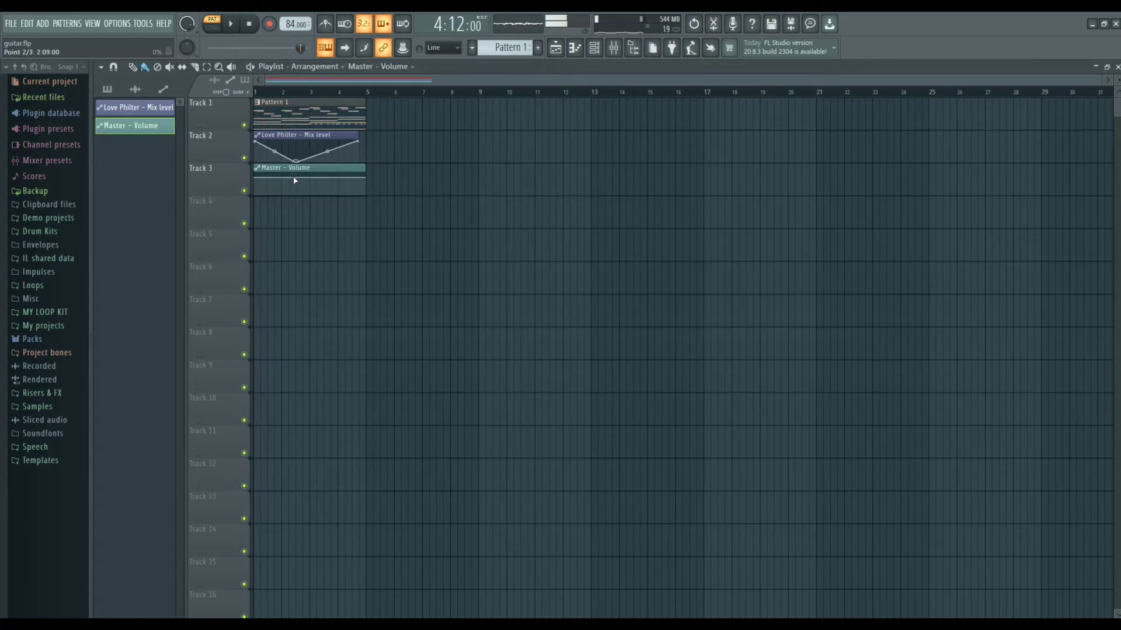
right_click(298, 161)
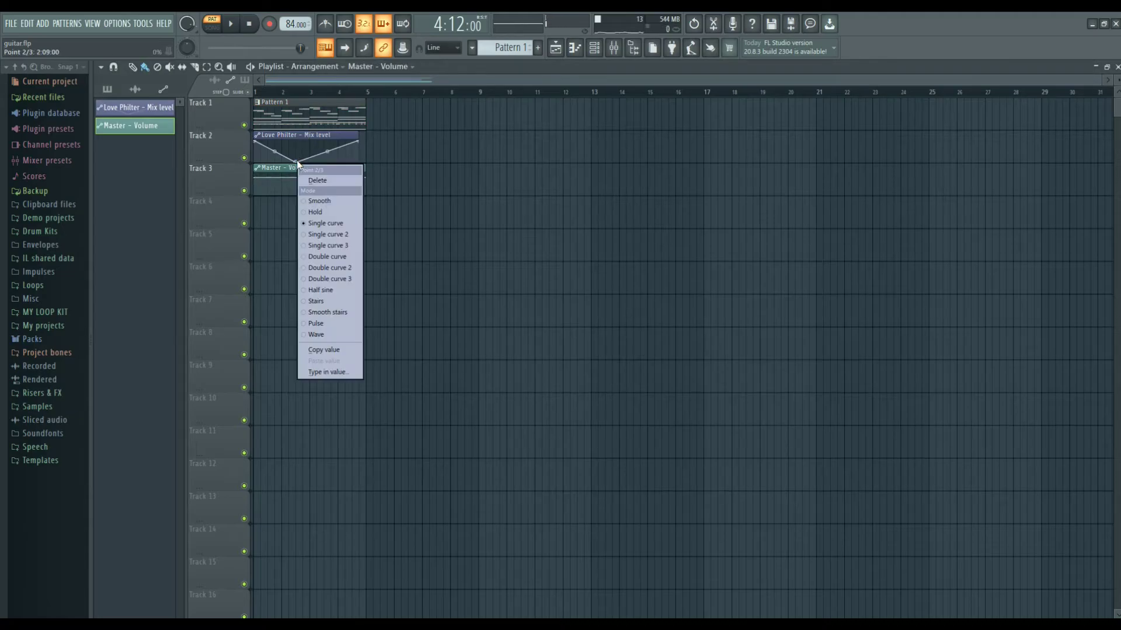
click(341, 185)
right_click(303, 147)
right_click(305, 169)
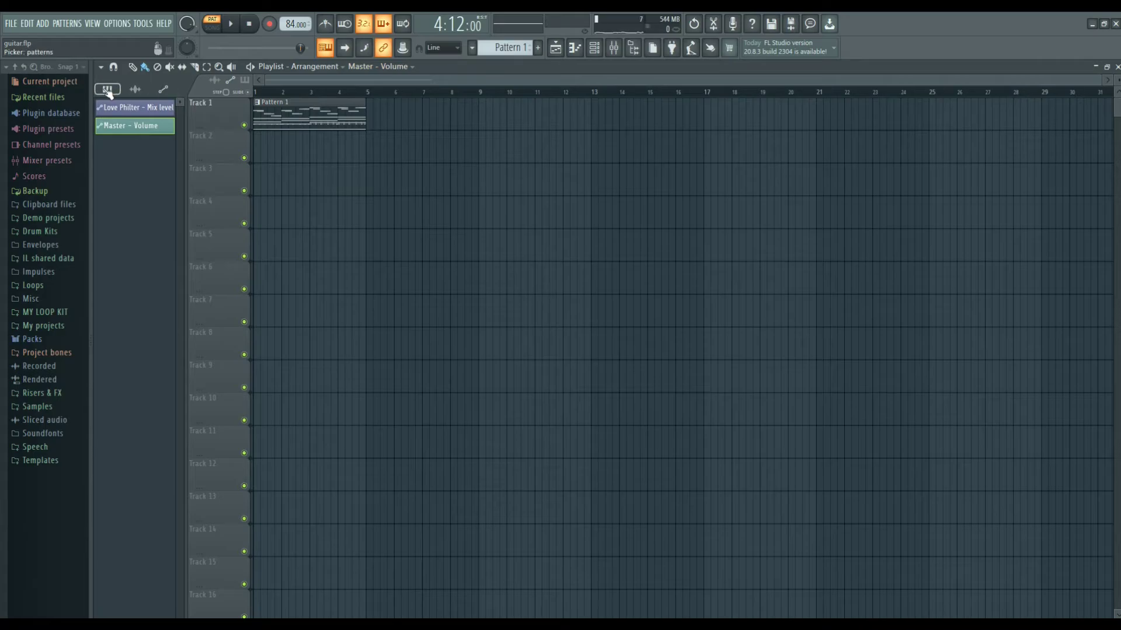
Step: Display the pattern list and split Pattern 1 into separate patterns by channel
click(108, 91)
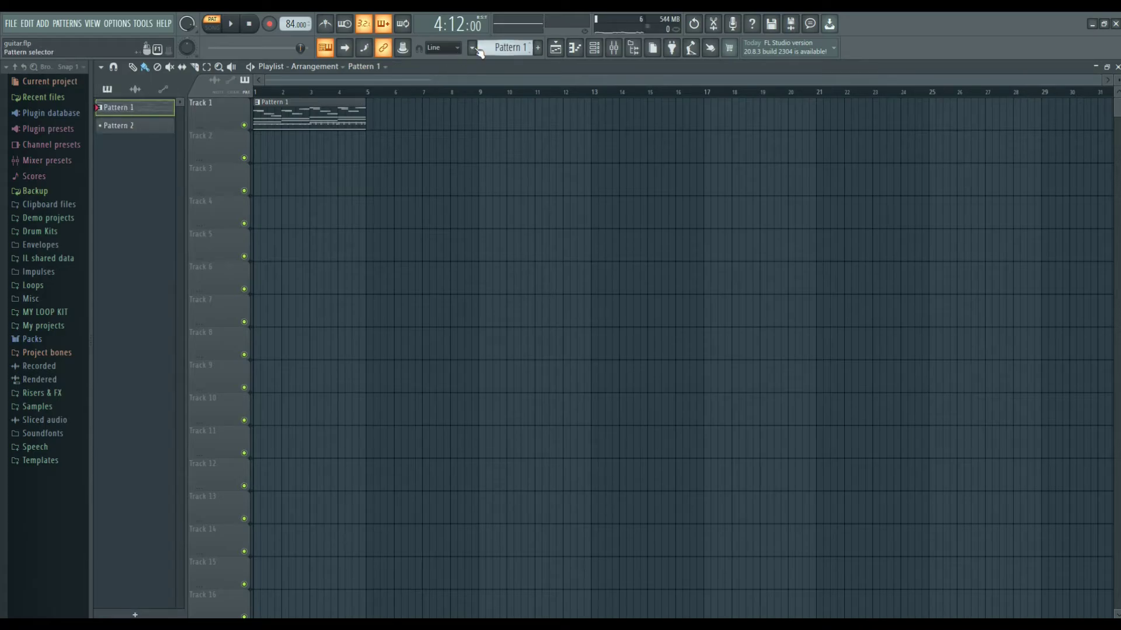
click(473, 49)
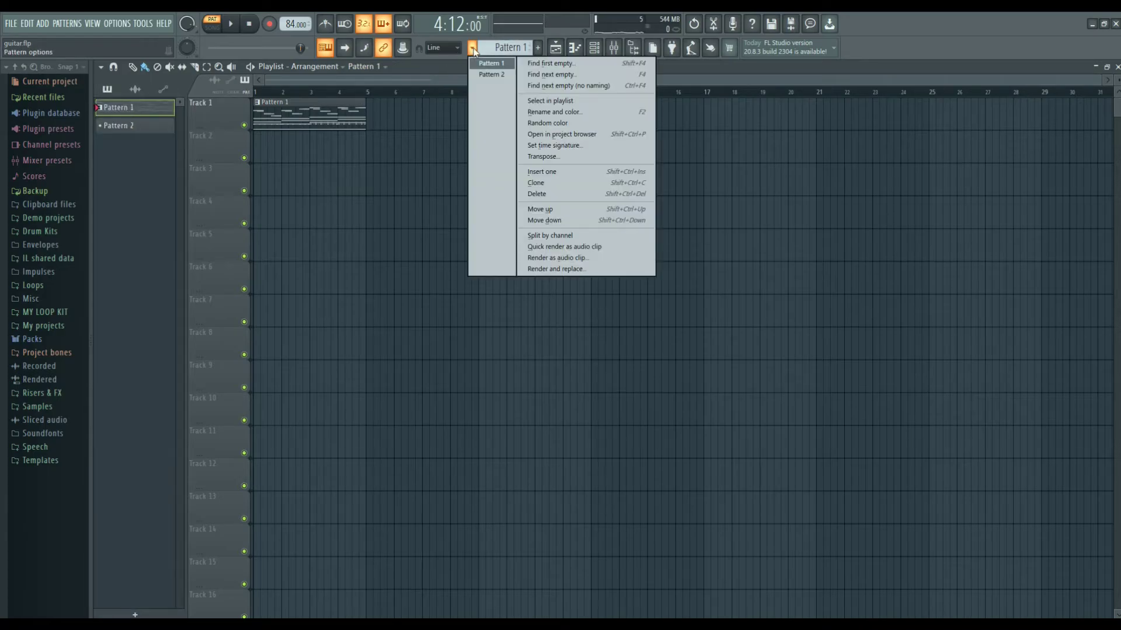
click(562, 235)
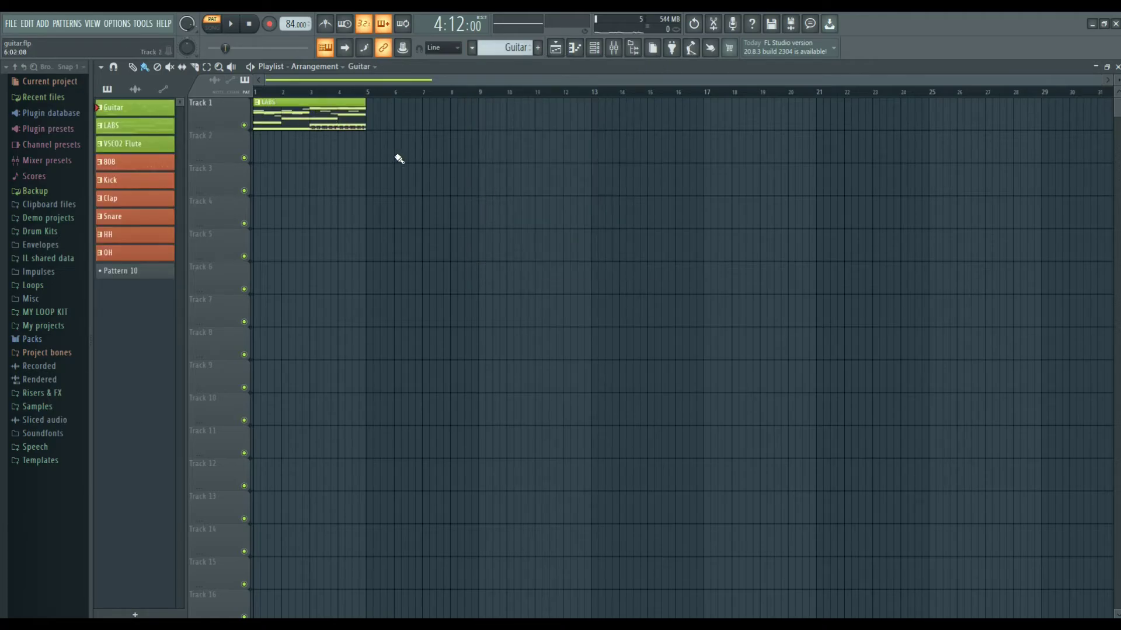
Step: Clear the playlist, place all nine split patterns on Tracks 1 to 9 from bar 1, and audition them
key(ctrl+a)
key(Delete)
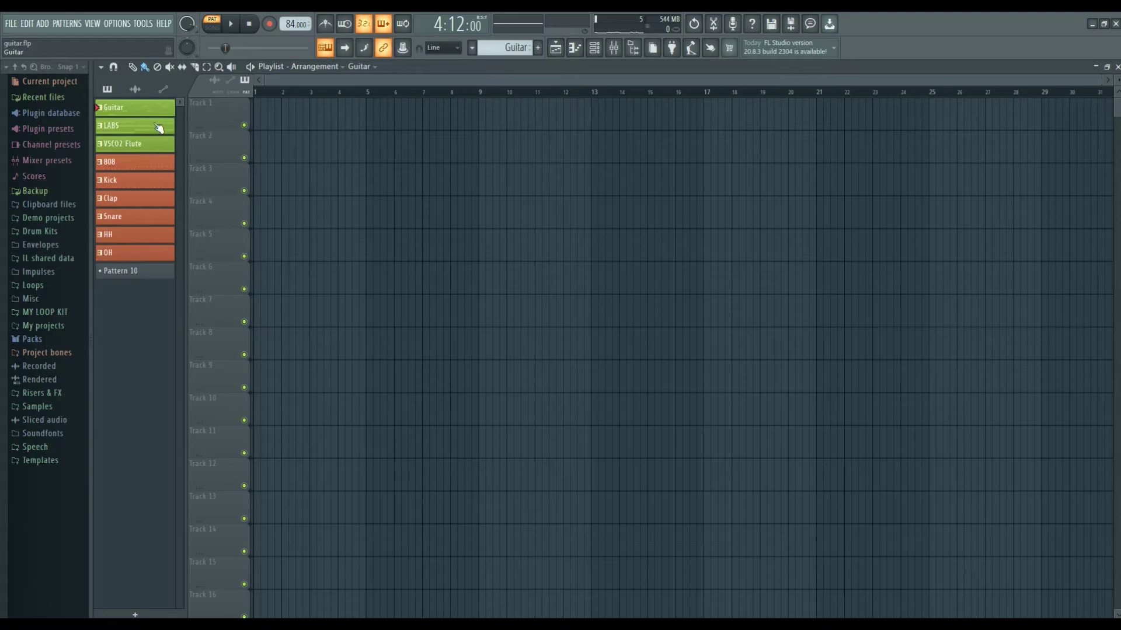
click(149, 254)
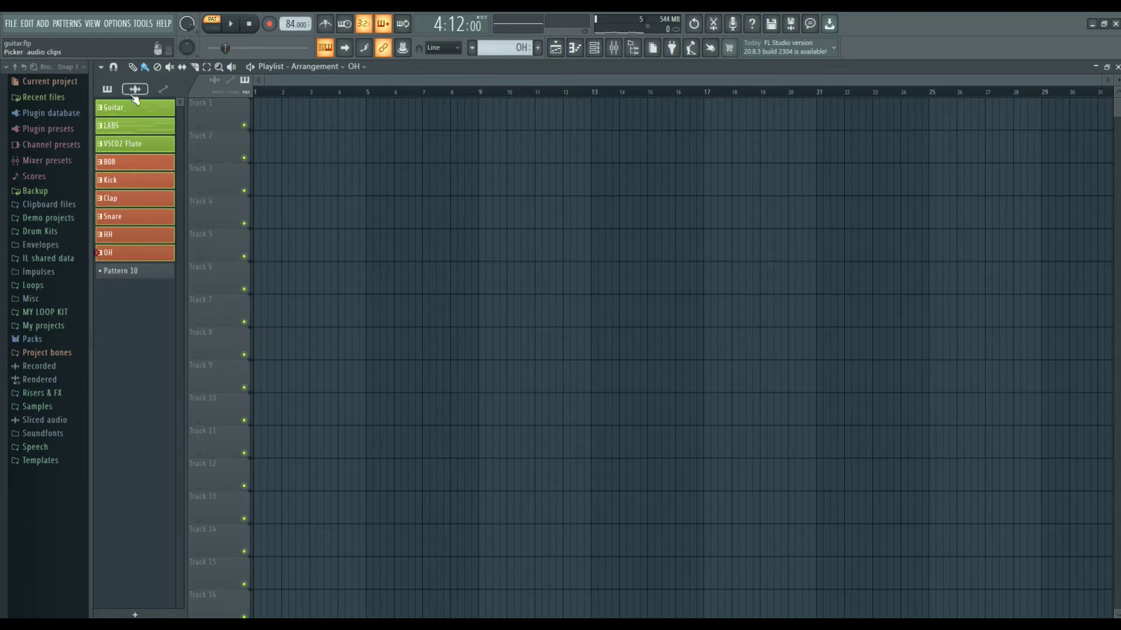
drag(124, 115, 256, 119)
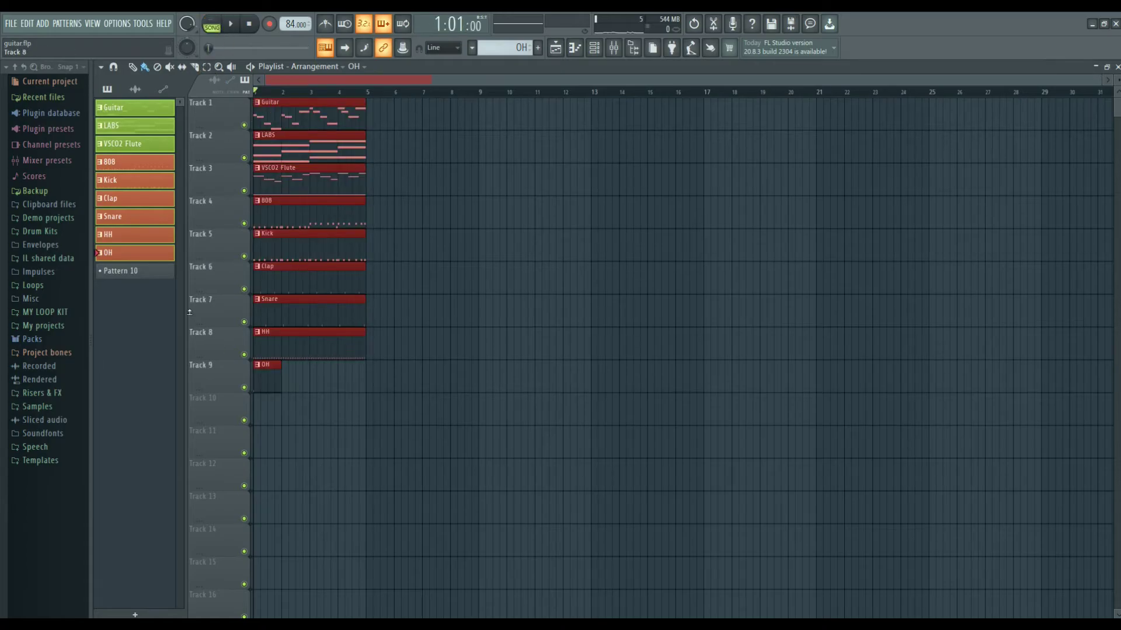
key(space)
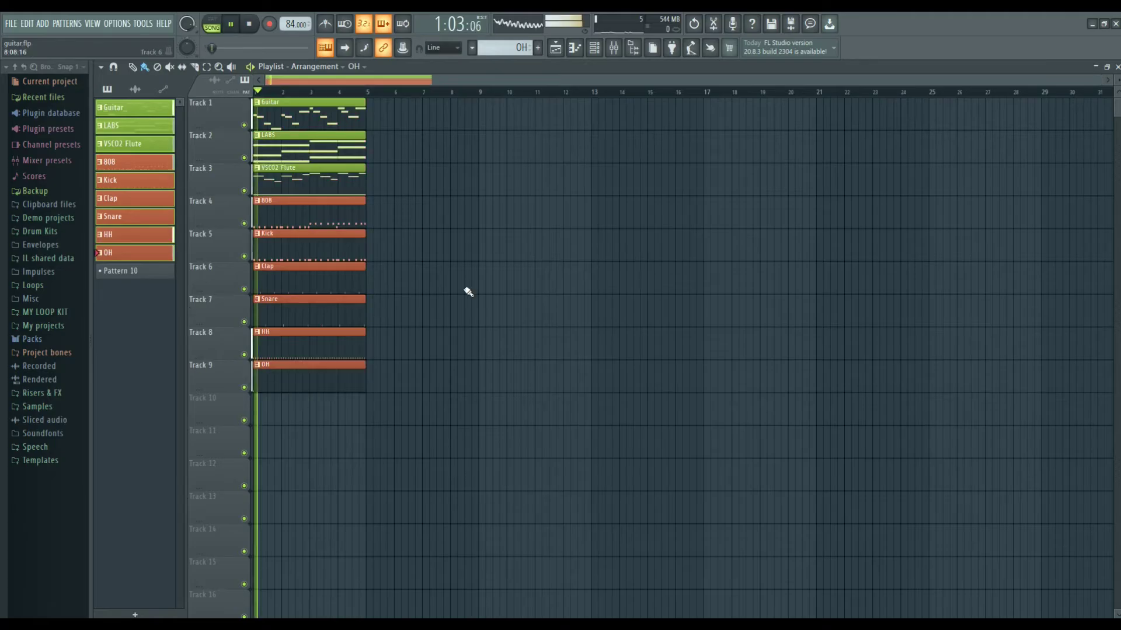
key(space)
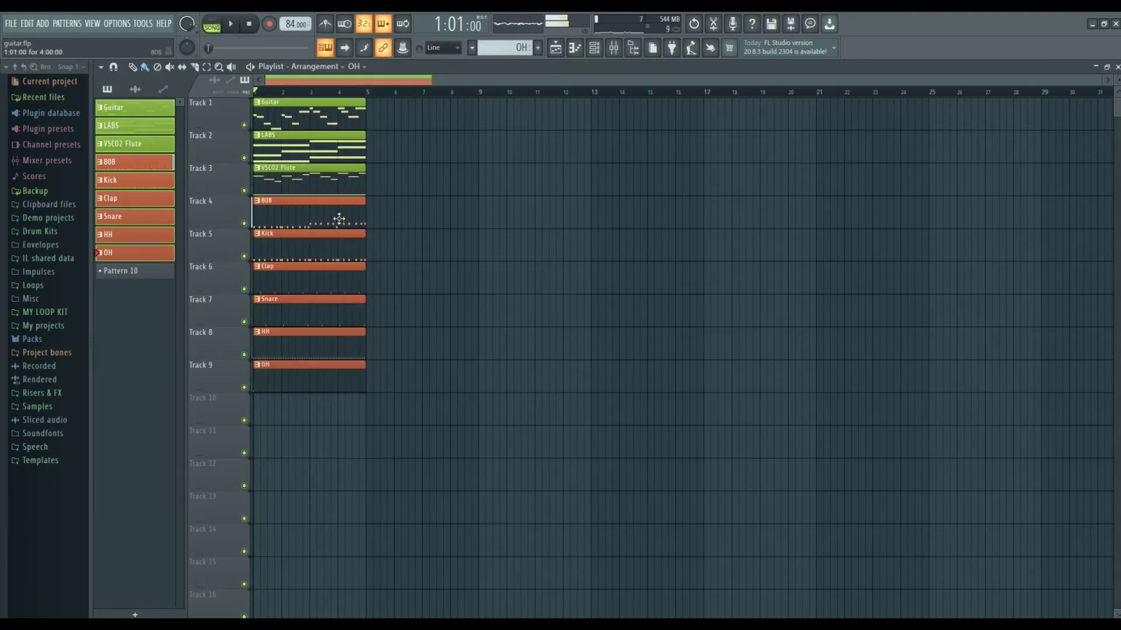
Step: Disable the Fruity Love Philter on the Master track, close the mixer, and audition the song
click(138, 90)
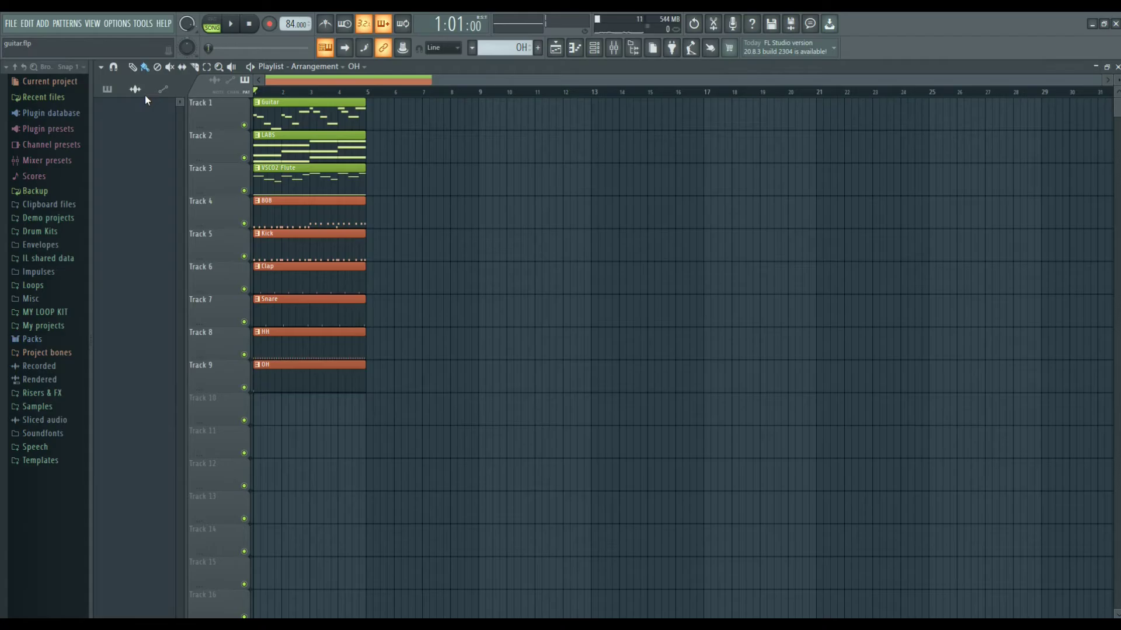
key(F9)
right_click(388, 215)
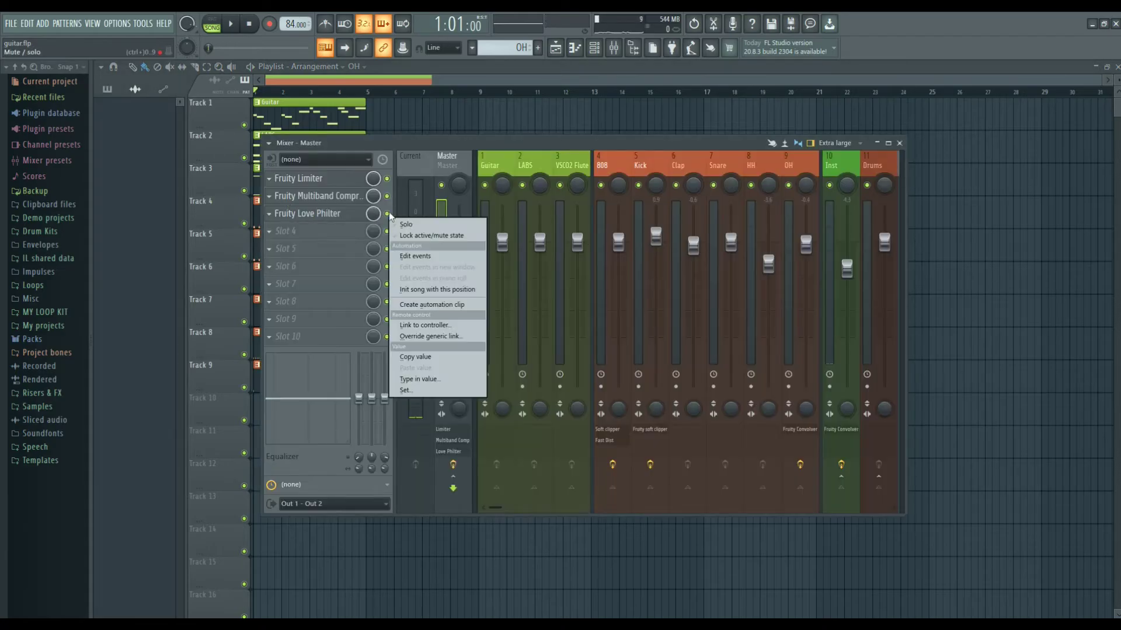
click(387, 220)
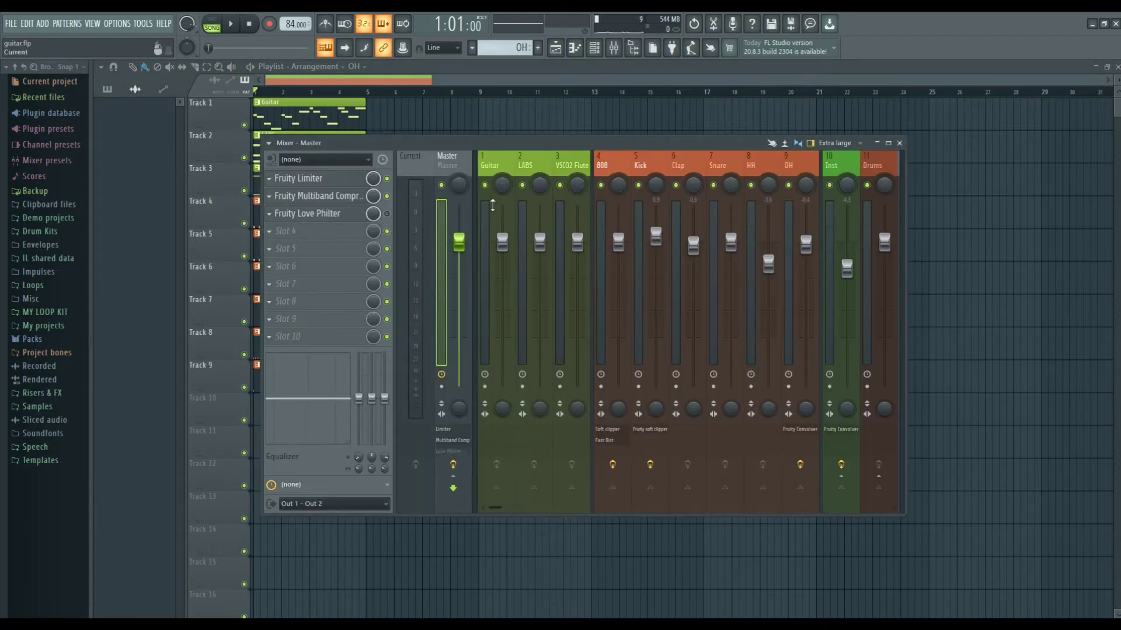
key(space)
click(899, 143)
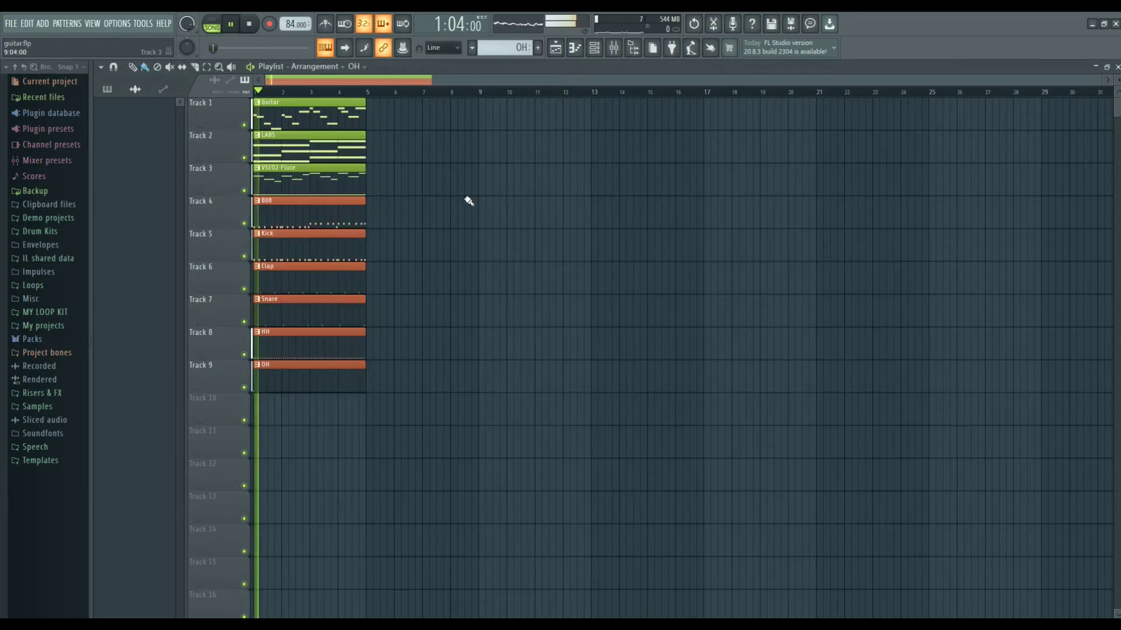
key(space)
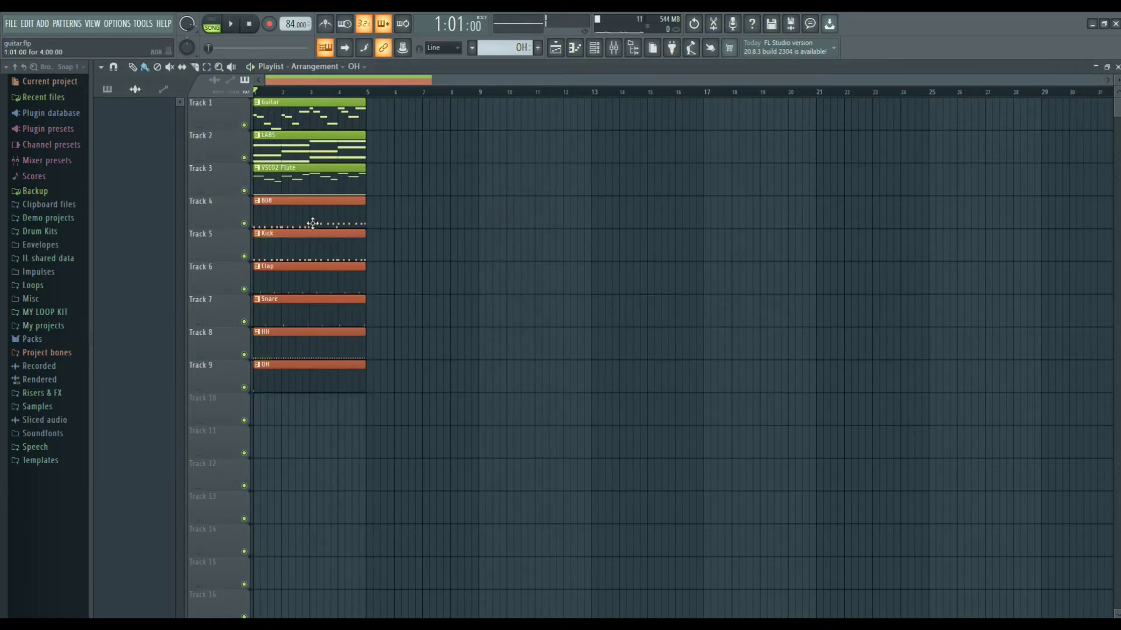
Step: Move the drum and 808 clips to bar 5, remove the flute clip, and repeat Guitar and LABS from bar 1
mouse_move(386, 385)
mouse_down()
mouse_move(300, 233)
mouse_move(298, 181)
mouse_up()
drag(298, 175, 410, 175)
click(107, 89)
key(space)
key(space)
key(ctrl+b)
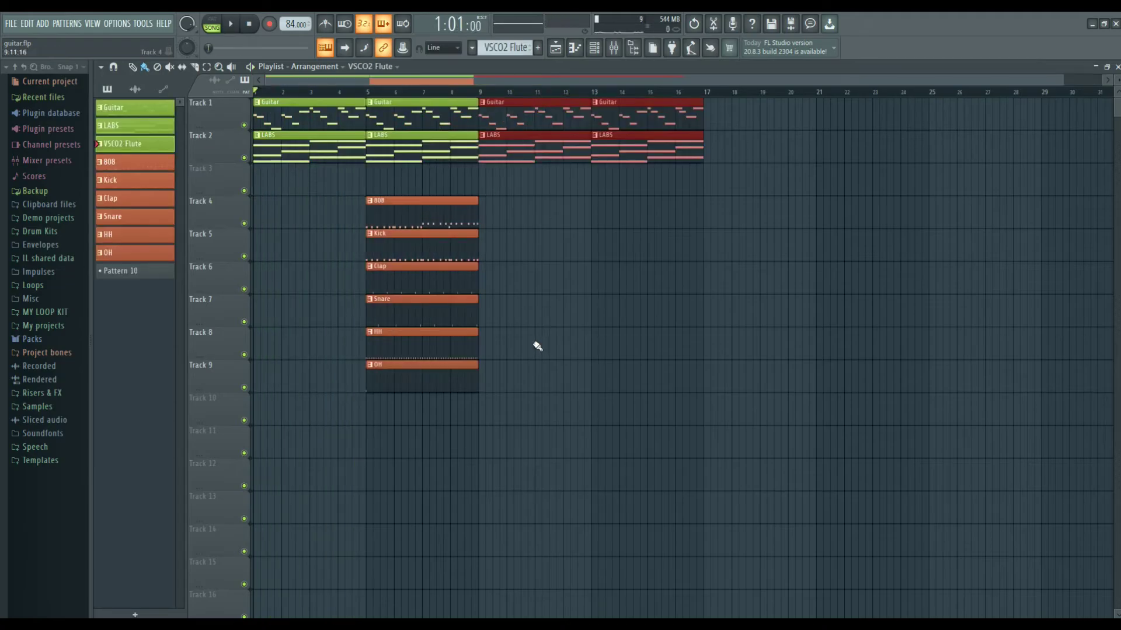
key(ctrl+b)
Step: Place a four-bar VSCO2 Flute and 808 break at bar 21 and repeat the sections up to an outro at bar 61
click(724, 176)
click(136, 162)
click(724, 209)
key(ctrl+b)
key(ctrl+b)
scroll(718, 233, down, 3)
right_click(910, 176)
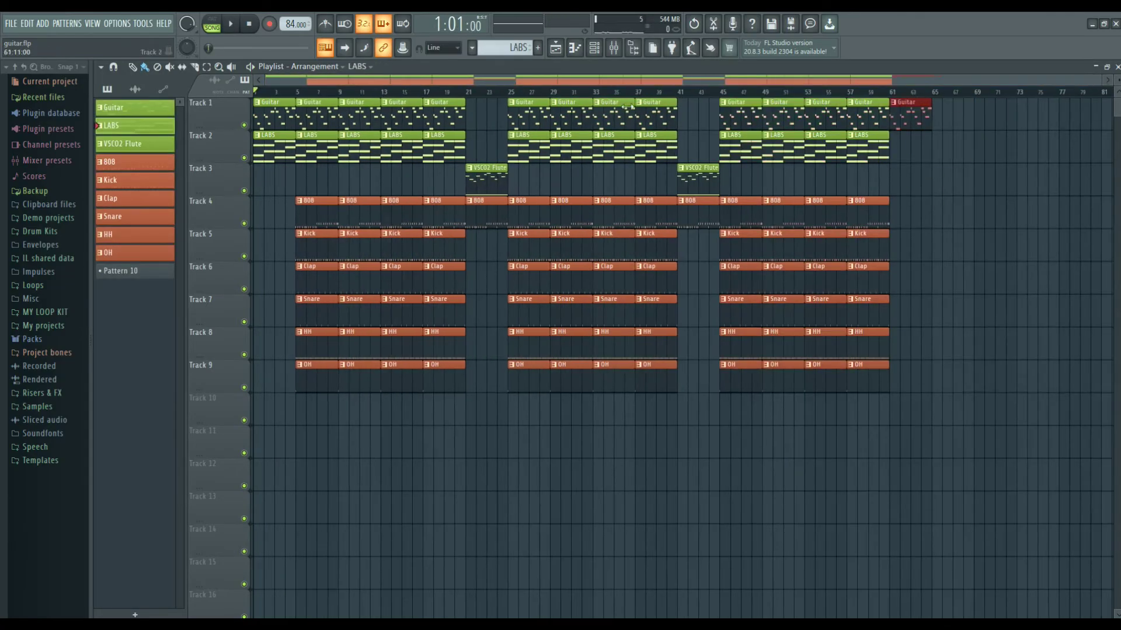
Step: Trim the 808 and Kick starts at bars 5 and 13, and shorten the Snare, HH and OH clips ending before bar 13
key(space)
scroll(294, 210, up, 4)
drag(291, 200, 338, 248)
drag(299, 216, 305, 216)
click(285, 93)
drag(467, 332, 496, 379)
drag(532, 380, 518, 380)
drag(533, 216, 541, 216)
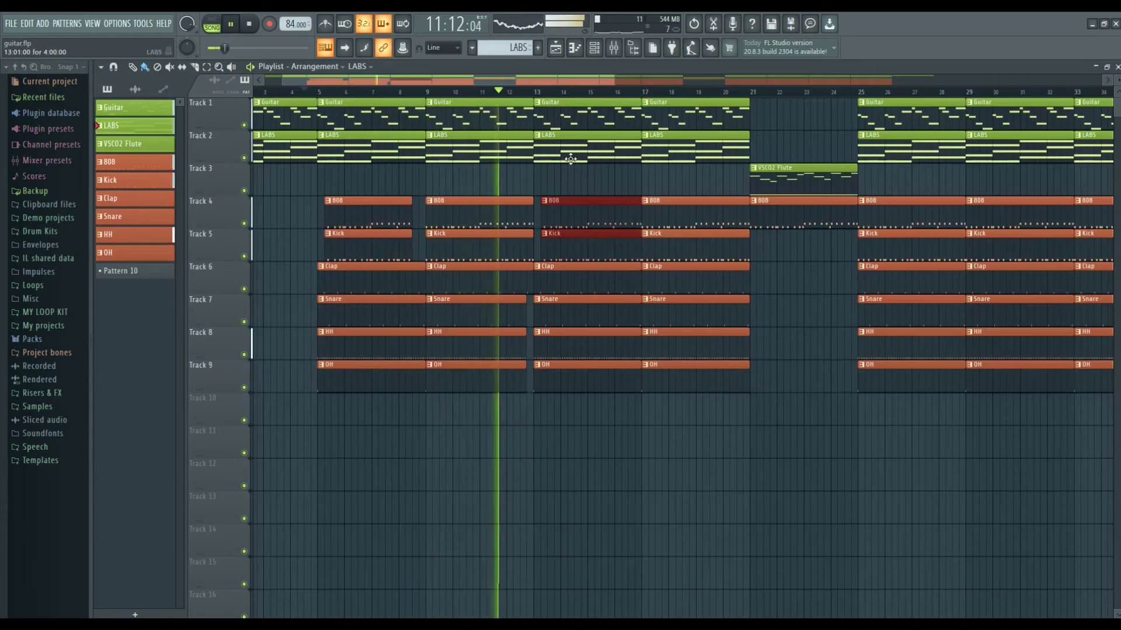
Step: Trim the VSCO2 Flute and 808 clips of the bar 21 break to leave short gaps around it
click(399, 93)
scroll(508, 175, down, 2)
drag(493, 166, 548, 219)
drag(548, 178, 540, 178)
scroll(584, 233, down, 1)
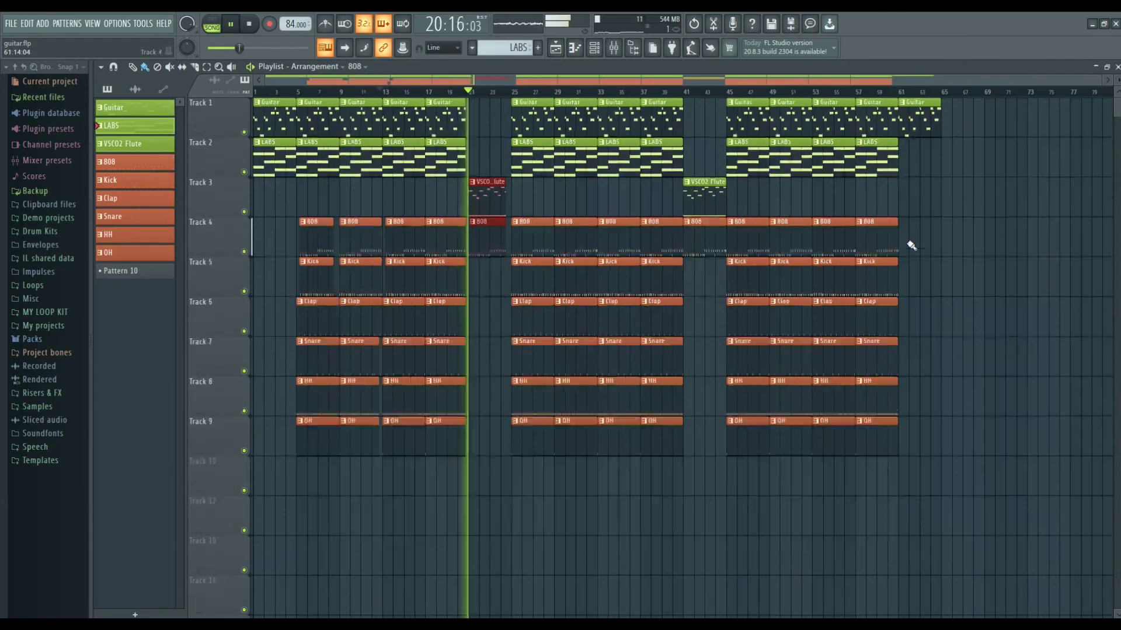
Step: Delete the untrimmed later sections and replace them with copies of the trimmed drum section and flute break
key(space)
right_click(583, 320)
right_click(750, 260)
drag(296, 420, 507, 99)
key(ctrl+b)
key(ctrl+b)
scroll(655, 155, down, 2)
key(space)
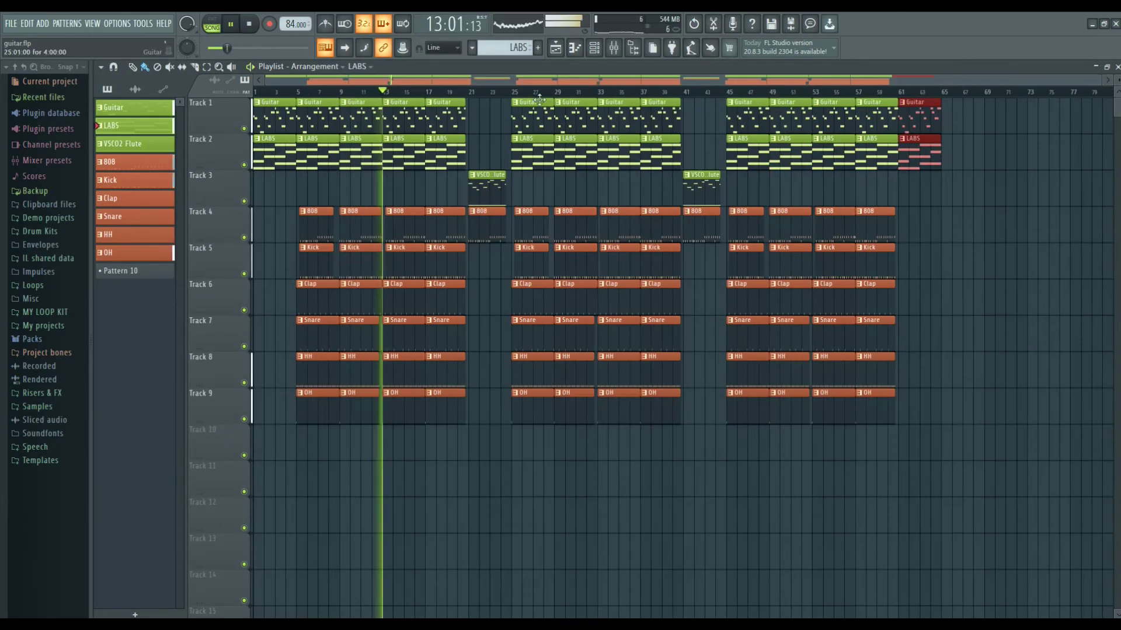
Step: Add the it'sAAAVB sample to Track 10 in bar 4, just before the drums enter, and audition it
click(37, 407)
drag(43, 444, 292, 444)
double_click(295, 430)
click(287, 92)
key(space)
click(453, 152)
click(468, 91)
Step: Extend the HH clips at bars 5, 25 and 45 so they start slightly earlier than the other drums
scroll(285, 233, up, 4)
click(285, 363)
drag(262, 373, 478, 374)
scroll(665, 376, down, 3)
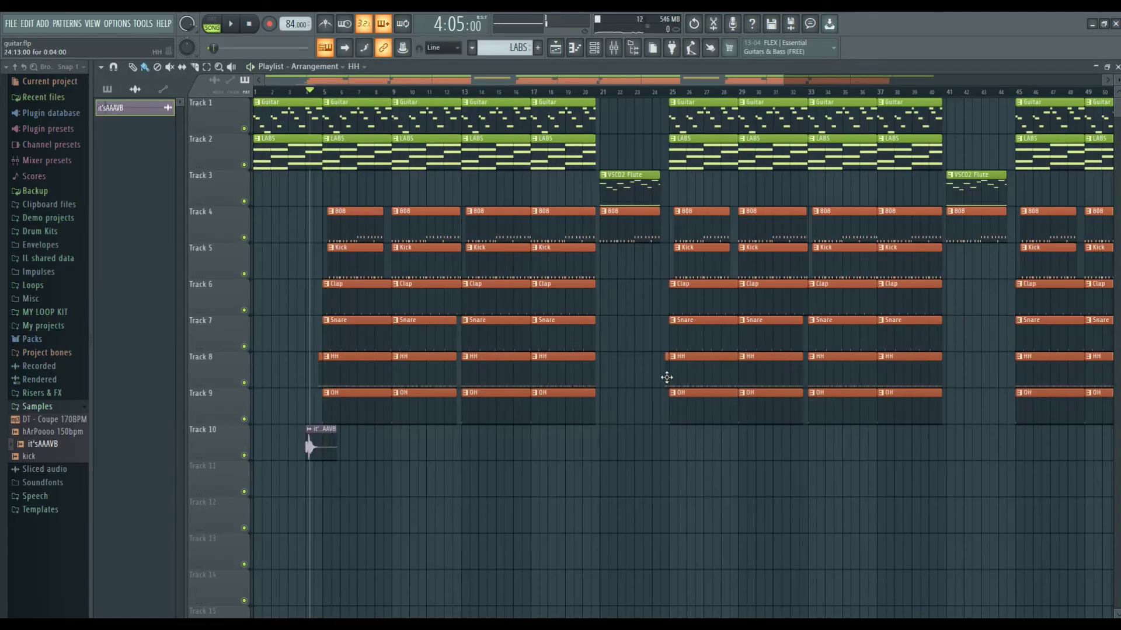
key(space)
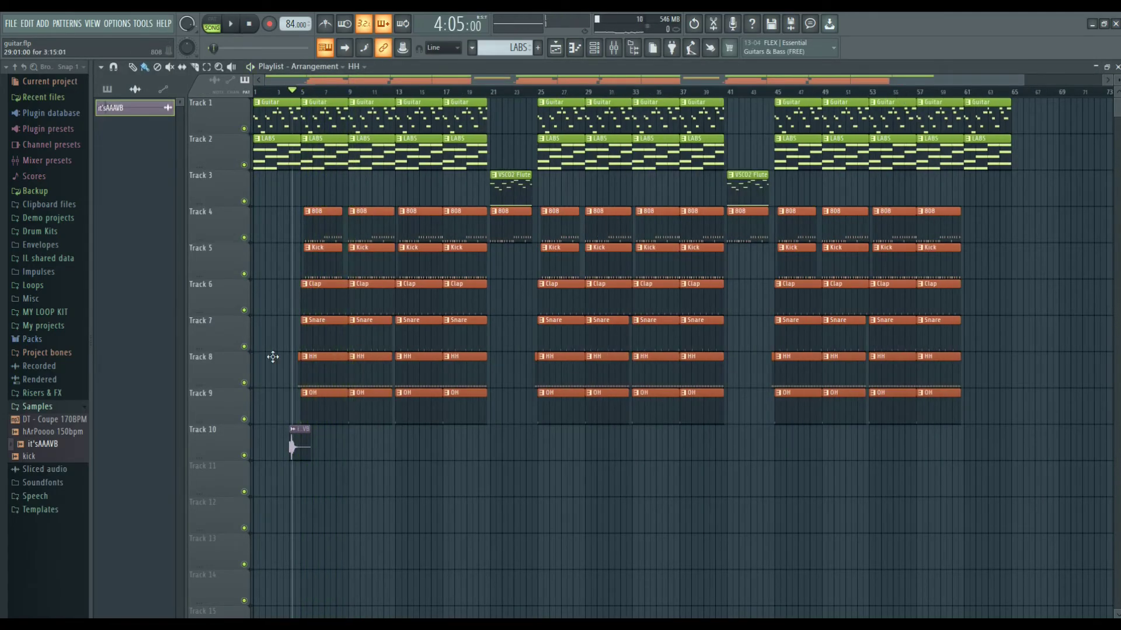
Step: Place the Master - Volume automation clip on Track 11 from bar 1 to 65 and fade it out from bar 61
click(68, 409)
click(63, 394)
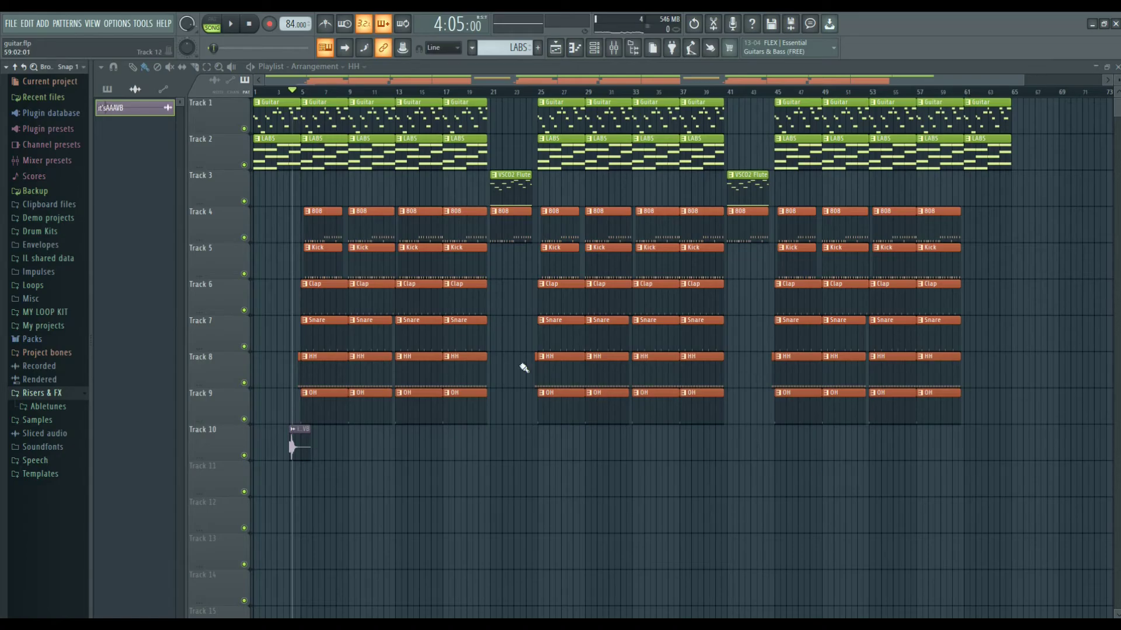
click(163, 89)
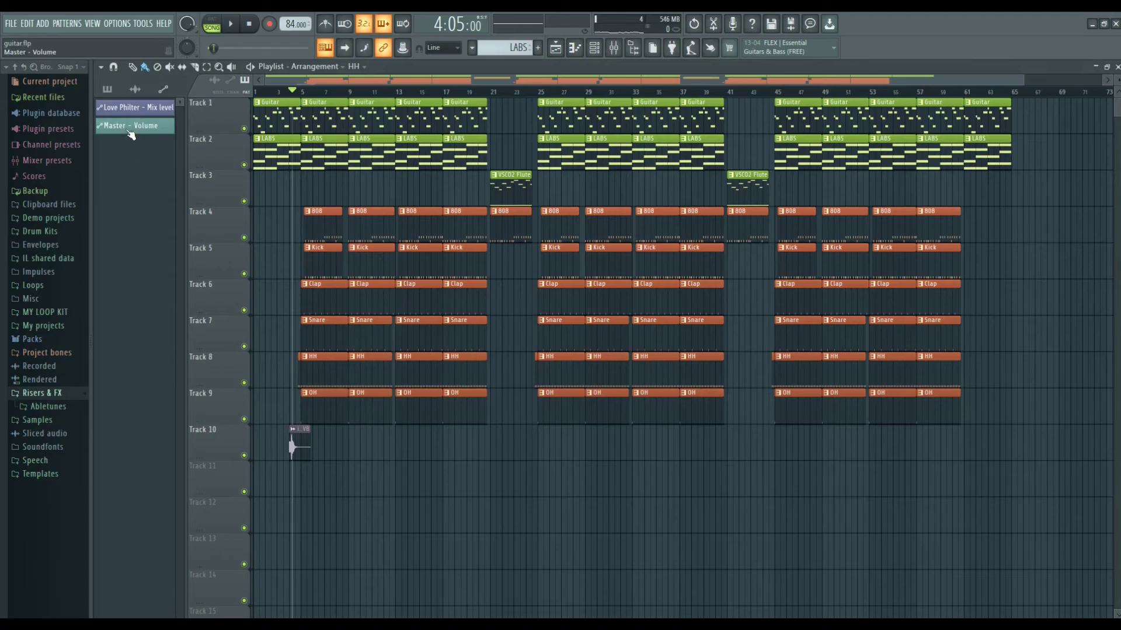
drag(313, 422, 295, 467)
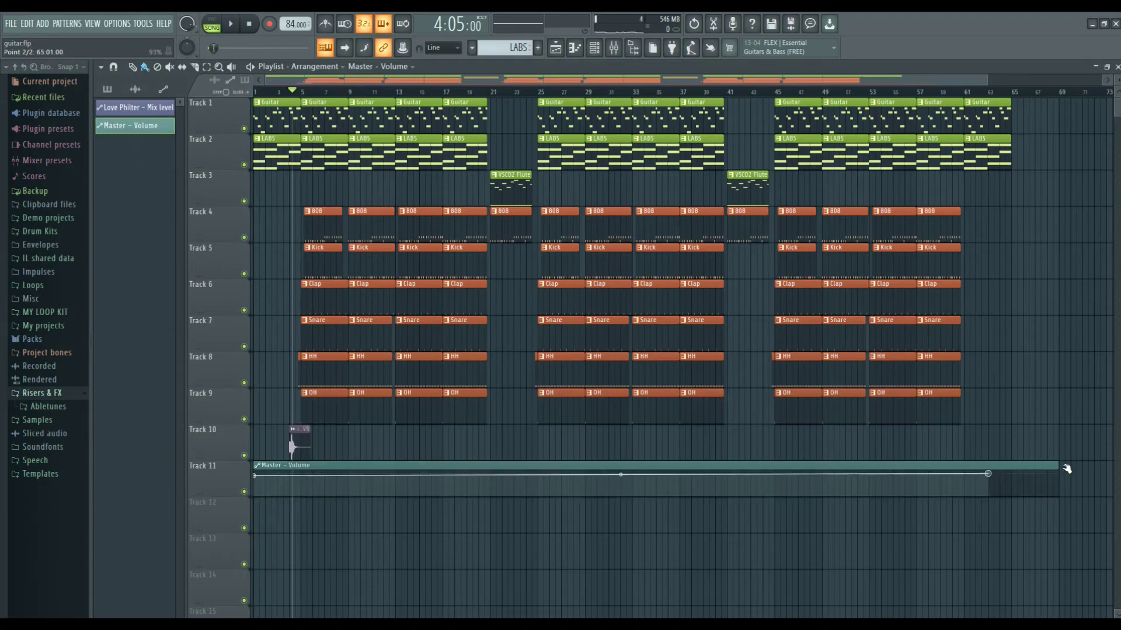
right_click(964, 478)
drag(1011, 477, 1010, 497)
Step: Place the Love Philter - Mix level clip on Track 12 through bar 65 and curve its level down to zero at bar 5
scroll(1004, 508, down, 1)
click(136, 108)
click(260, 504)
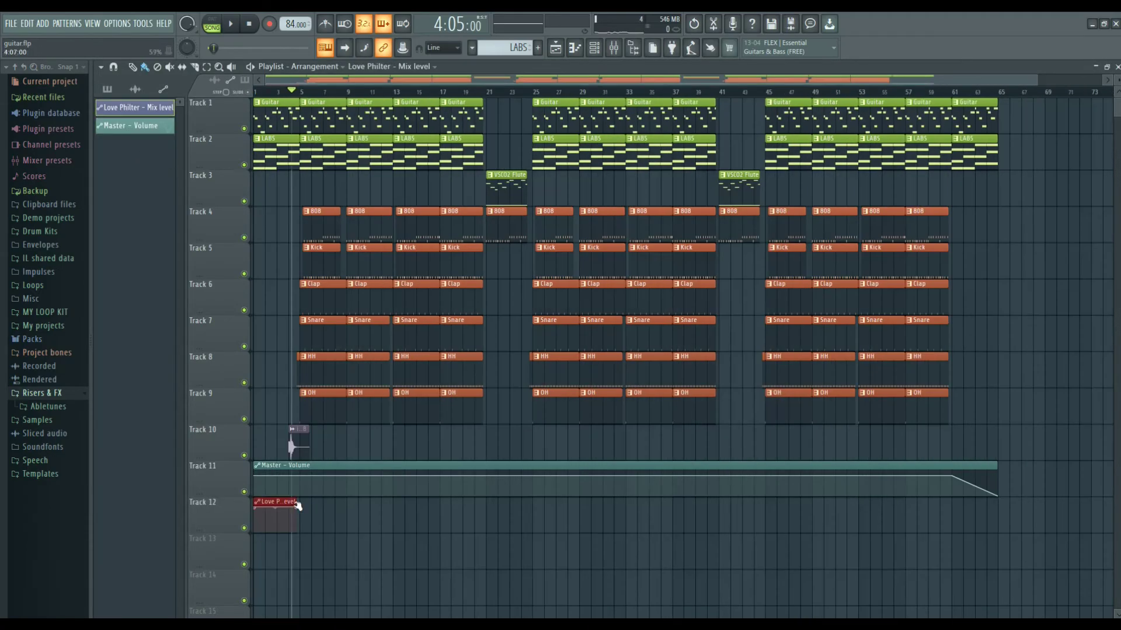
drag(297, 505, 997, 502)
right_click(300, 511)
drag(300, 512, 300, 533)
drag(276, 520, 276, 513)
key(space)
Step: Add Love Philter mix level points at bars 21 and 25, holding the level at zero until it jumps at bar 21
right_click(488, 532)
drag(488, 533, 532, 534)
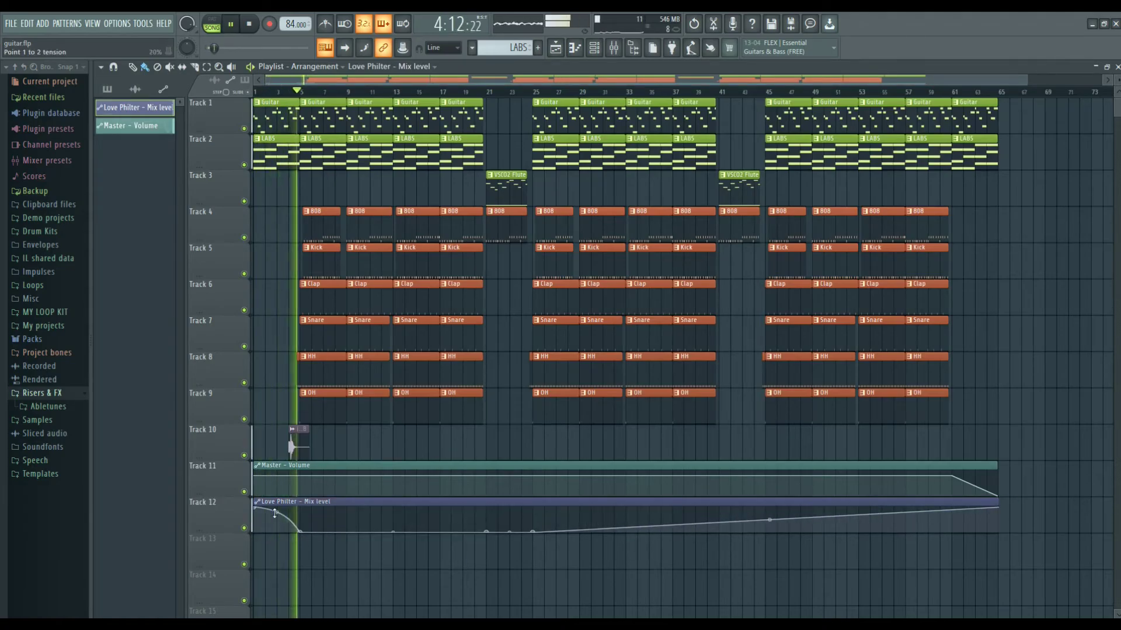
key(space)
key(space)
key(space)
key(F9)
key(F9)
right_click(489, 533)
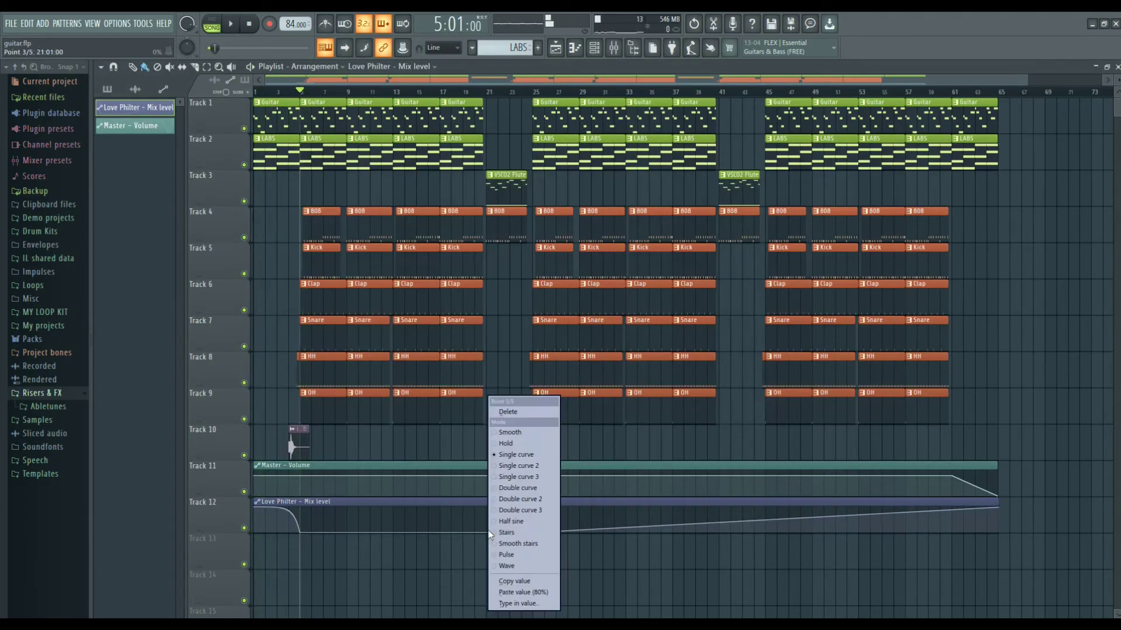
click(517, 466)
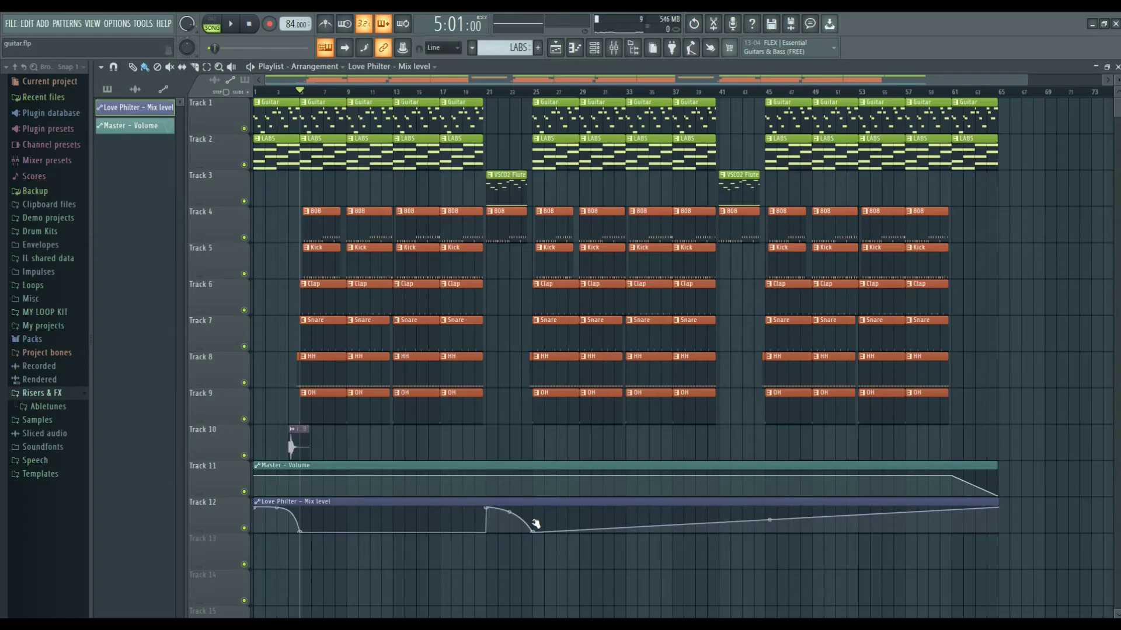
Step: Set the Love Philter mix level point at bar 25 to Hold mode and lower it to end the raised section abruptly
drag(535, 524, 536, 506)
right_click(536, 508)
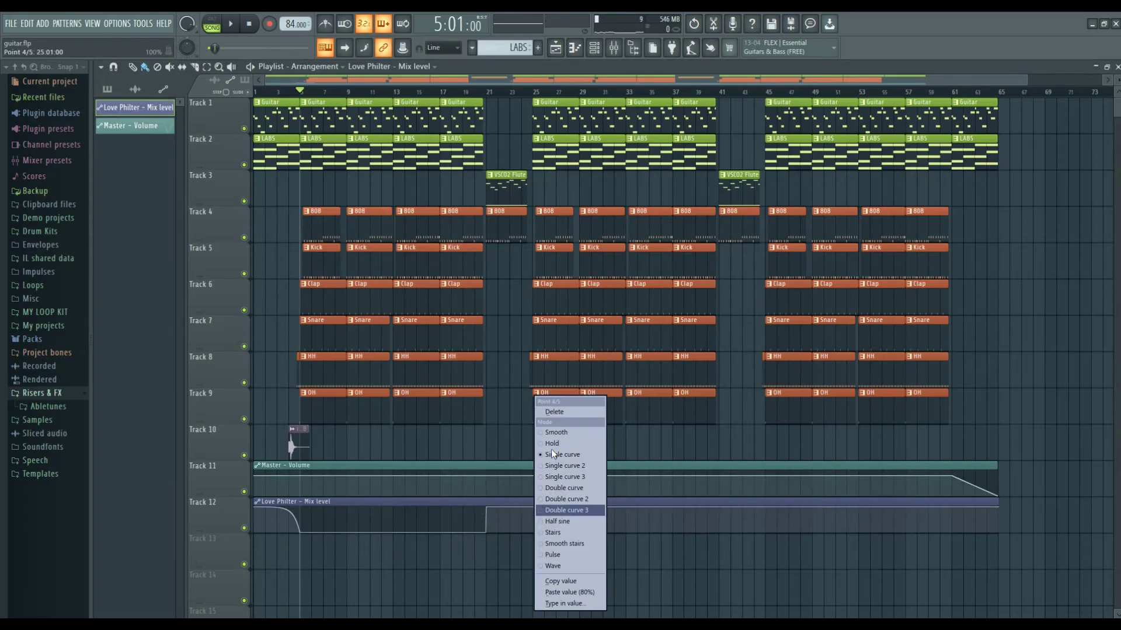
click(555, 442)
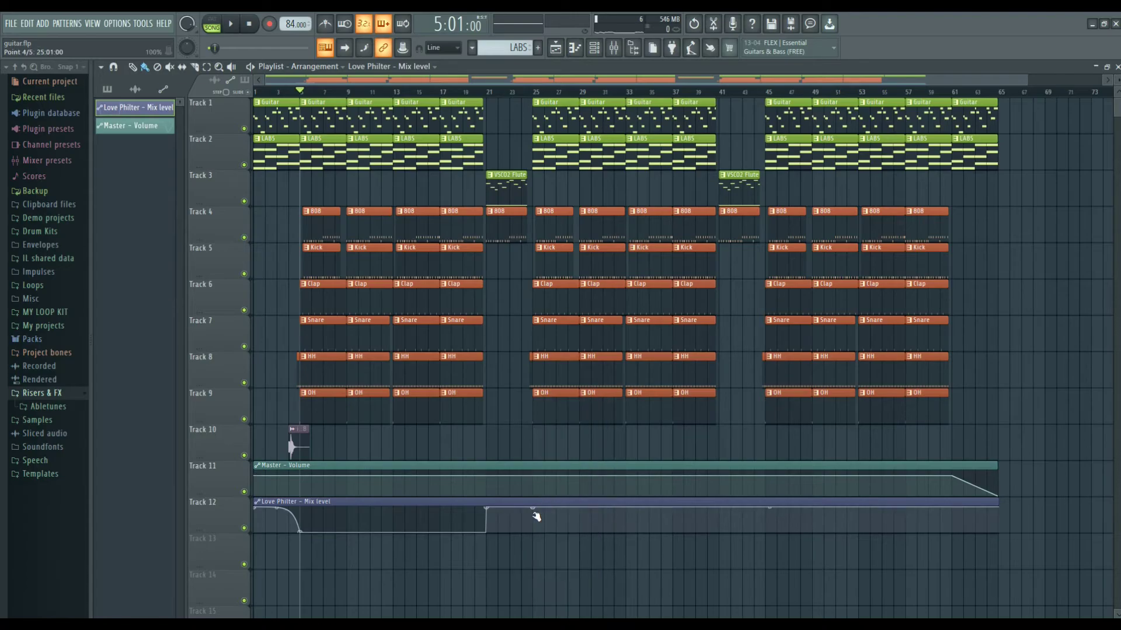
drag(535, 515, 535, 534)
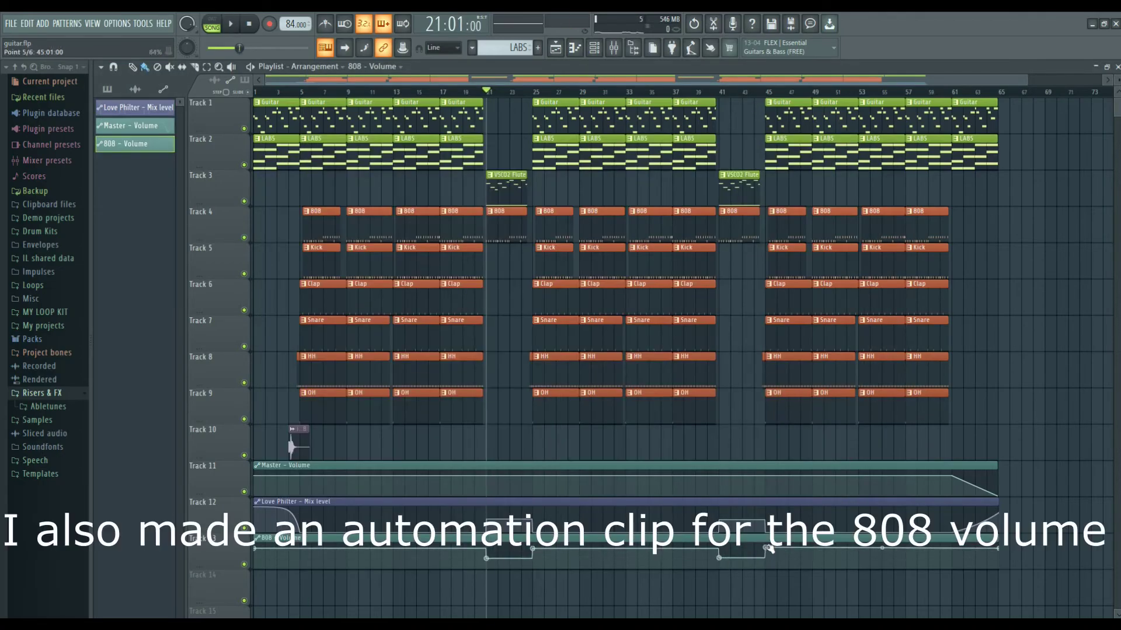
Step: Audition the arrangement with the 808 volume automation and the added riser
key(space)
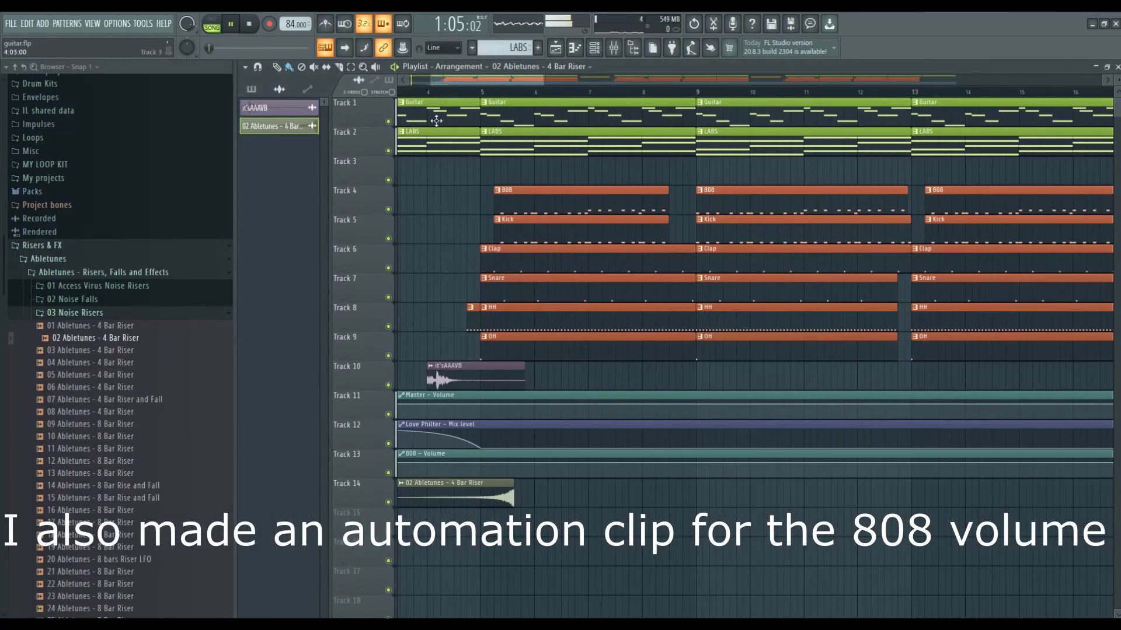
key(space)
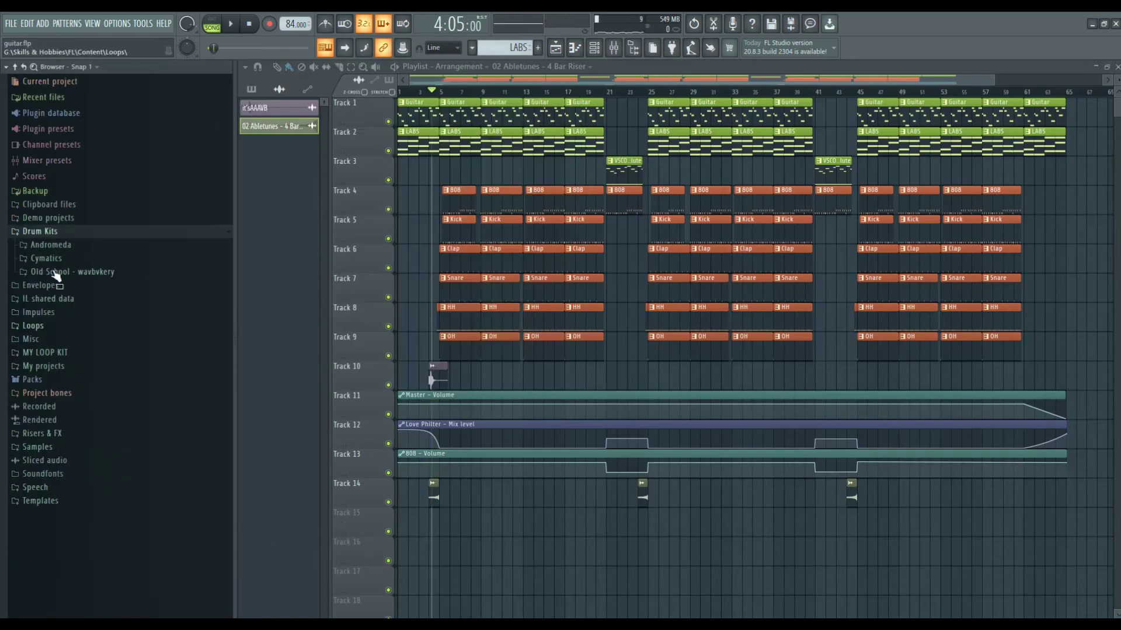
key(space)
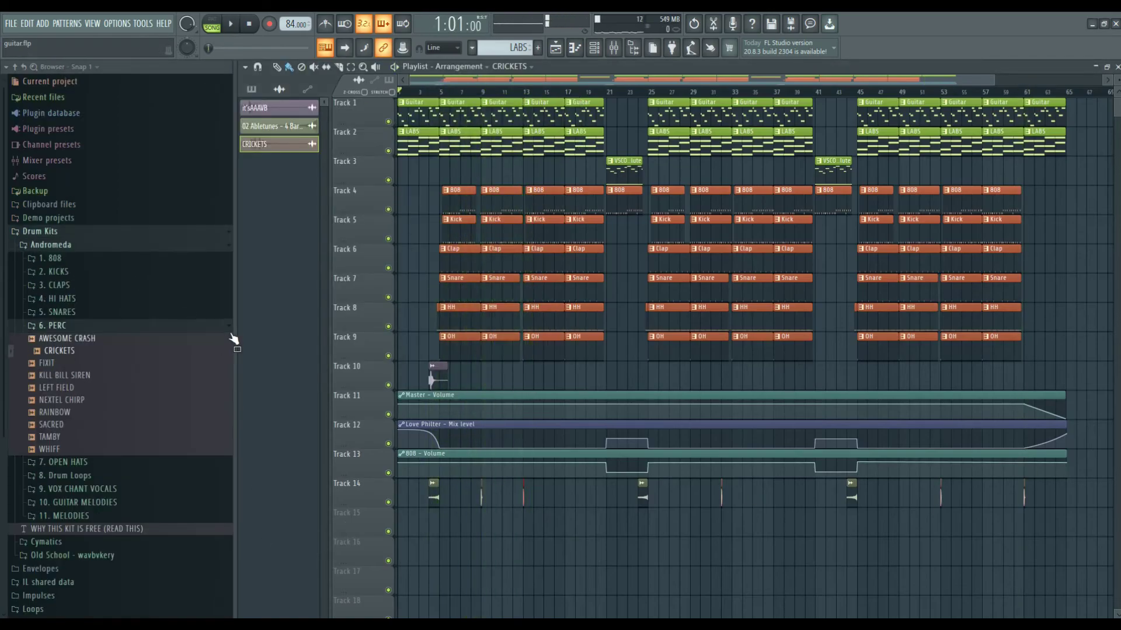
Step: Collapse the PERC and Drum Kits folders and shrink the browser to widen the playlist
click(229, 327)
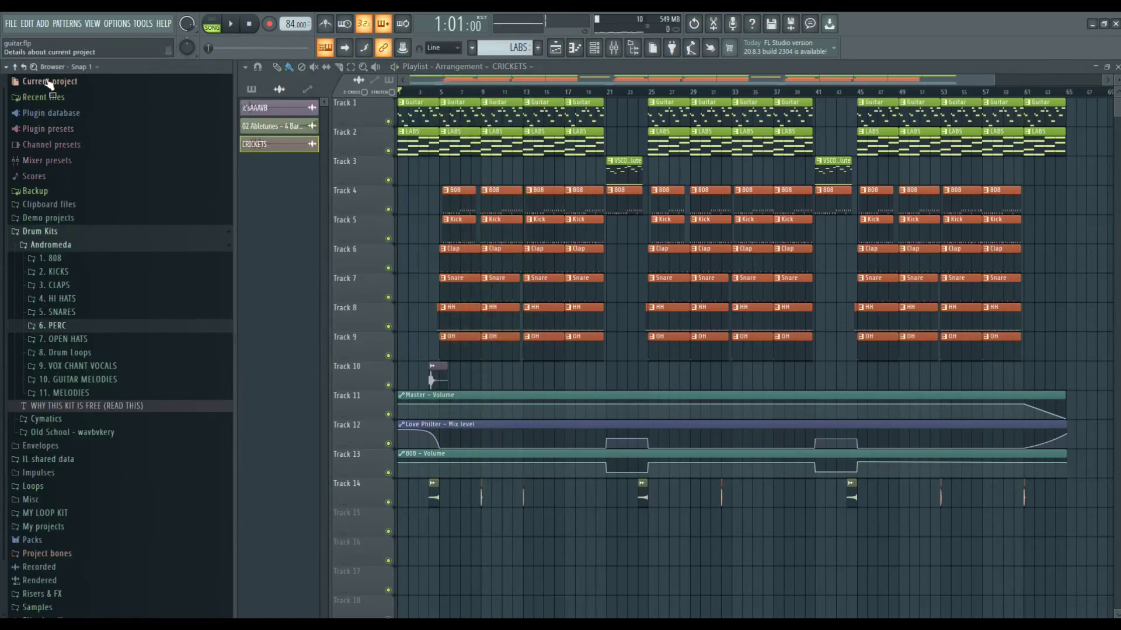
click(49, 235)
drag(237, 286, 6, 248)
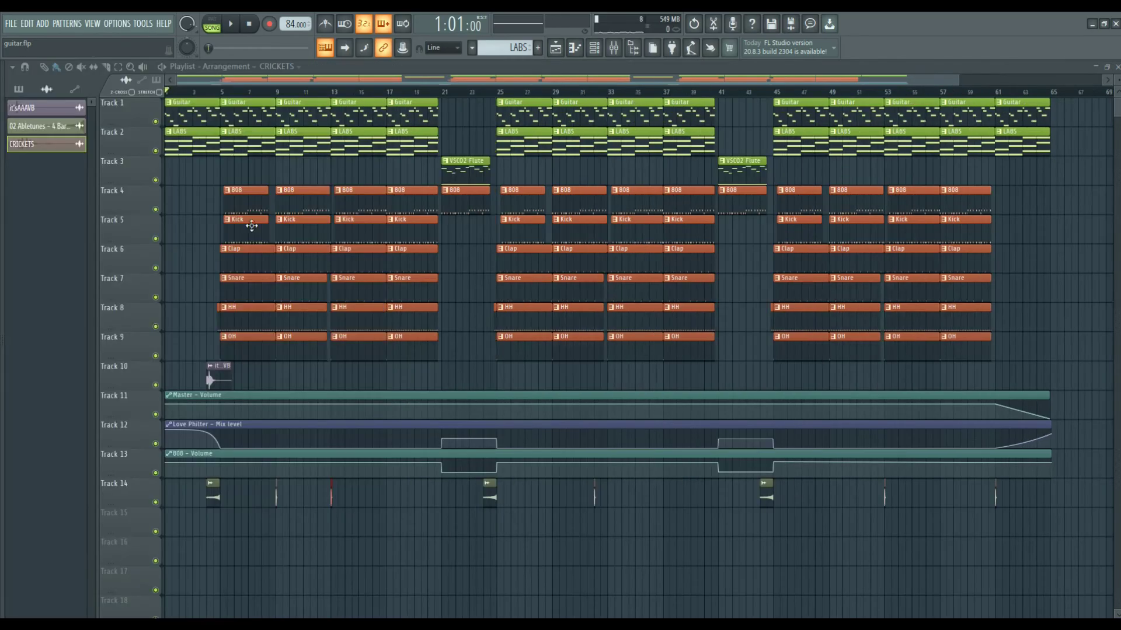
Step: Play the full arrangement and check the channel settings of the 02 Abletunes - 4 Bar Riser sample
key(space)
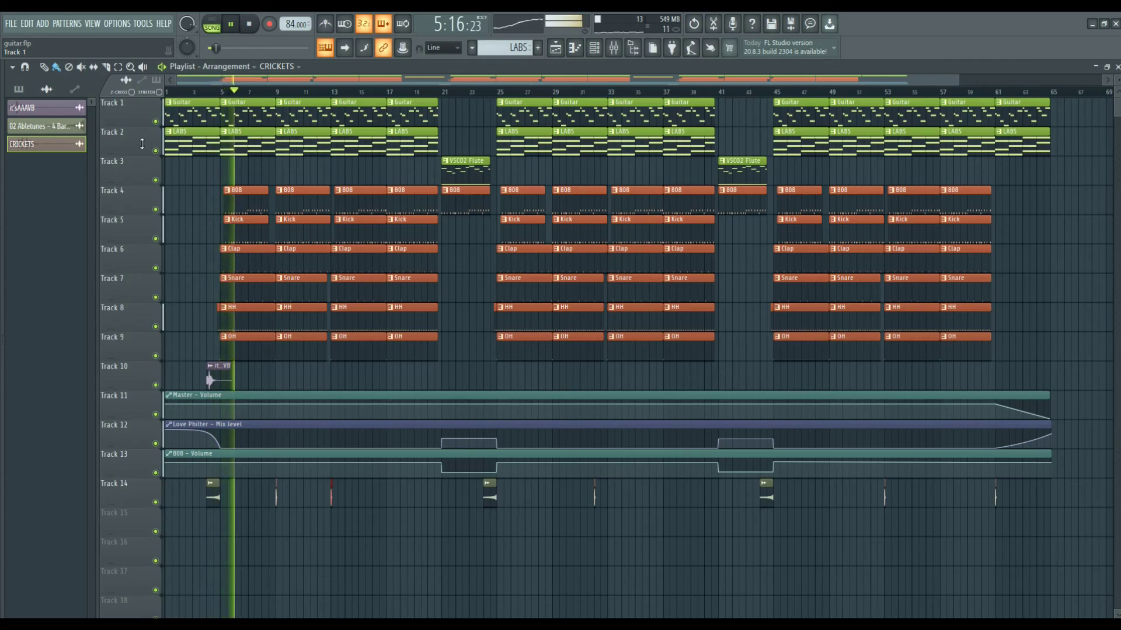
double_click(211, 500)
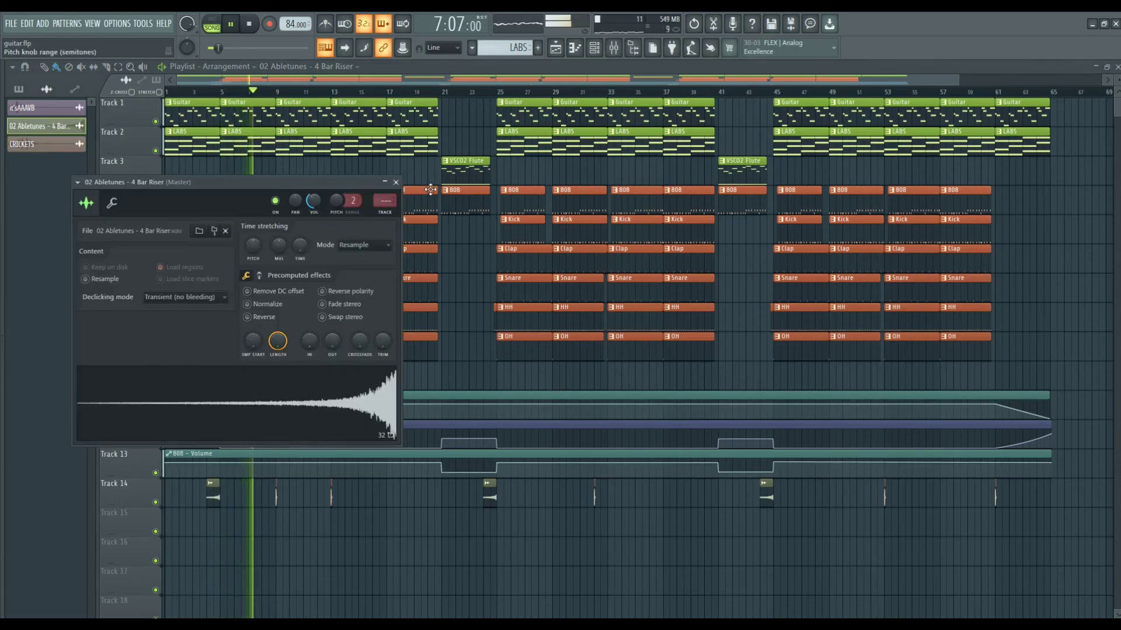
click(396, 182)
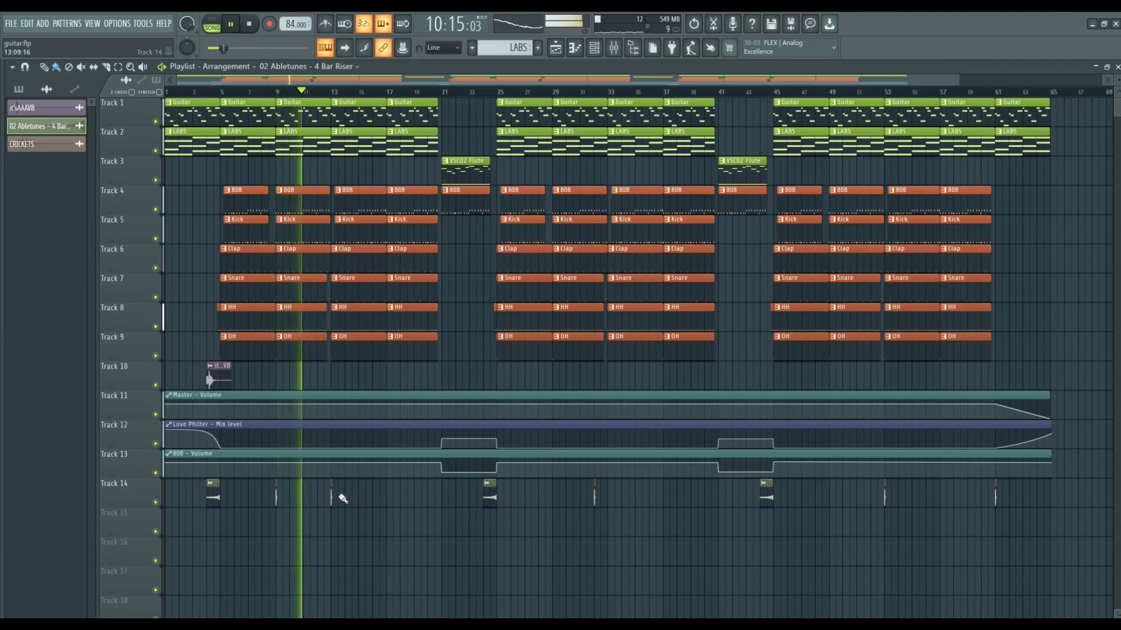
Step: Move the five short CRICKETS clips from Track 14 down to Track 15, keeping their bar positions, and deselect them
drag(340, 478, 257, 533)
drag(579, 480, 624, 536)
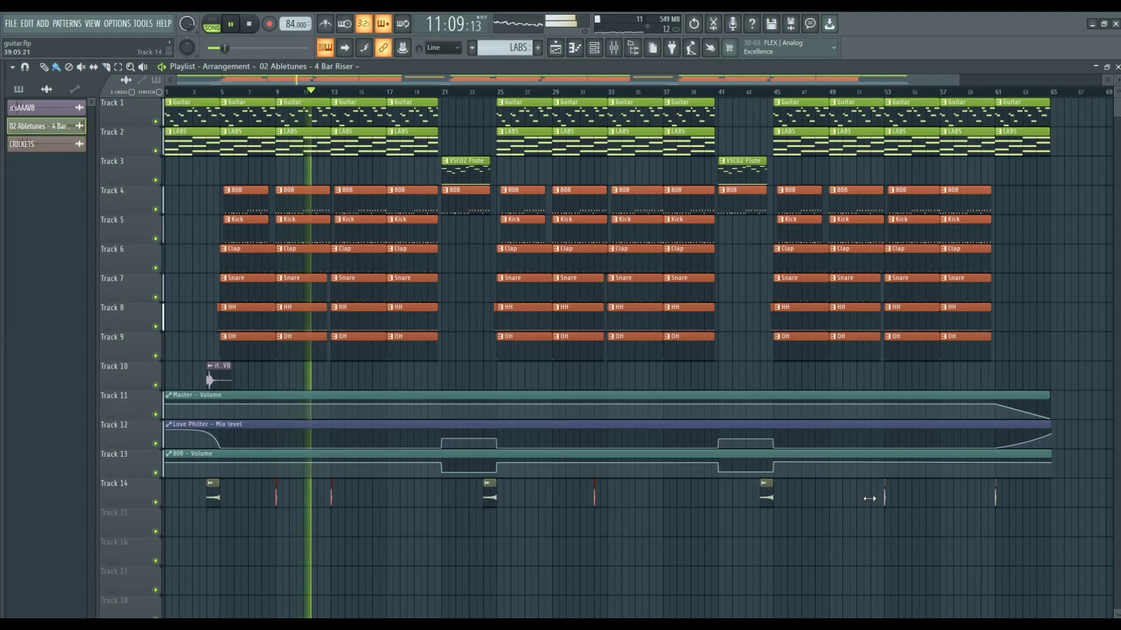
drag(875, 479, 901, 507)
drag(984, 479, 997, 521)
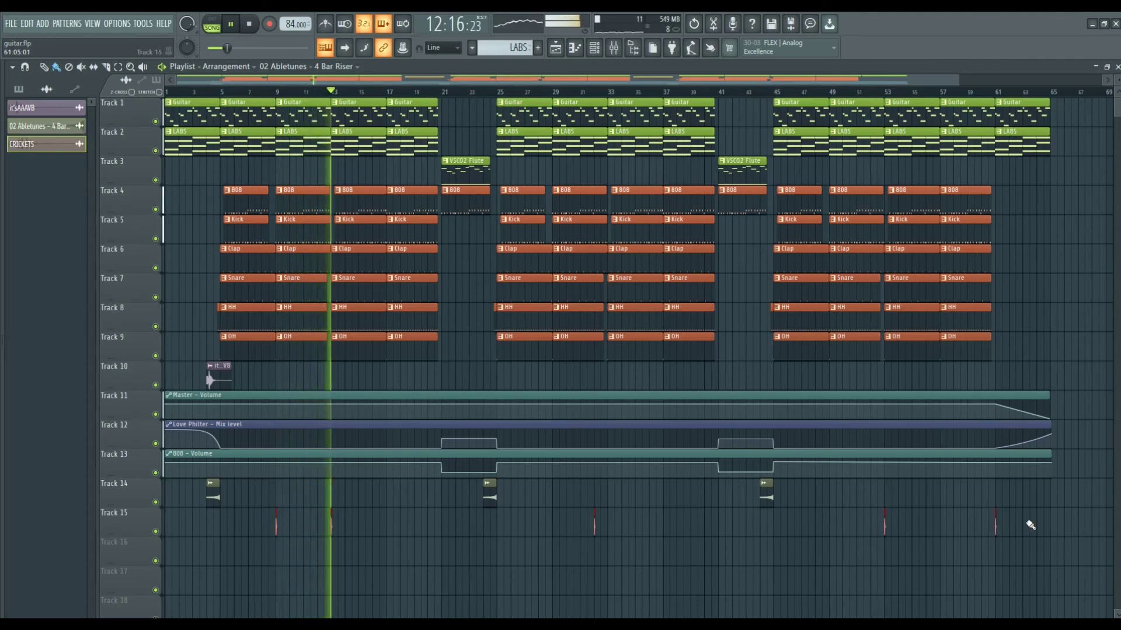
ctrl+click(1054, 524)
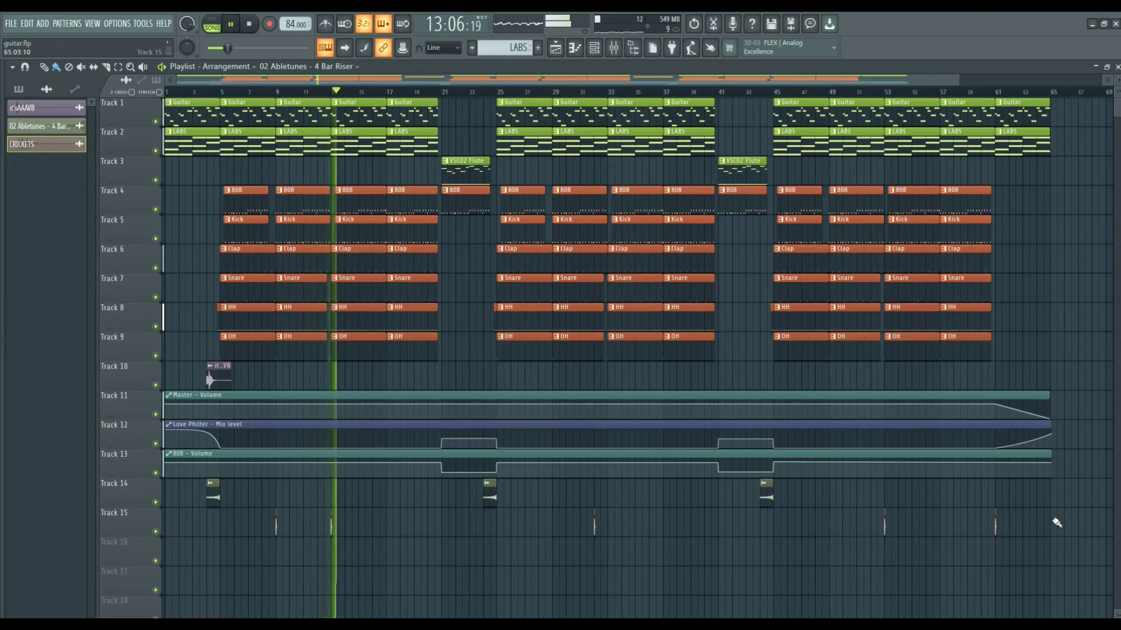
Step: Check the CRICKETS sample's channel settings, close them, and stop playback after listening to the first section
double_click(331, 522)
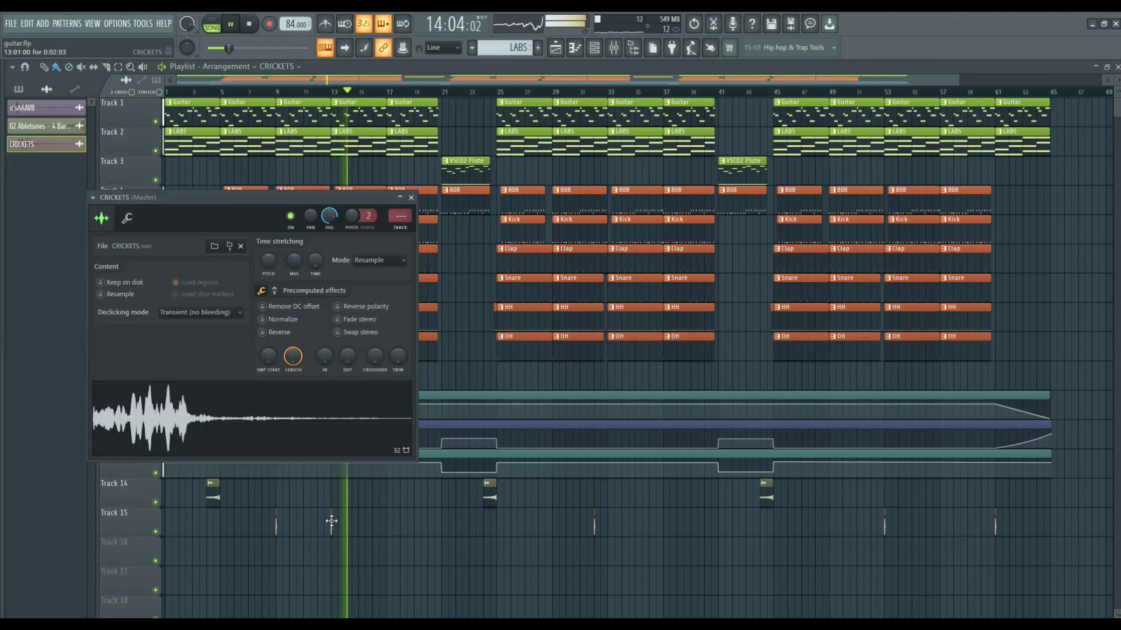
click(411, 198)
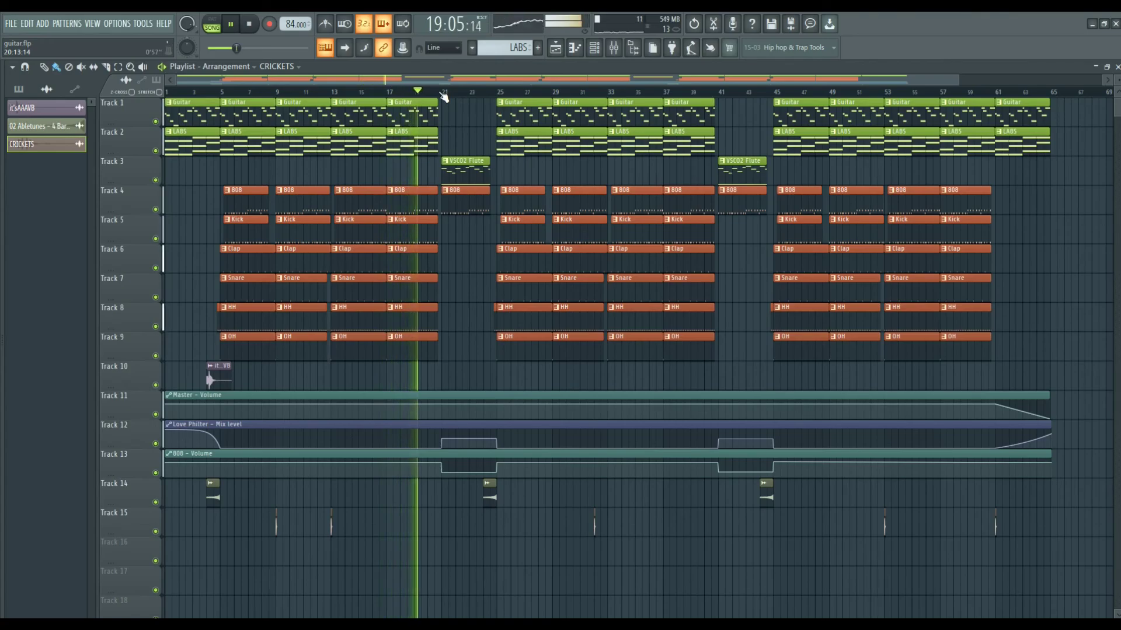
key(space)
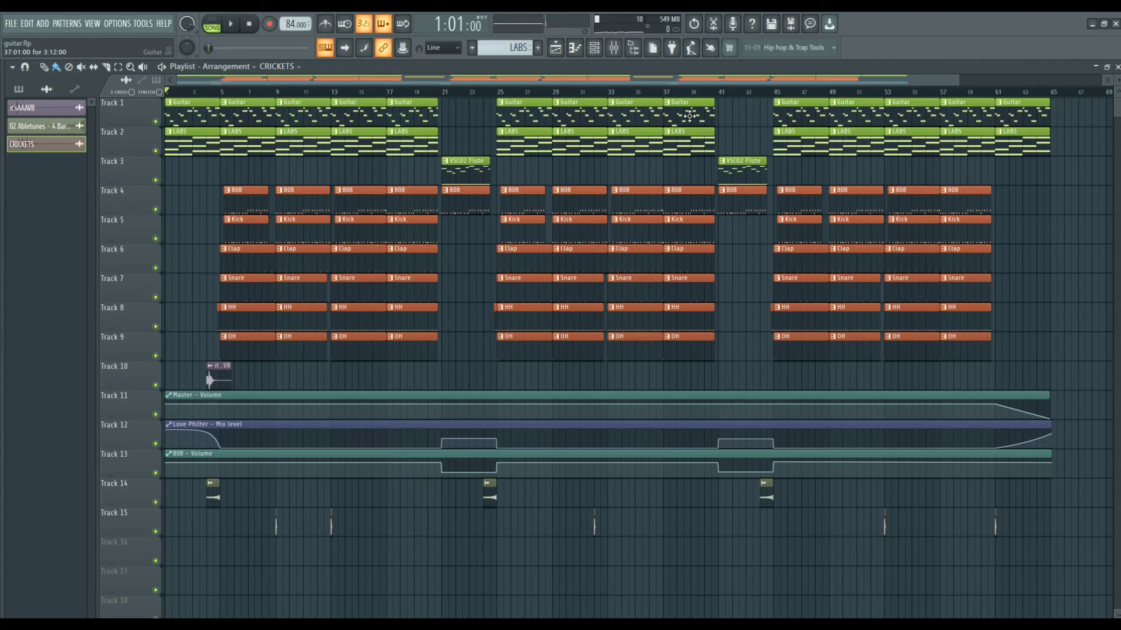
Step: Audition the flute break and the transition into the second section by playing the arrangement from bar 20
click(429, 92)
key(space)
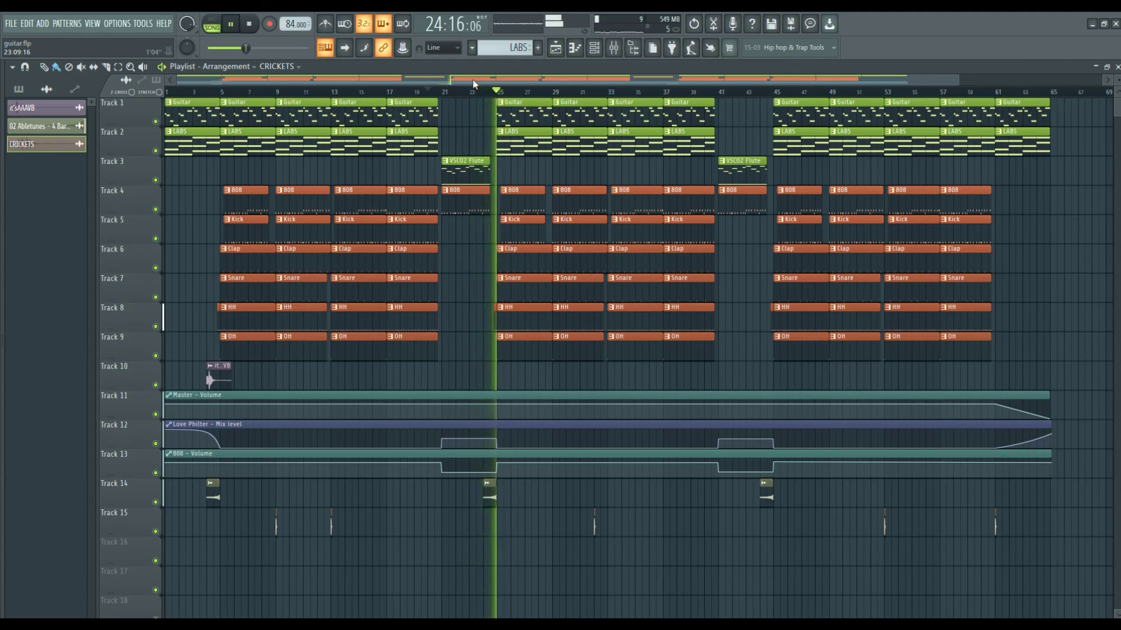
key(space)
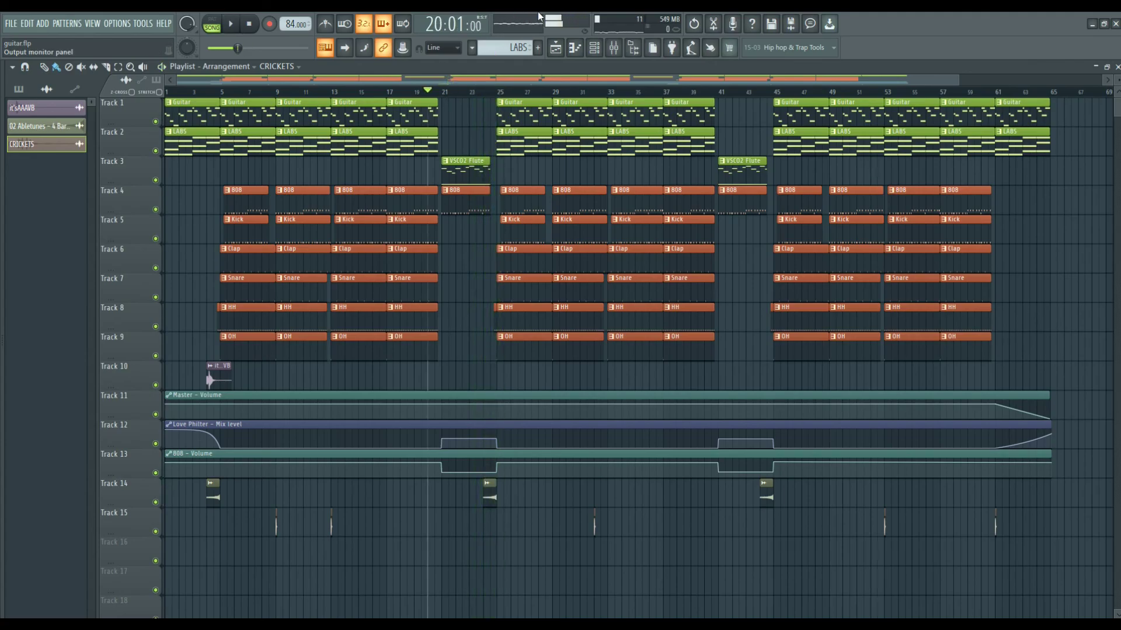